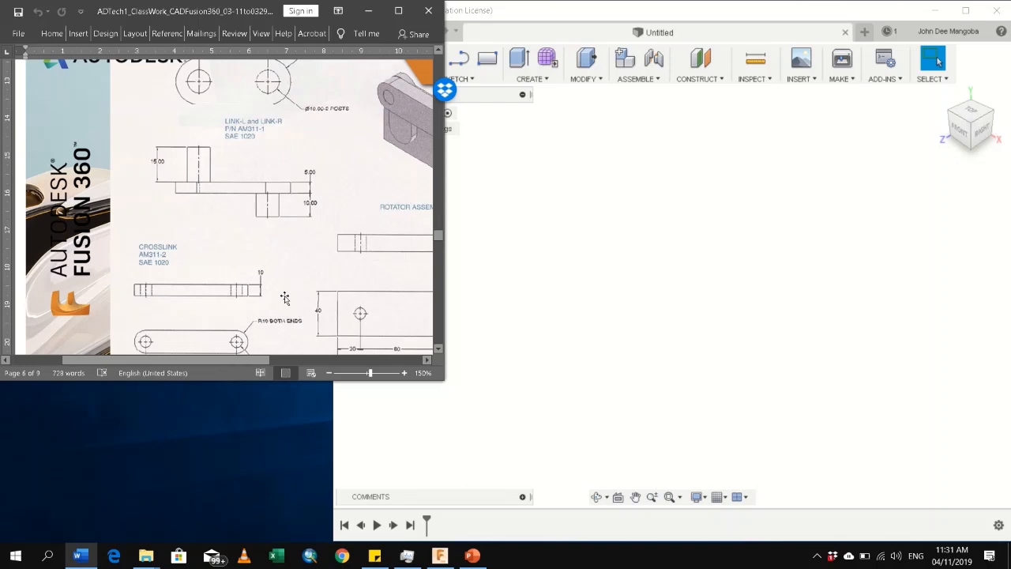
Look over the Rotator Assembly drawing sheet, covering the link and crosslink views and the assembled view
{"action": "scroll", "coordinate": [284, 298], "scroll_direction": "up", "scroll_amount": 1}
{"action": "scroll", "coordinate": [283, 290], "scroll_direction": "down", "scroll_amount": 2}
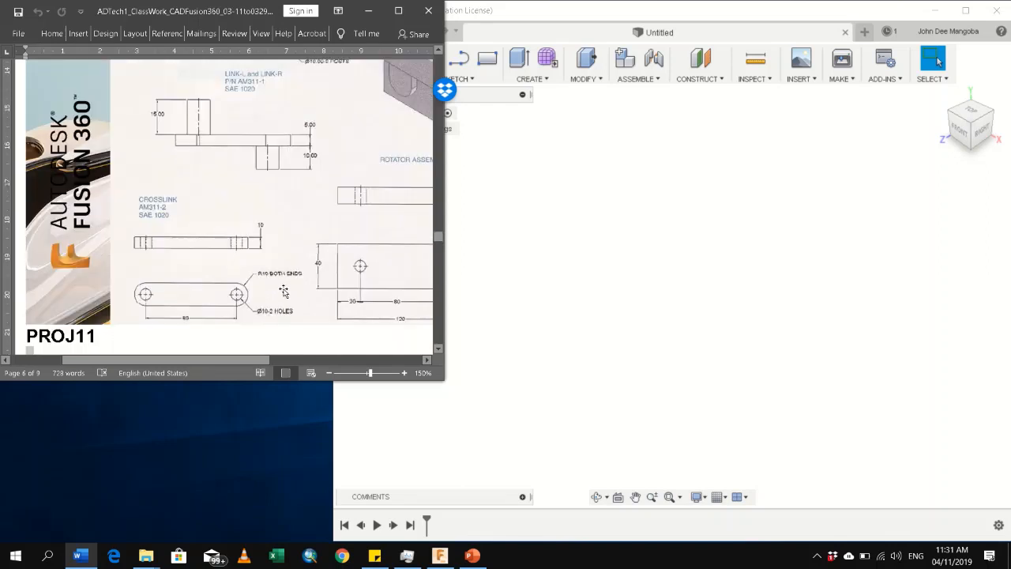
{"action": "scroll", "coordinate": [284, 292], "scroll_direction": "up", "scroll_amount": 1}
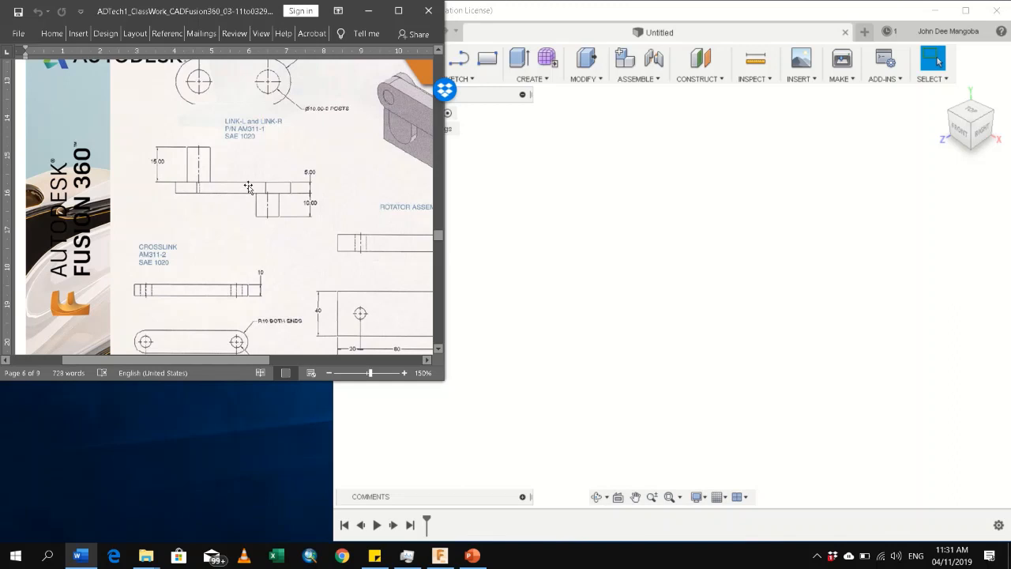
{"action": "scroll", "coordinate": [252, 218], "scroll_direction": "up", "scroll_amount": 1}
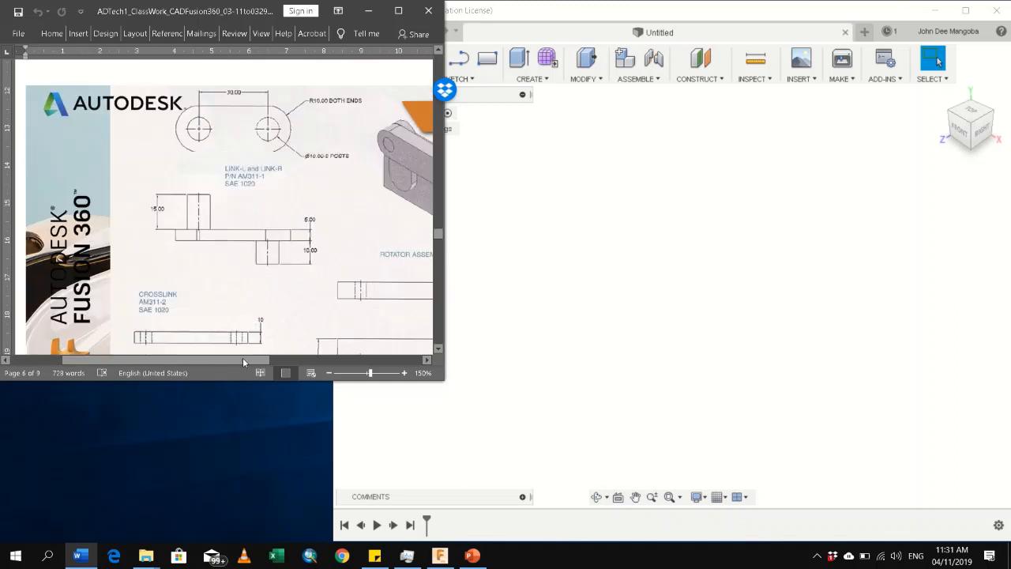
{"action": "left_click_drag", "start_coordinate": [247, 362], "coordinate": [201, 353]}
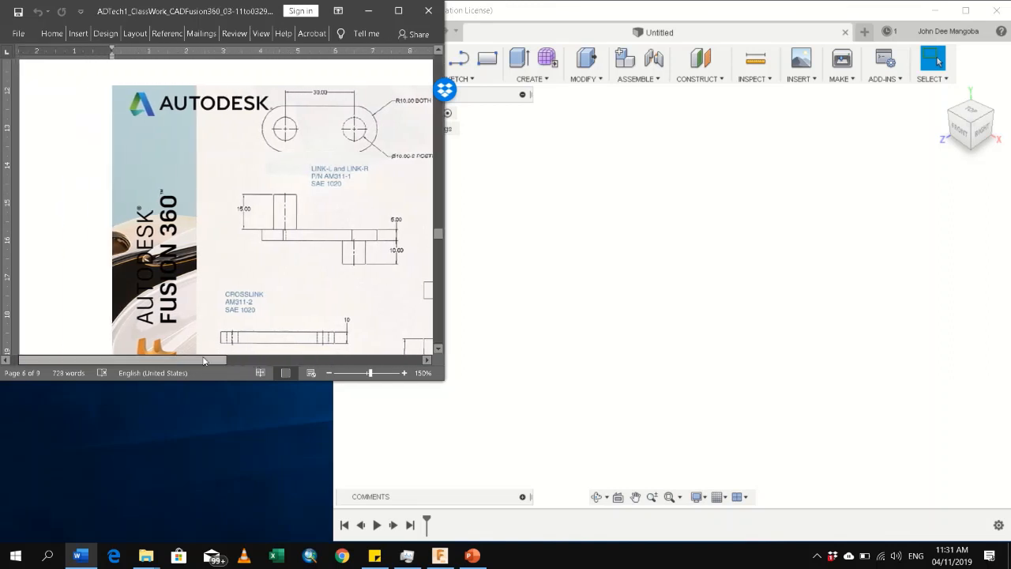
{"action": "left_click_drag", "start_coordinate": [210, 359], "coordinate": [219, 363]}
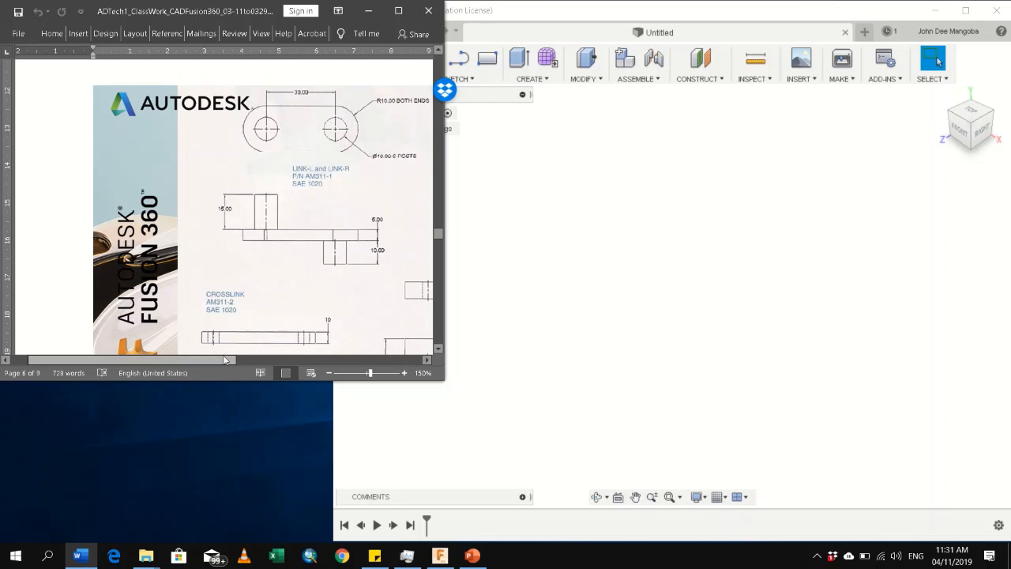
{"action": "left_click", "coordinate": [553, 286]}
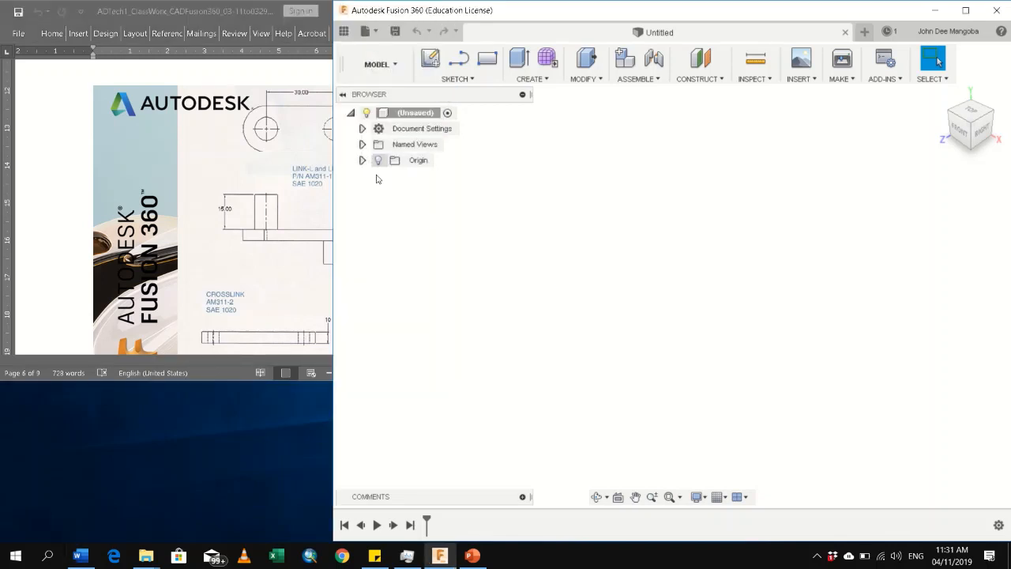
{"action": "left_click", "coordinate": [184, 358]}
{"action": "left_click_drag", "start_coordinate": [232, 362], "coordinate": [344, 356]}
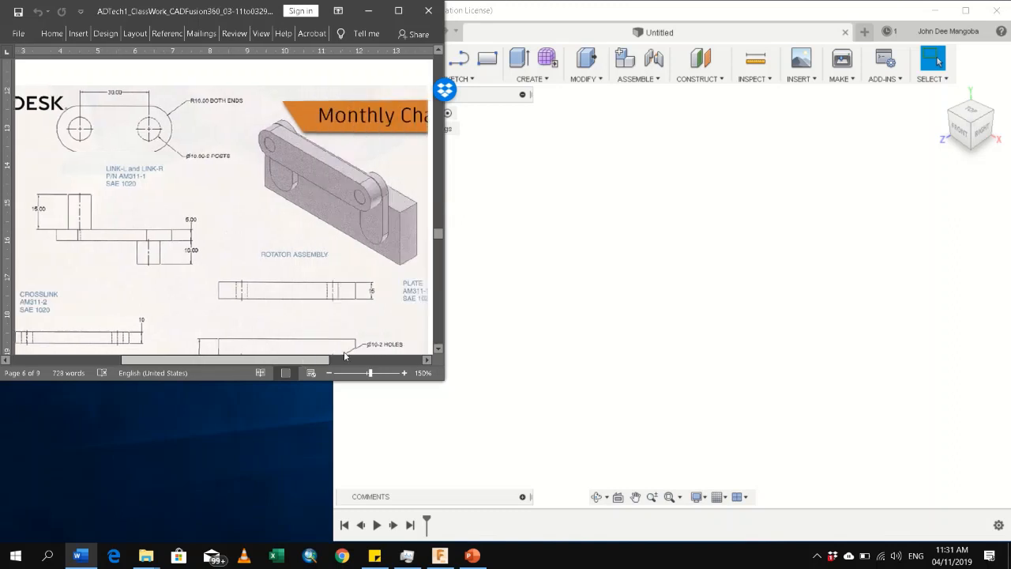
{"action": "left_click", "coordinate": [344, 357]}
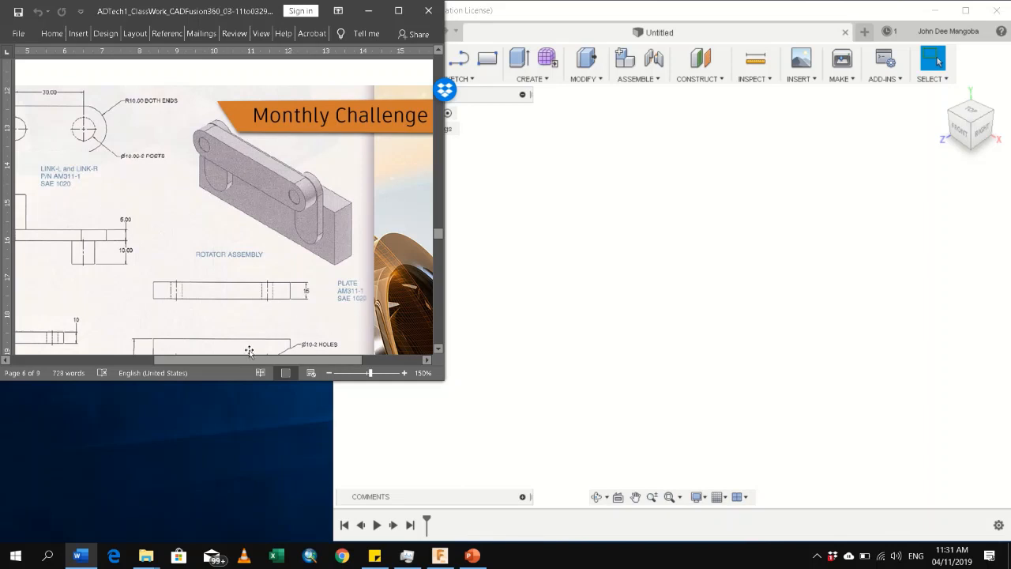
{"action": "left_click_drag", "start_coordinate": [253, 361], "coordinate": [196, 363]}
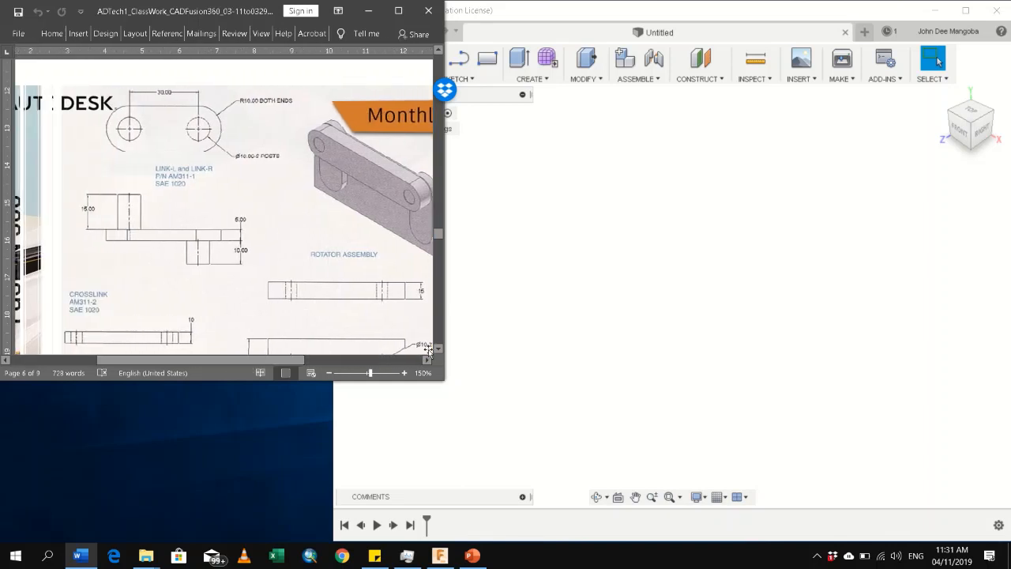
Enlarge the drawing document to 190% and examine the link, crosslink and plate drawings
{"action": "left_click", "coordinate": [405, 373]}
{"action": "left_click", "coordinate": [404, 373]}
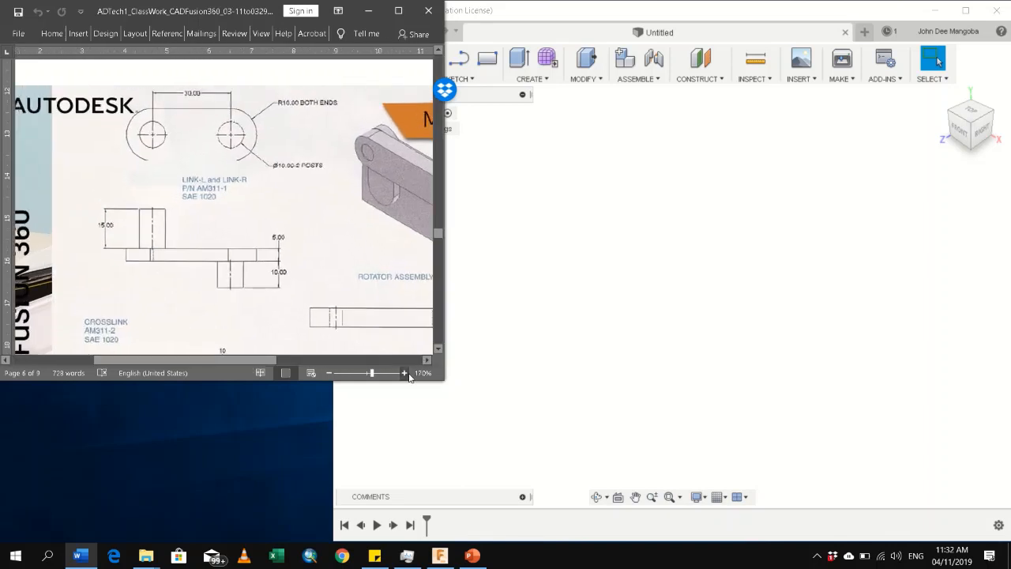
{"action": "left_click", "coordinate": [405, 373]}
{"action": "left_click", "coordinate": [404, 373]}
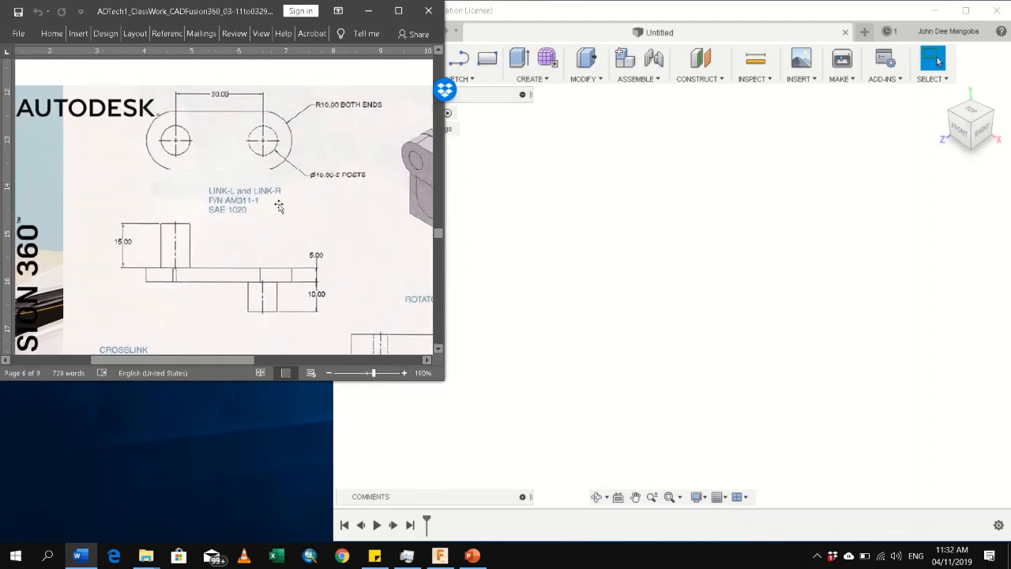
{"action": "scroll", "coordinate": [226, 255], "scroll_direction": "down", "scroll_amount": 3}
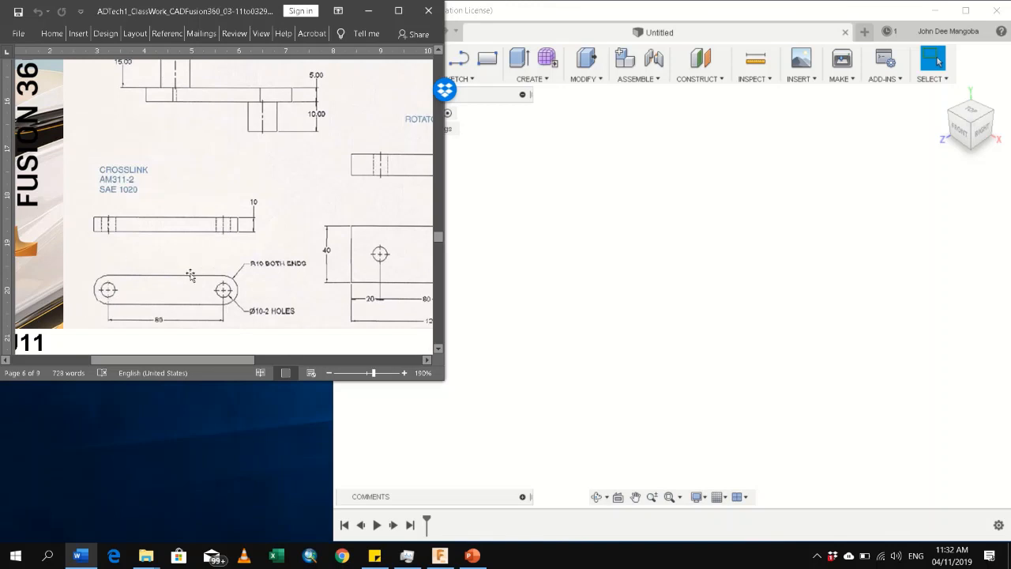
{"action": "left_click_drag", "start_coordinate": [215, 359], "coordinate": [310, 359]}
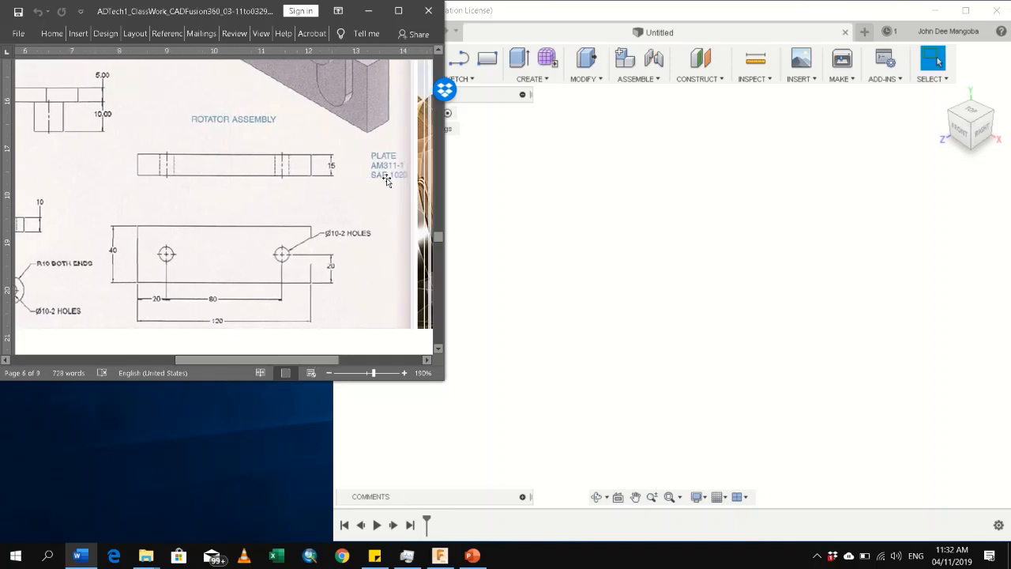
{"action": "scroll", "coordinate": [254, 233], "scroll_direction": "up", "scroll_amount": 4}
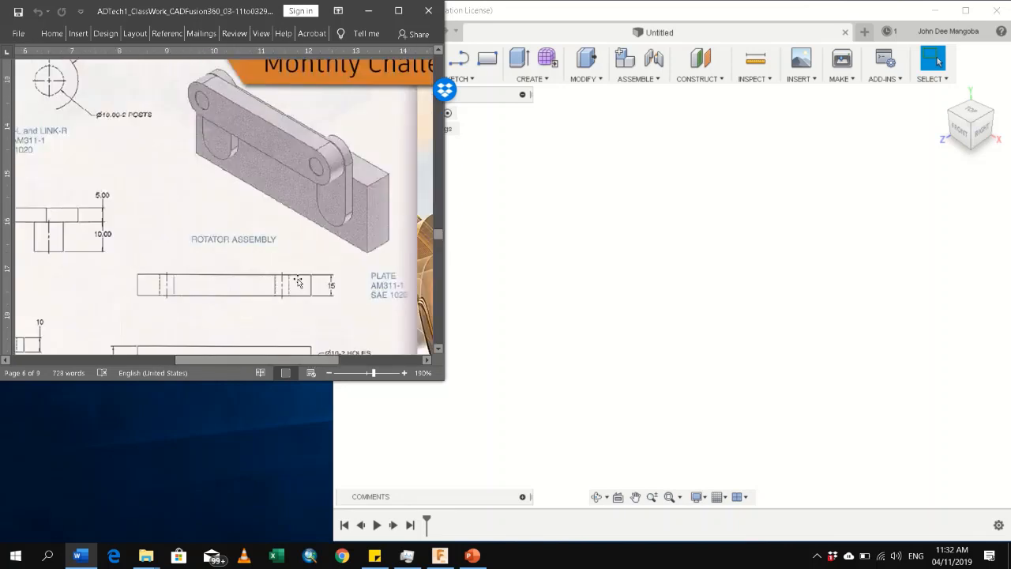
{"action": "left_click_drag", "start_coordinate": [290, 359], "coordinate": [247, 359]}
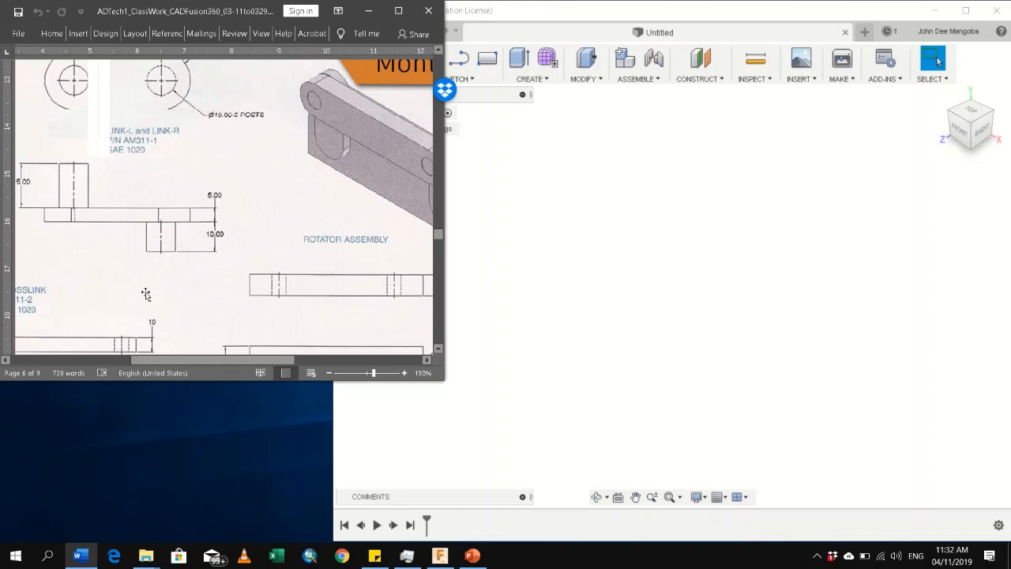
Examine the dimensions of LINK-L and LINK-R, followed by those of the crosslink and the plate
{"action": "scroll", "coordinate": [150, 298], "scroll_direction": "up", "scroll_amount": 2}
{"action": "left_click_drag", "start_coordinate": [247, 359], "coordinate": [225, 359]}
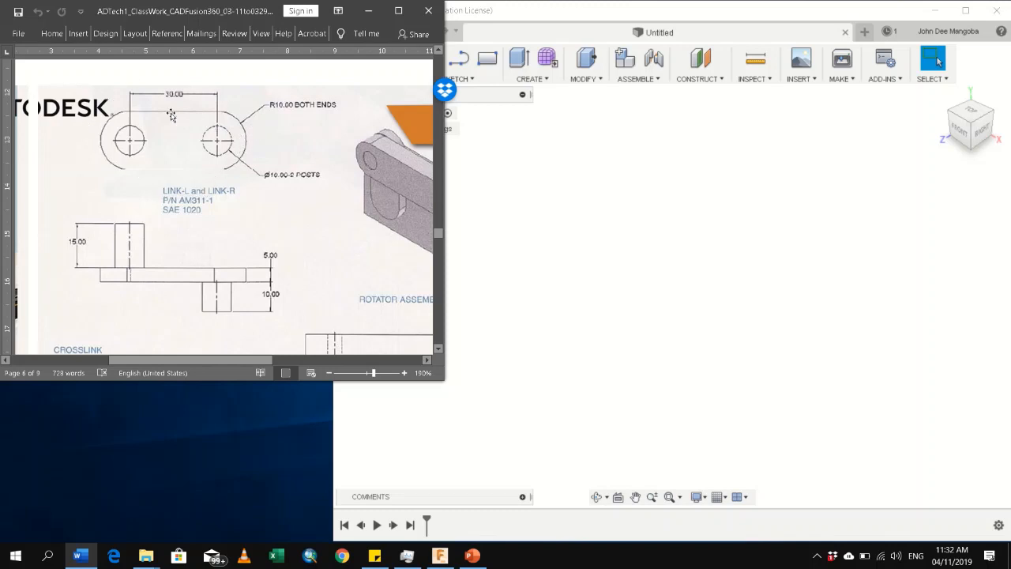
{"action": "left_click_drag", "start_coordinate": [240, 360], "coordinate": [266, 360]}
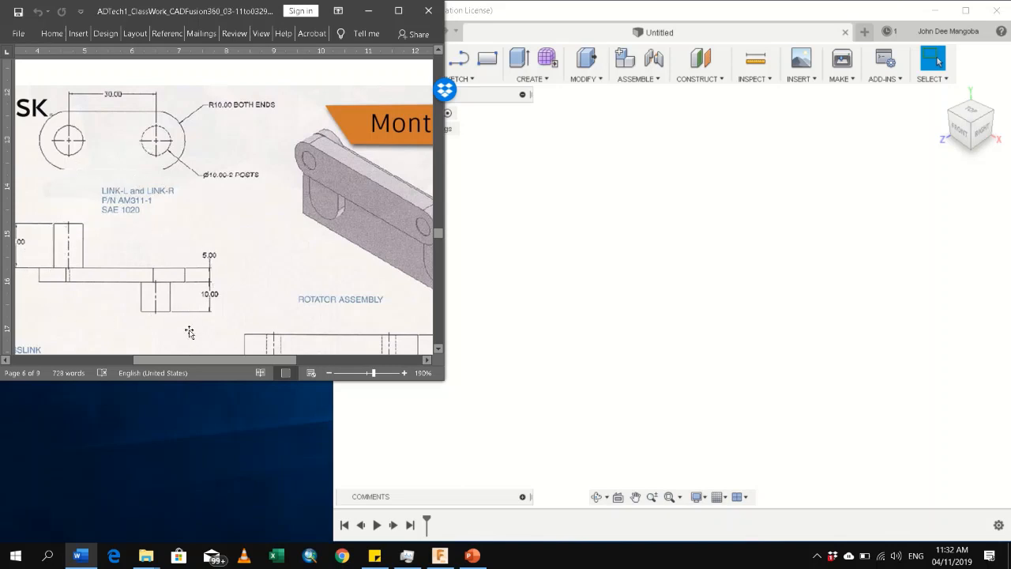
{"action": "scroll", "coordinate": [197, 335], "scroll_direction": "down", "scroll_amount": 5}
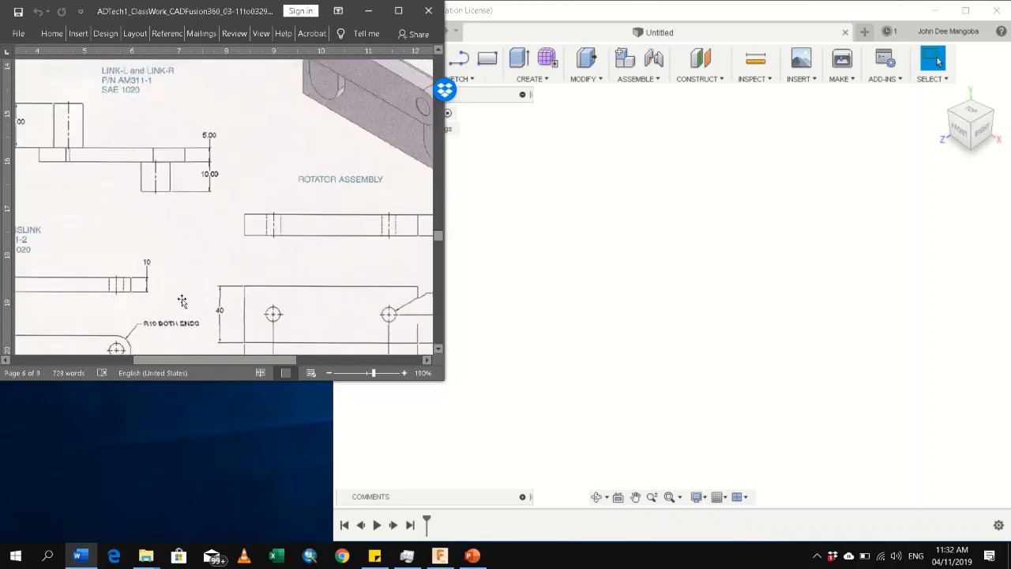
{"action": "mouse_move", "coordinate": [225, 358]}
{"action": "left_mouse_down"}
{"action": "mouse_move", "coordinate": [158, 359]}
{"action": "mouse_move", "coordinate": [183, 371]}
{"action": "left_mouse_up"}
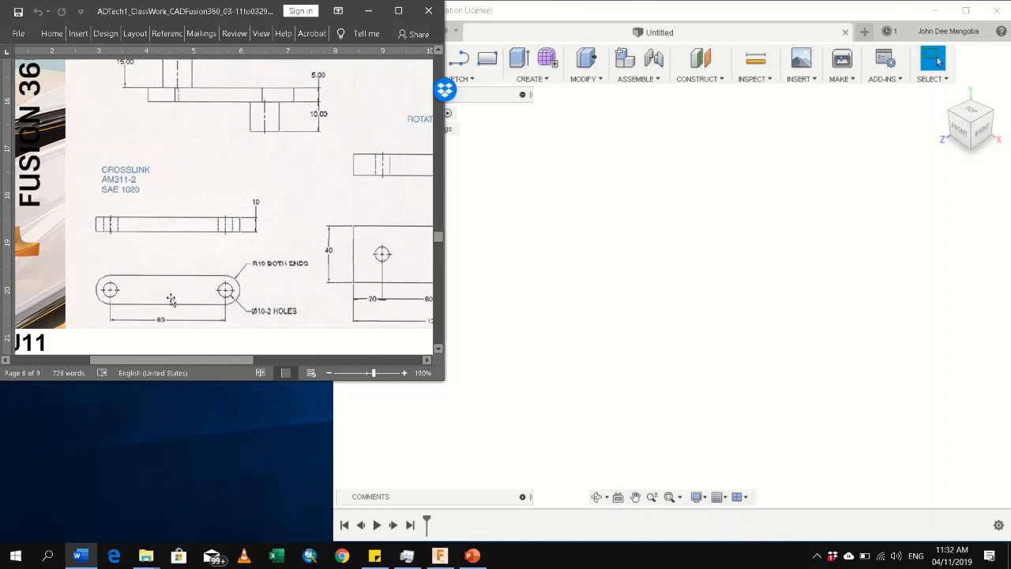
{"action": "left_click_drag", "start_coordinate": [206, 359], "coordinate": [284, 375]}
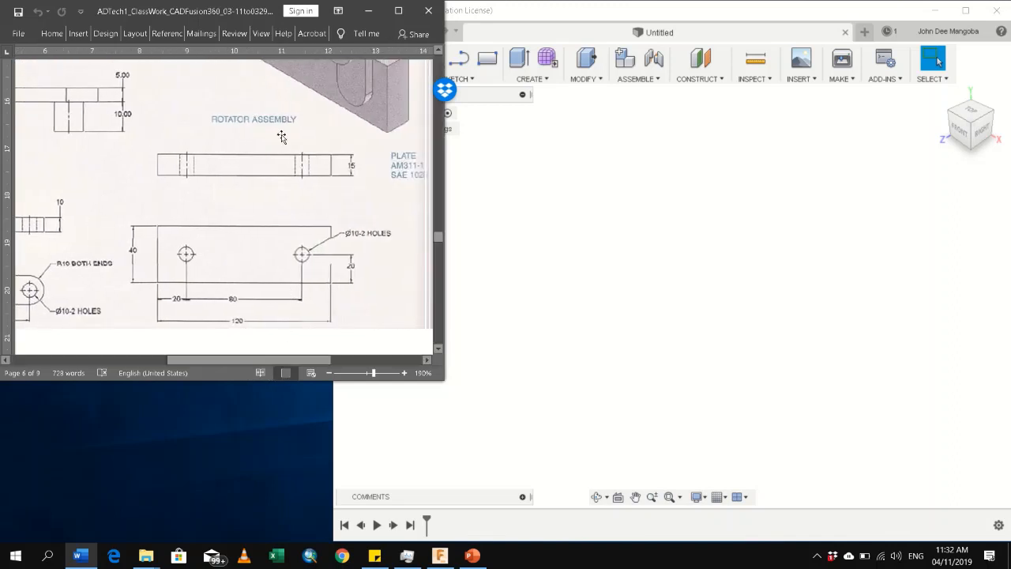
Compare the assembled rotator view with the plate drawing and read the plate's thickness, outline and hole dimensions
{"action": "scroll", "coordinate": [329, 221], "scroll_direction": "up", "scroll_amount": 2}
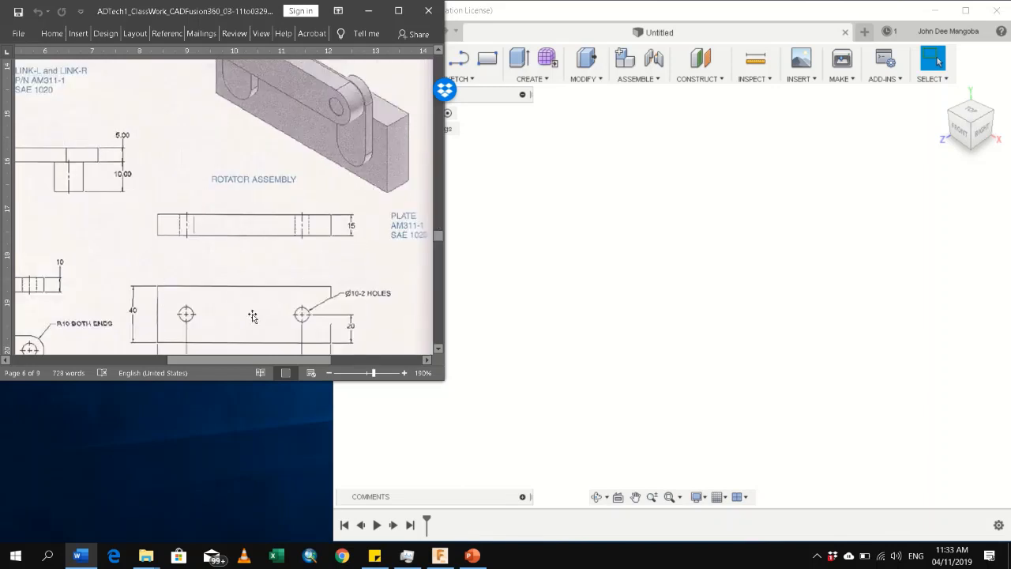
{"action": "scroll", "coordinate": [253, 316], "scroll_direction": "down", "scroll_amount": 4}
{"action": "scroll", "coordinate": [252, 297], "scroll_direction": "up", "scroll_amount": 4}
{"action": "scroll", "coordinate": [184, 293], "scroll_direction": "up", "scroll_amount": 2}
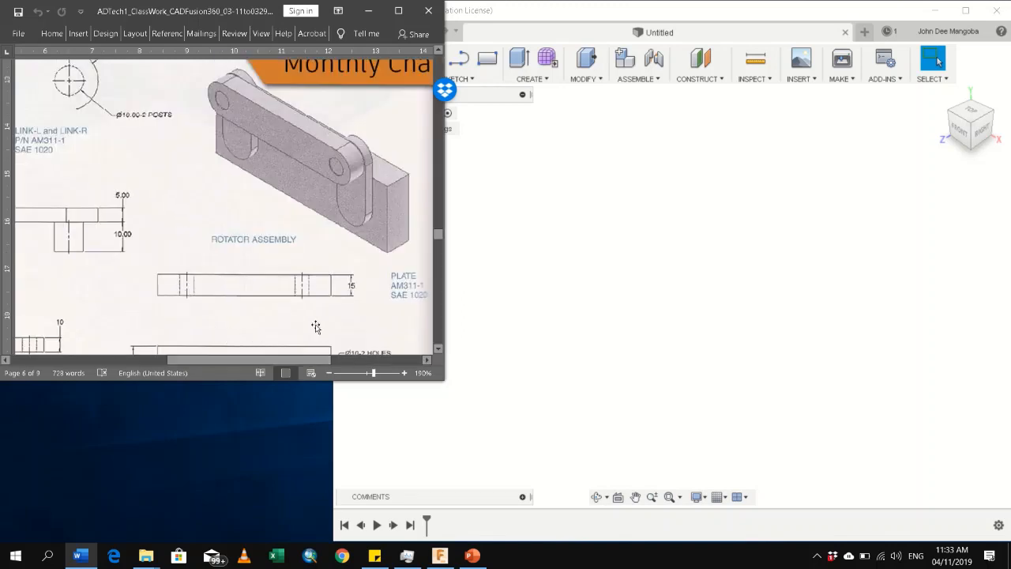
{"action": "mouse_move", "coordinate": [293, 362]}
{"action": "left_mouse_down"}
{"action": "mouse_move", "coordinate": [227, 361]}
{"action": "mouse_move", "coordinate": [309, 365]}
{"action": "left_mouse_up"}
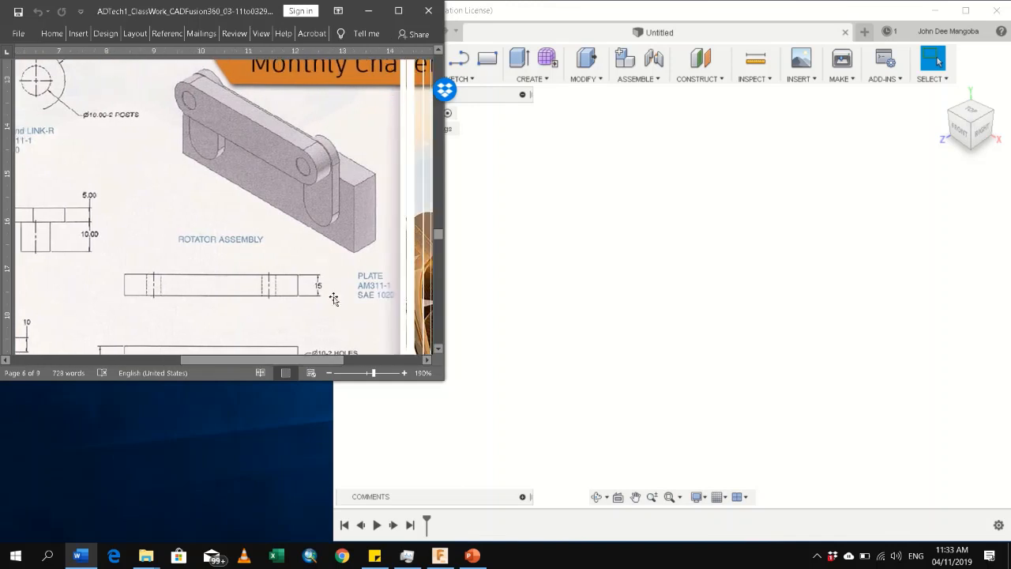
{"action": "scroll", "coordinate": [269, 282], "scroll_direction": "down", "scroll_amount": 2}
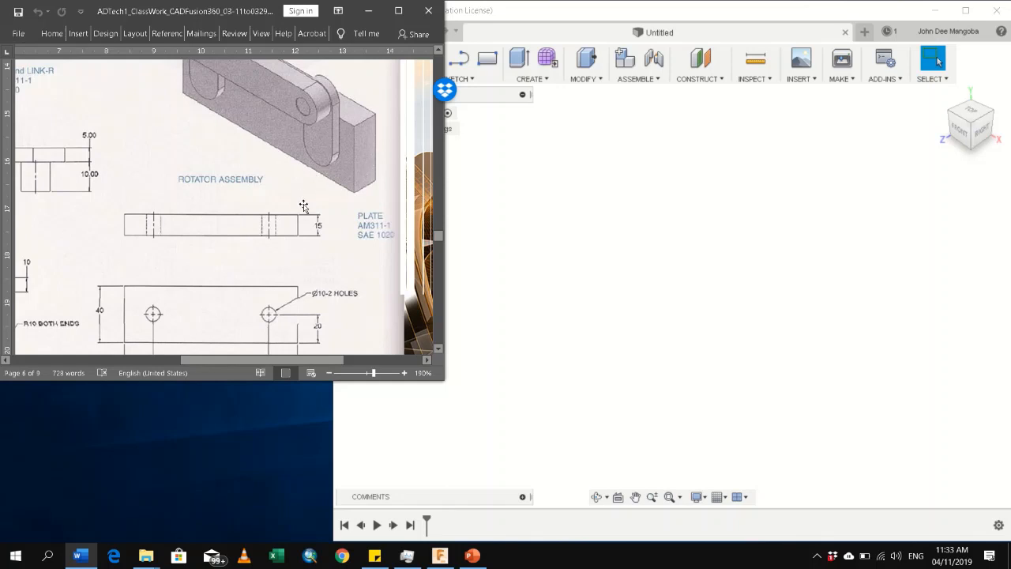
{"action": "scroll", "coordinate": [303, 206], "scroll_direction": "up", "scroll_amount": 2}
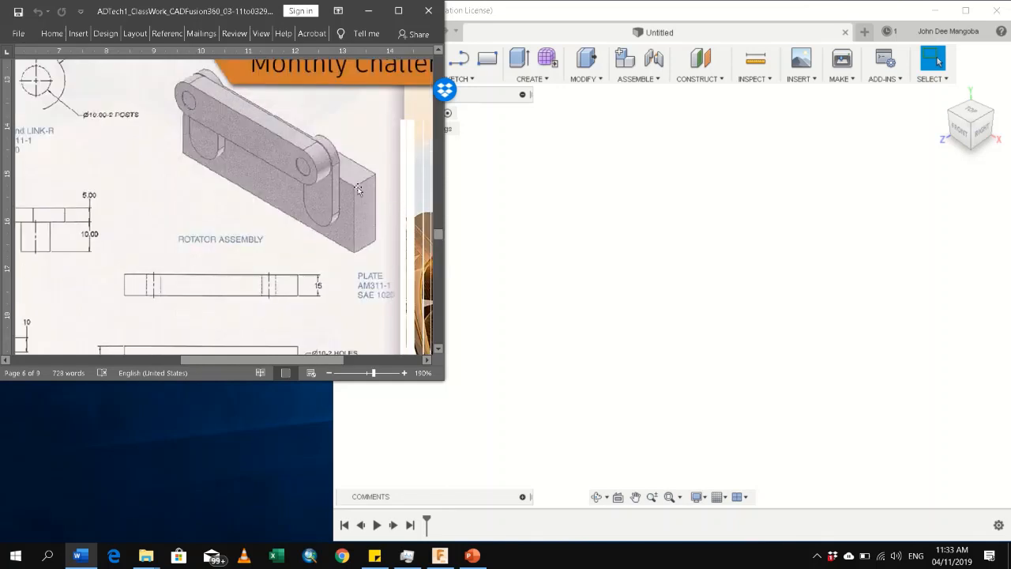
{"action": "scroll", "coordinate": [146, 215], "scroll_direction": "up", "scroll_amount": 2}
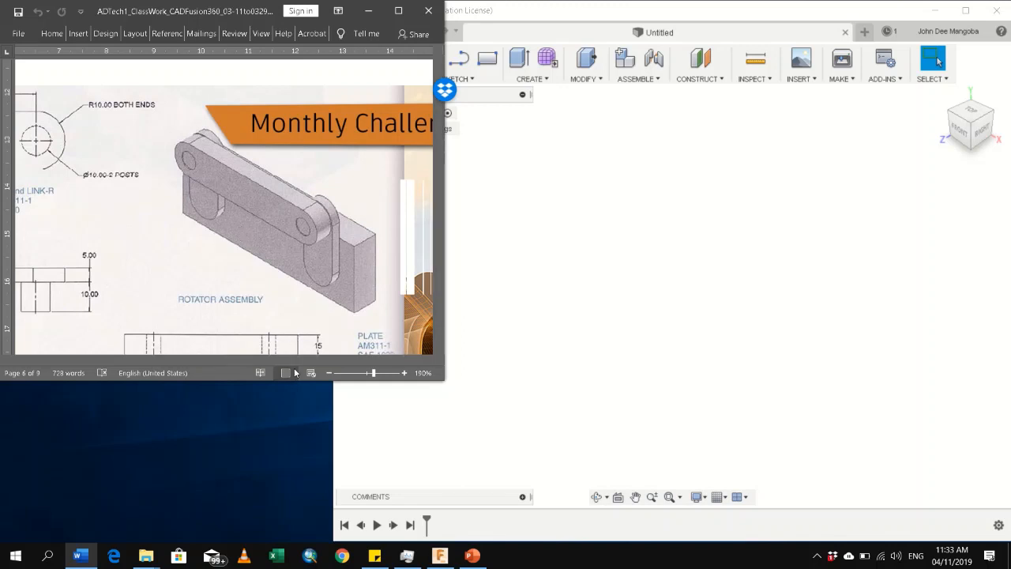
{"action": "mouse_move", "coordinate": [311, 360]}
{"action": "left_mouse_down"}
{"action": "mouse_move", "coordinate": [301, 361]}
{"action": "mouse_move", "coordinate": [313, 361]}
{"action": "left_mouse_up"}
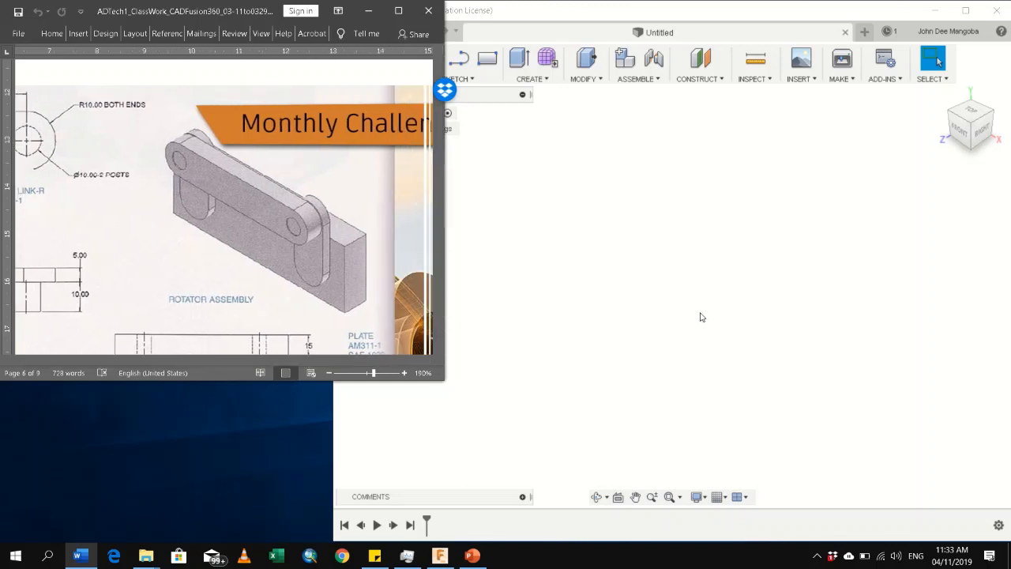
{"action": "scroll", "coordinate": [316, 282], "scroll_direction": "down", "scroll_amount": 3}
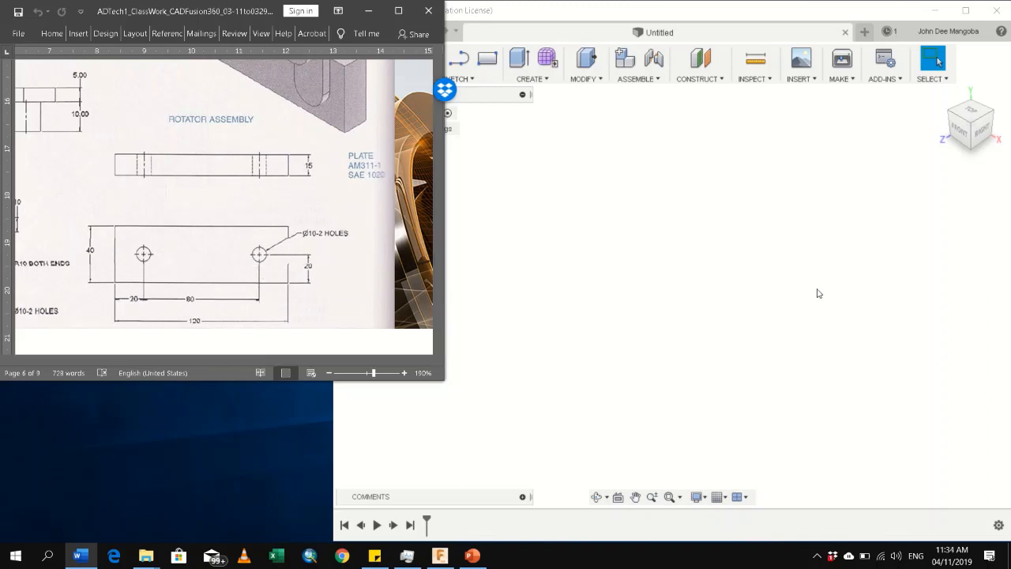
Switch to Fusion 360 and sketch a rectangle 120 mm wide and 40 mm high on the front plane
{"action": "left_click", "coordinate": [713, 317]}
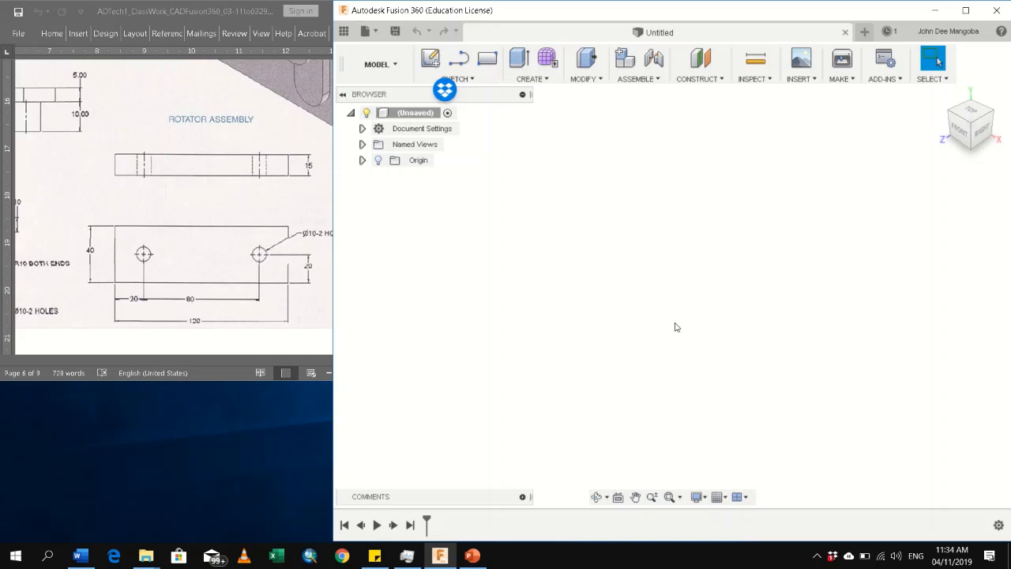
{"action": "left_click", "coordinate": [488, 60]}
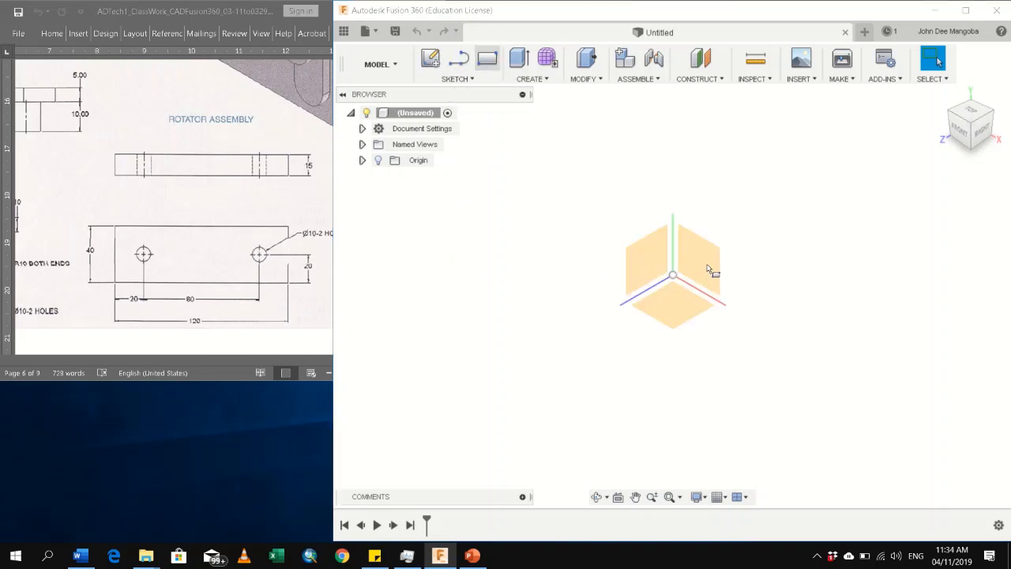
{"action": "left_click", "coordinate": [692, 300]}
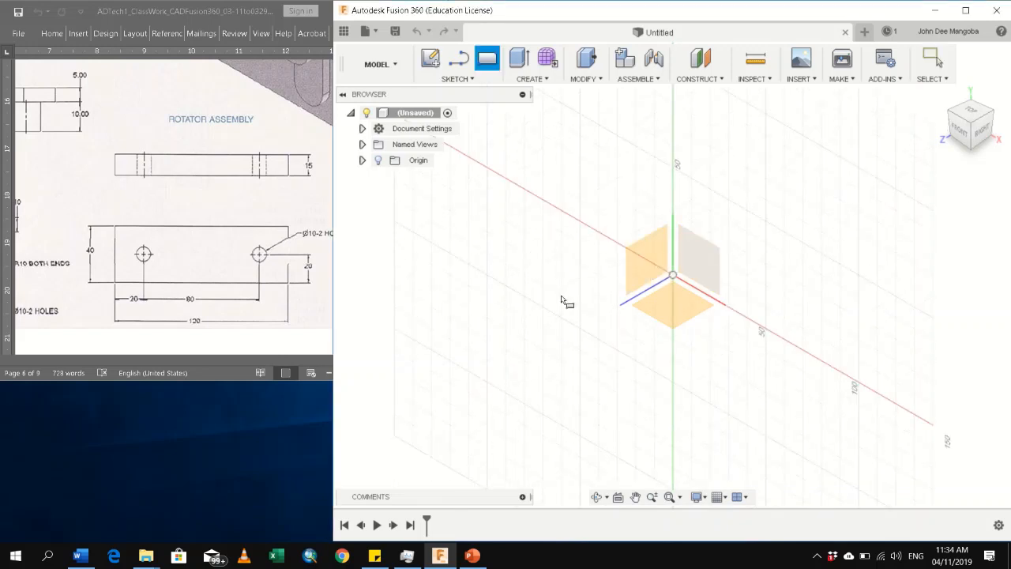
{"action": "left_click", "coordinate": [666, 293]}
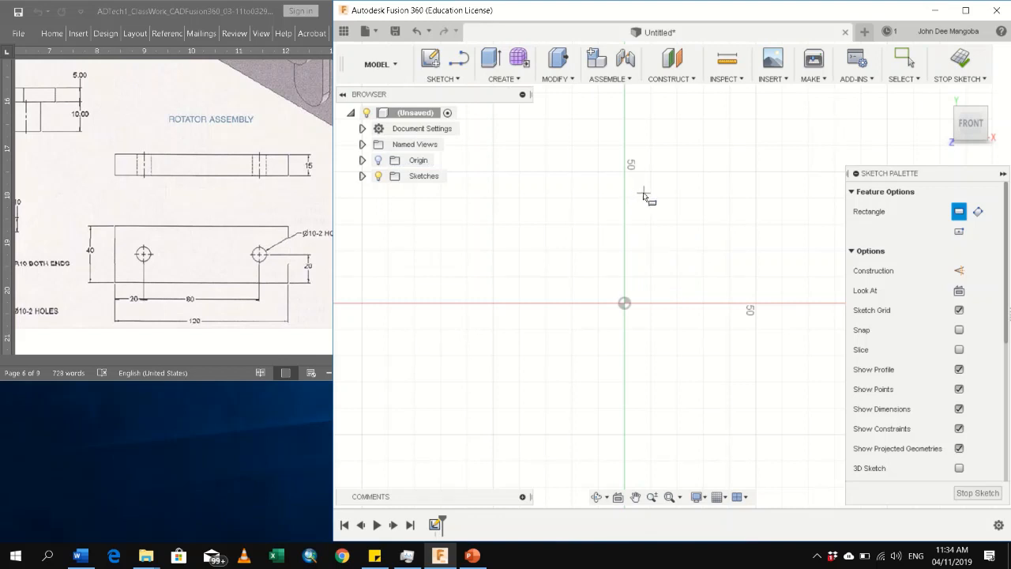
{"action": "scroll", "coordinate": [467, 289], "scroll_direction": "down", "scroll_amount": 2}
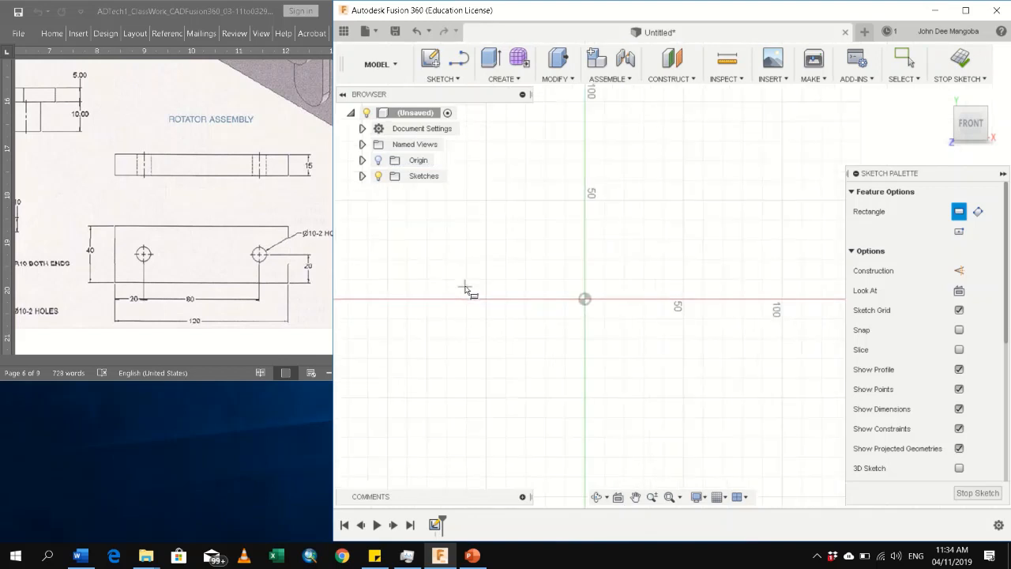
{"action": "scroll", "coordinate": [466, 256], "scroll_direction": "down", "scroll_amount": 1}
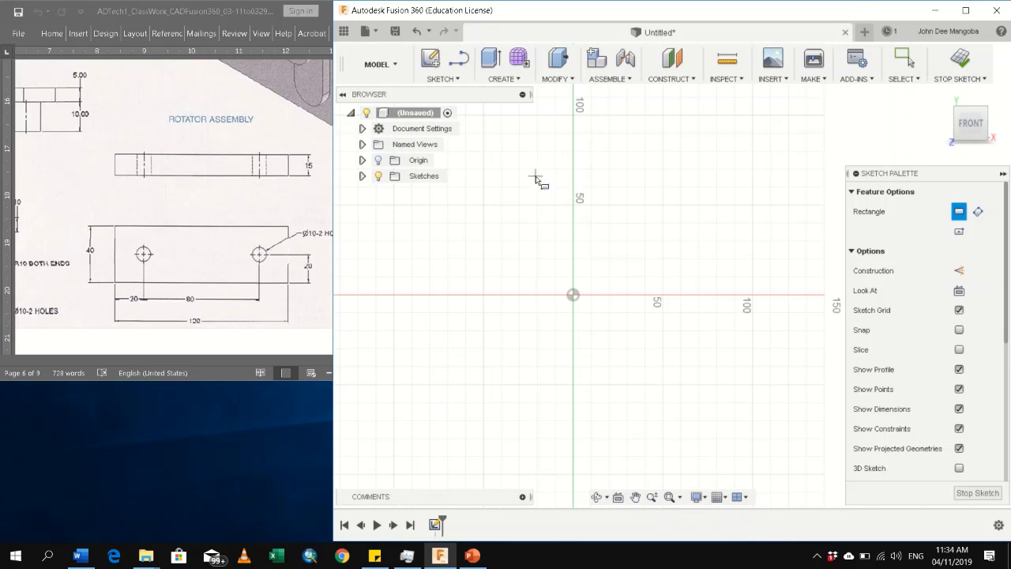
{"action": "left_click", "coordinate": [535, 176]}
{"action": "left_click", "coordinate": [555, 235]}
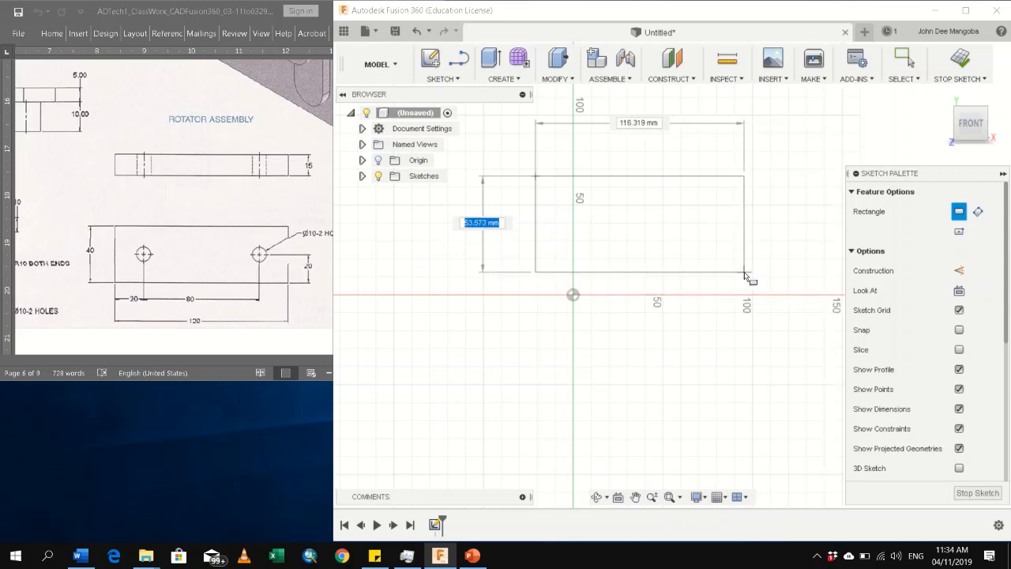
{"action": "type", "text": "40"}
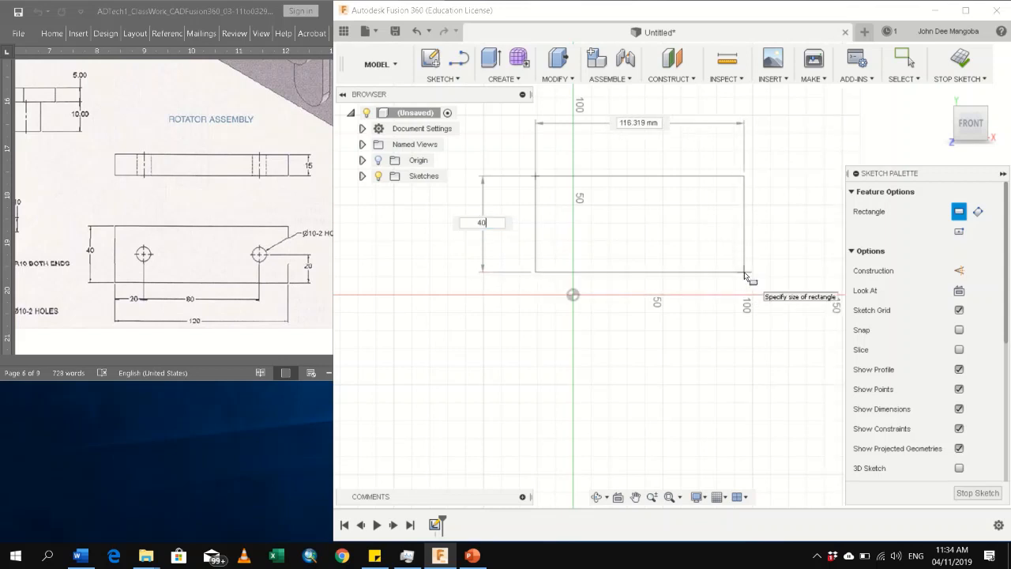
{"action": "key", "text": "Tab"}
{"action": "type", "text": "120"}
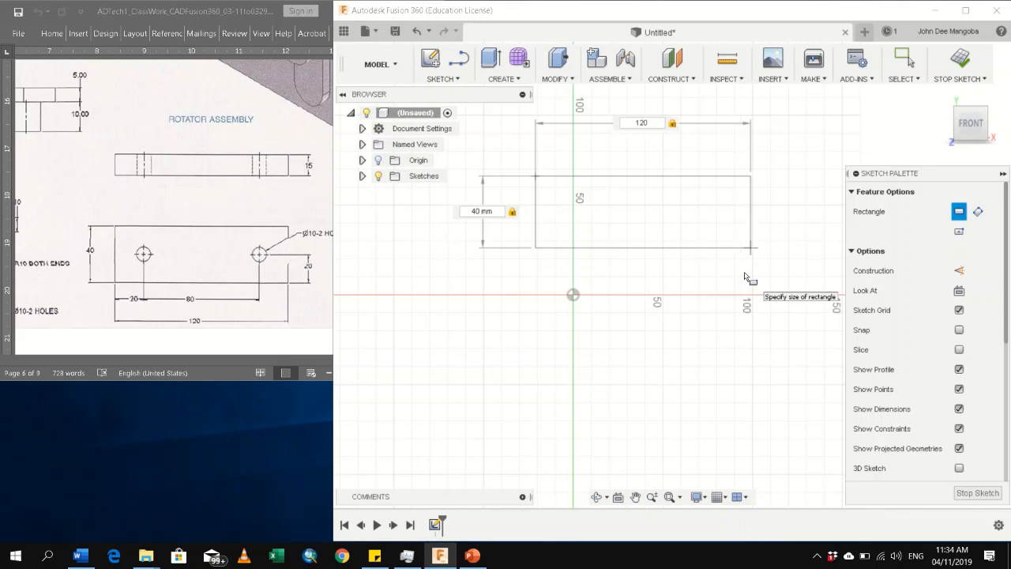
{"action": "key", "text": "Return"}
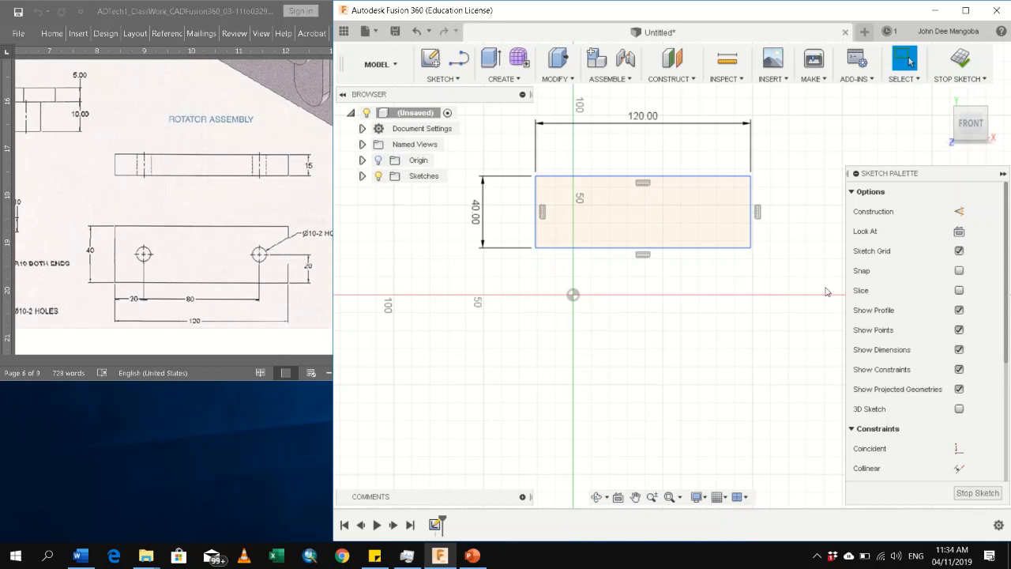
Apply a Coincident constraint between the rectangle's lower-left corner and the sketch origin
{"action": "left_click", "coordinate": [852, 191]}
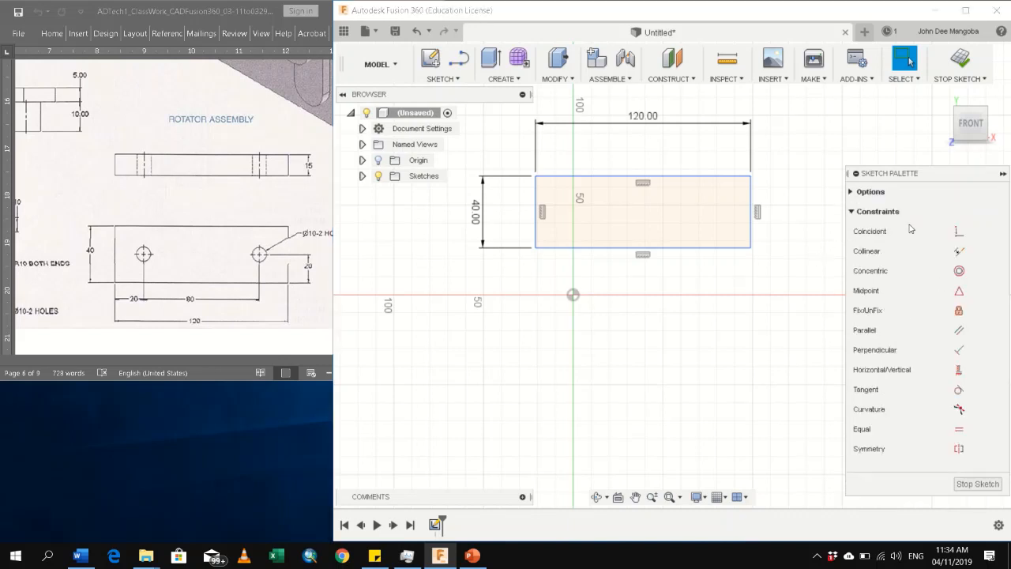
{"action": "left_click", "coordinate": [958, 231]}
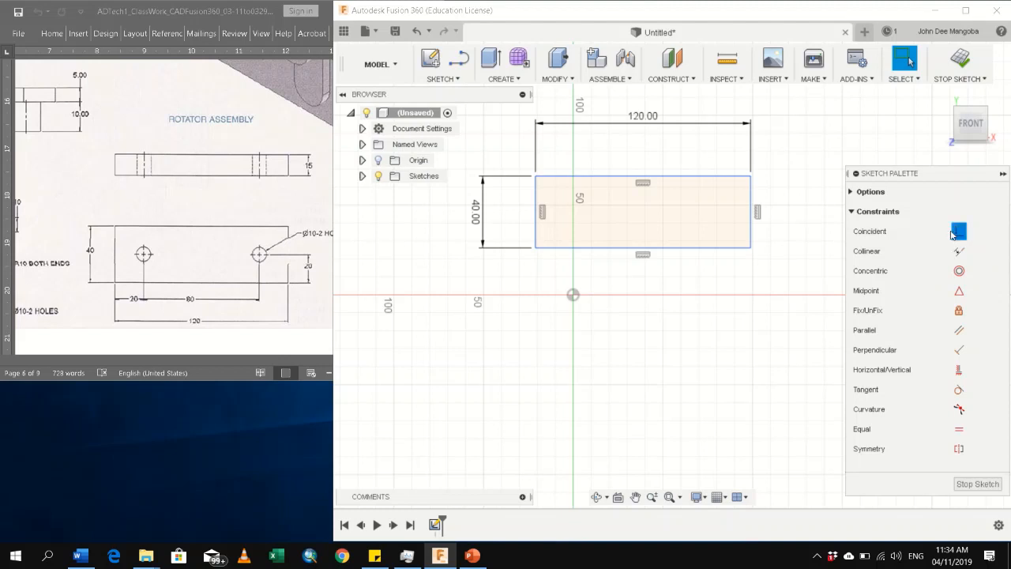
{"action": "left_click", "coordinate": [535, 247]}
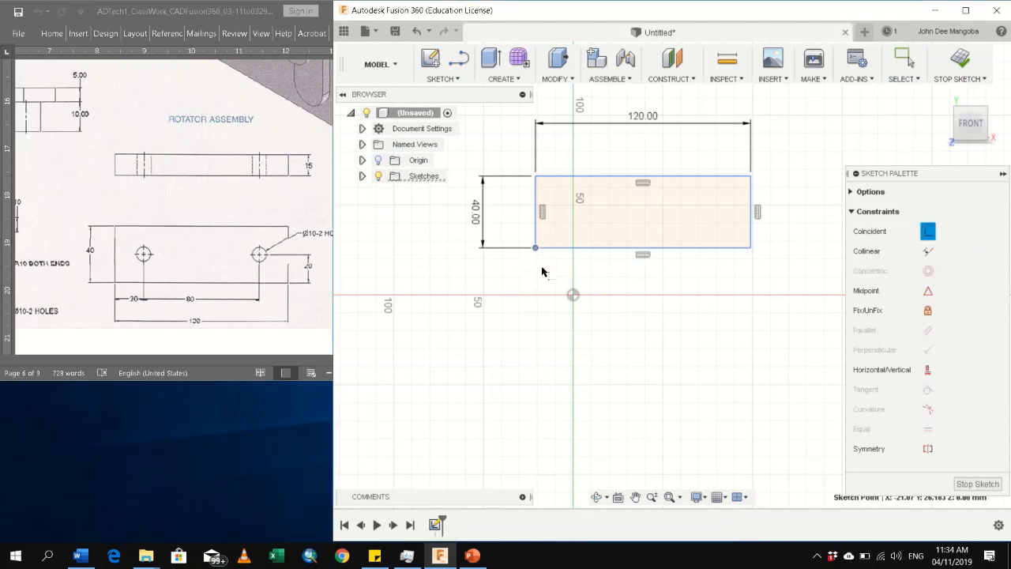
{"action": "left_click", "coordinate": [573, 295]}
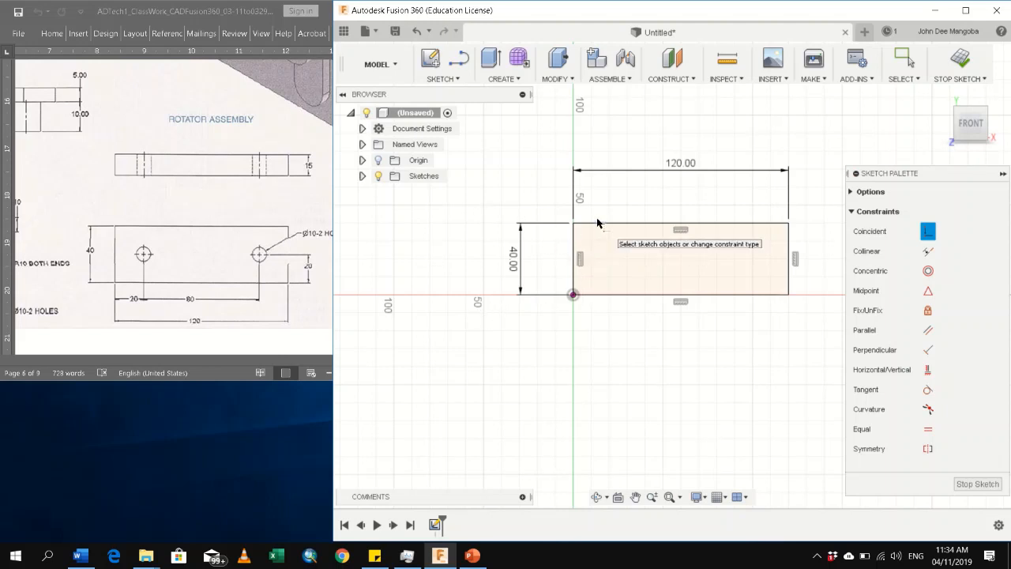
{"action": "key", "text": "Escape"}
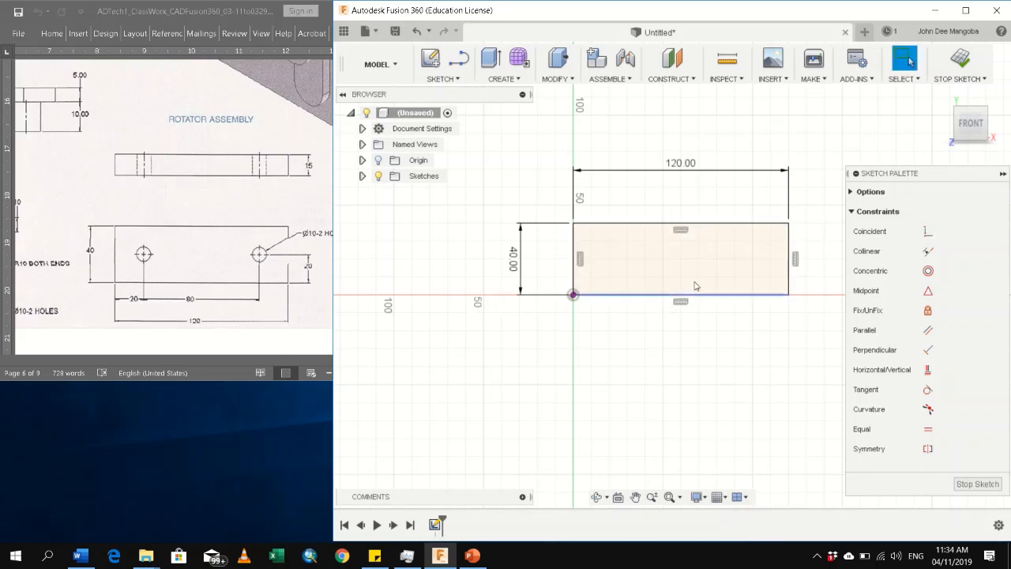
Draw a 10 mm diameter circle inside the rectangle near its left end for the first hole
{"action": "key", "text": "c"}
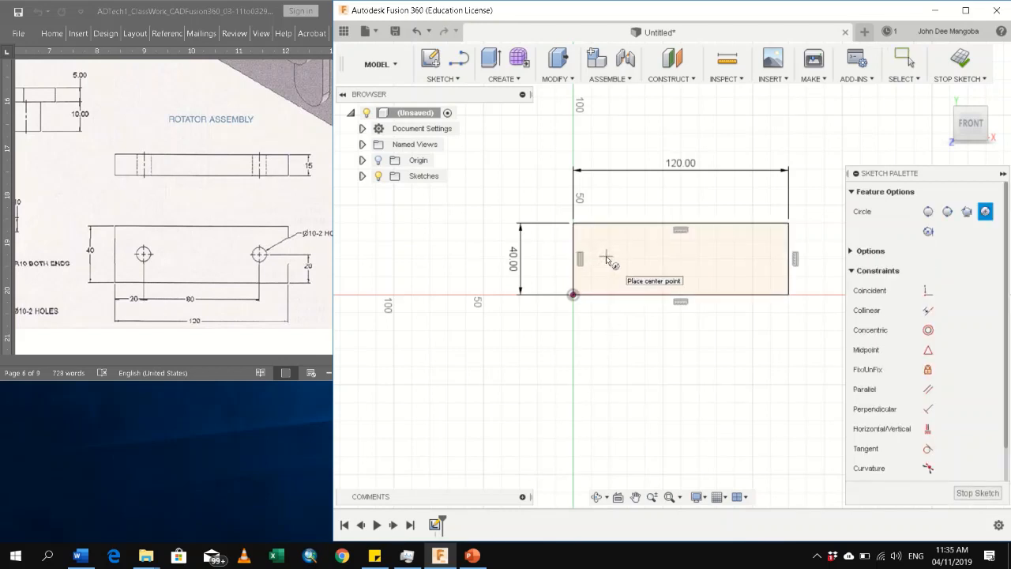
{"action": "left_click", "coordinate": [605, 259]}
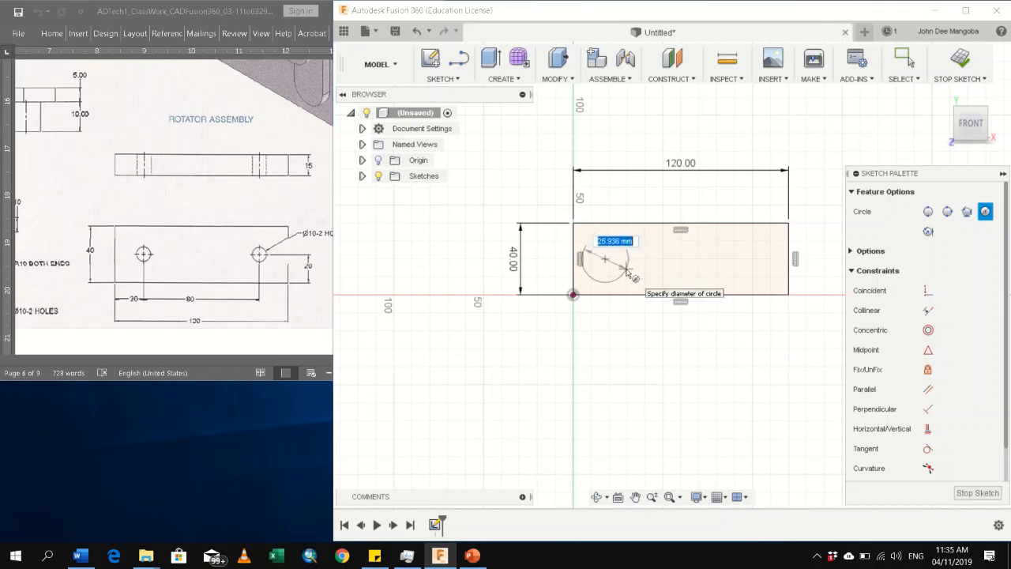
{"action": "type", "text": "10"}
{"action": "key", "text": "Tab"}
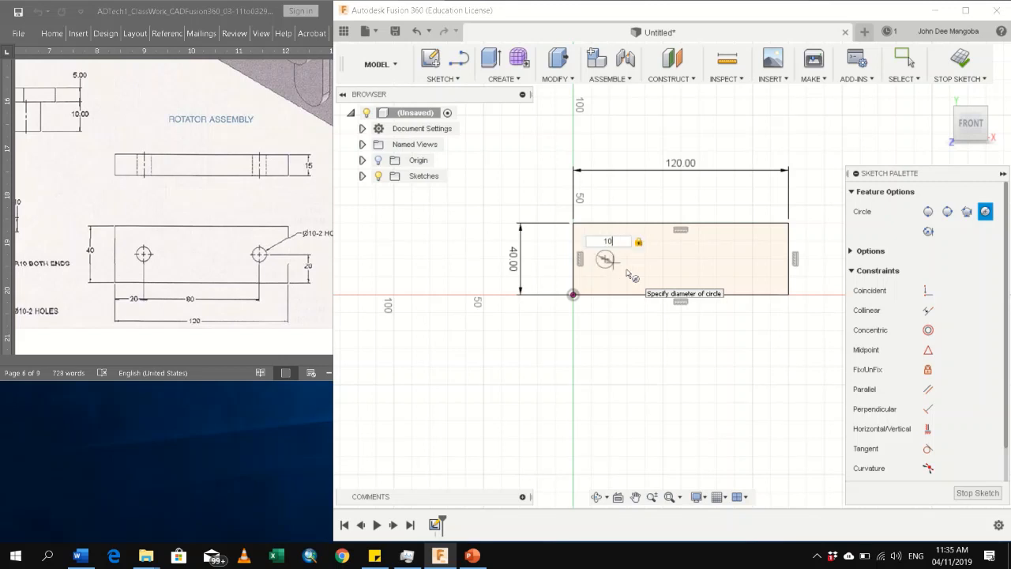
{"action": "key", "text": "Return"}
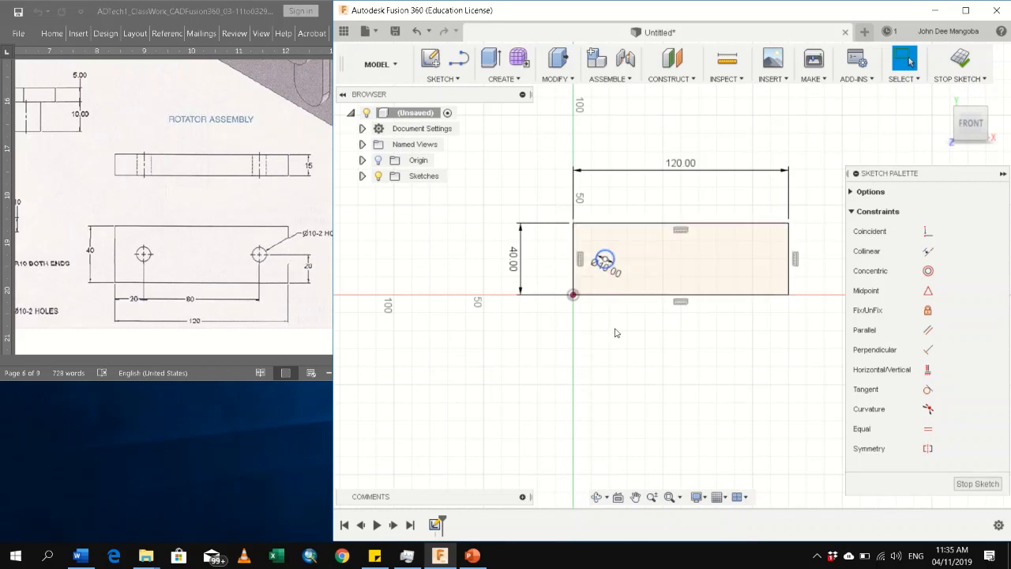
Pull the circle out below the rectangle, place its diameter dimension well clear to its left, and return the circle inside the left end
{"action": "mouse_move", "coordinate": [604, 262]}
{"action": "left_mouse_down"}
{"action": "mouse_move", "coordinate": [592, 345]}
{"action": "mouse_move", "coordinate": [603, 303]}
{"action": "mouse_move", "coordinate": [603, 383]}
{"action": "left_mouse_up"}
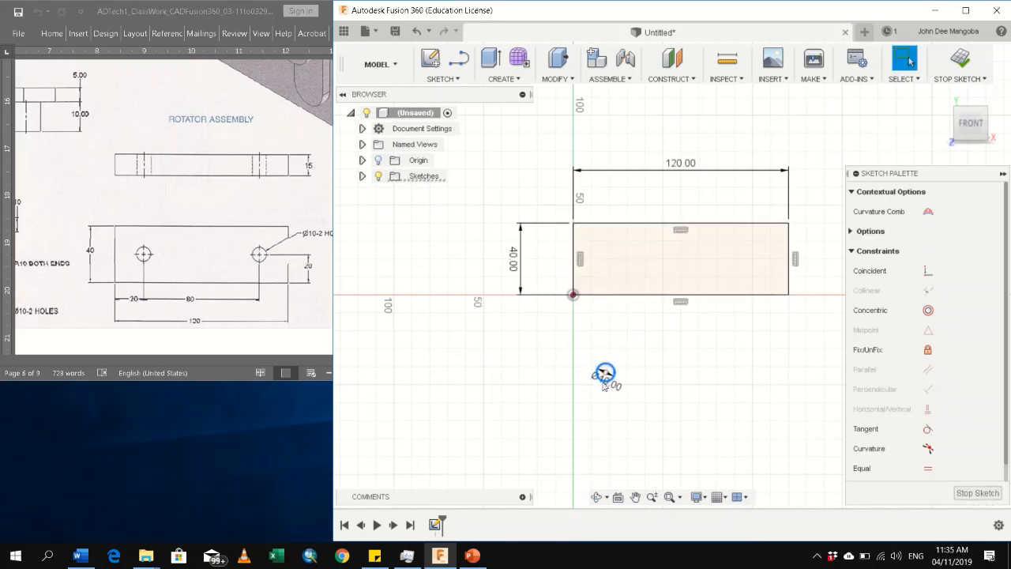
{"action": "key", "text": "d"}
{"action": "left_click", "coordinate": [609, 379]}
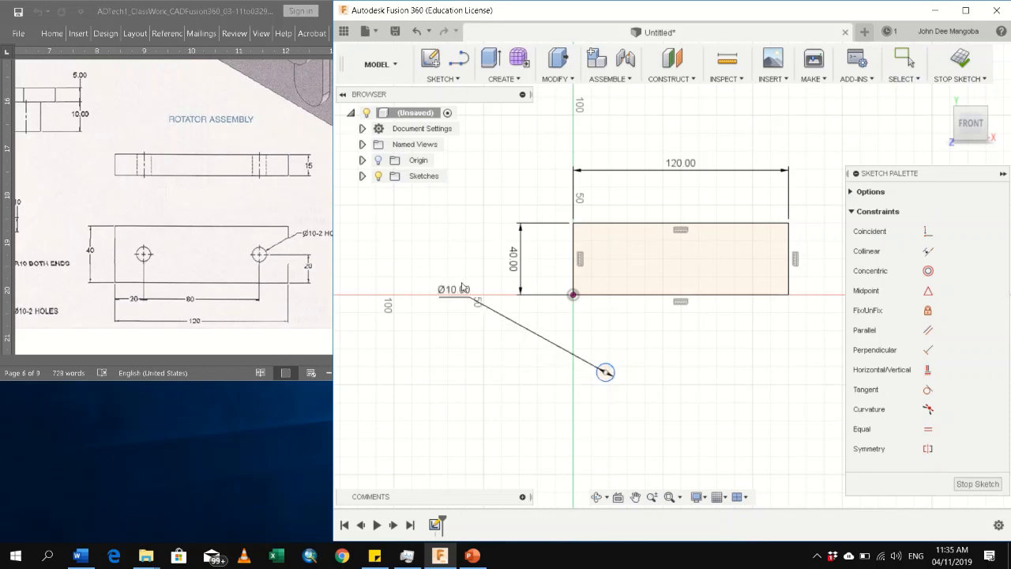
{"action": "key", "text": "Escape"}
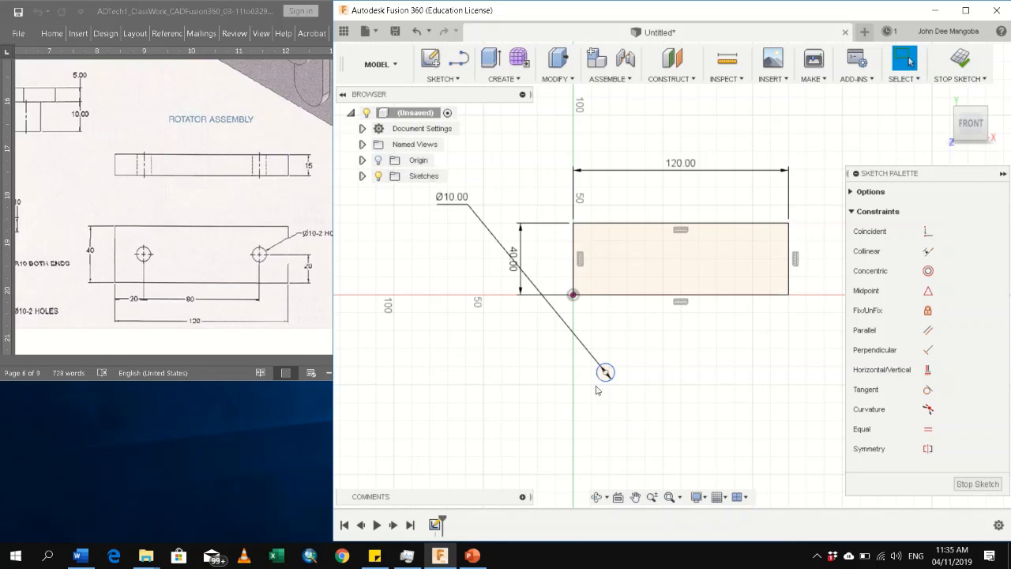
{"action": "mouse_move", "coordinate": [605, 372]}
{"action": "left_mouse_down"}
{"action": "mouse_move", "coordinate": [630, 248]}
{"action": "mouse_move", "coordinate": [602, 263]}
{"action": "mouse_move", "coordinate": [614, 281]}
{"action": "mouse_move", "coordinate": [624, 381]}
{"action": "left_mouse_up"}
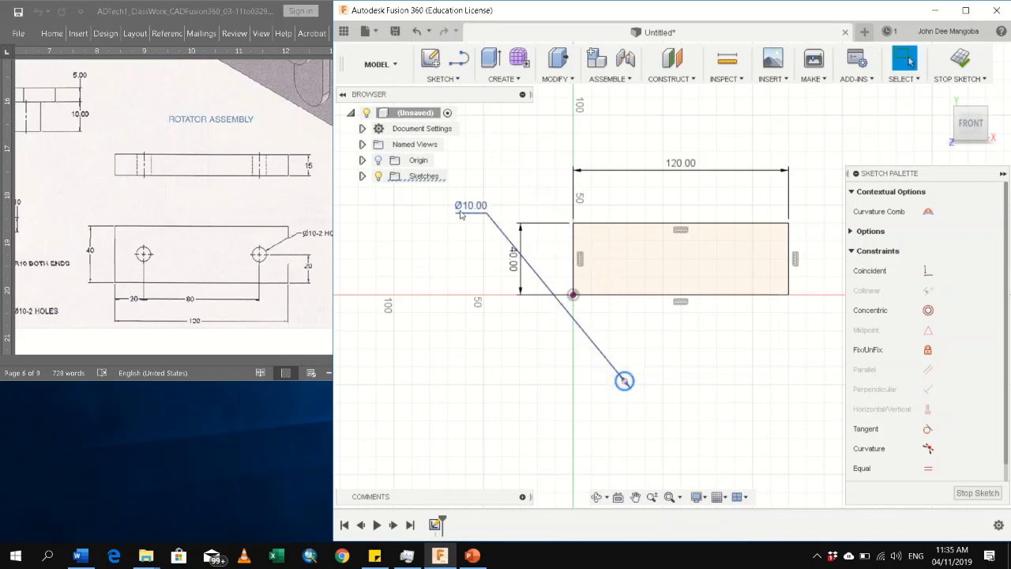
{"action": "mouse_move", "coordinate": [461, 214]}
{"action": "left_mouse_down"}
{"action": "mouse_move", "coordinate": [469, 342]}
{"action": "mouse_move", "coordinate": [490, 385]}
{"action": "left_mouse_up"}
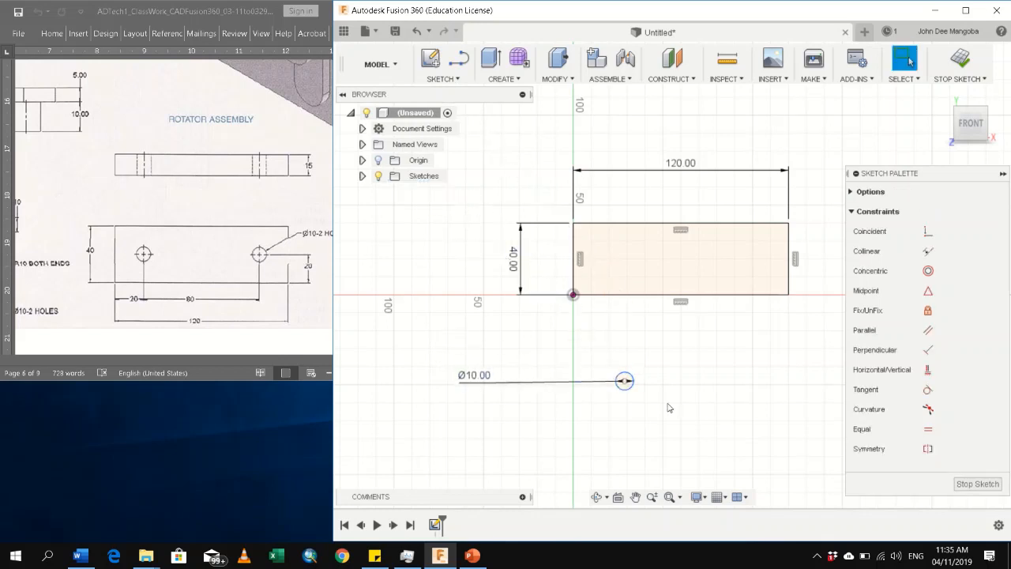
{"action": "mouse_move", "coordinate": [624, 380]}
{"action": "left_mouse_down"}
{"action": "mouse_move", "coordinate": [598, 215]}
{"action": "mouse_move", "coordinate": [609, 223]}
{"action": "left_mouse_up"}
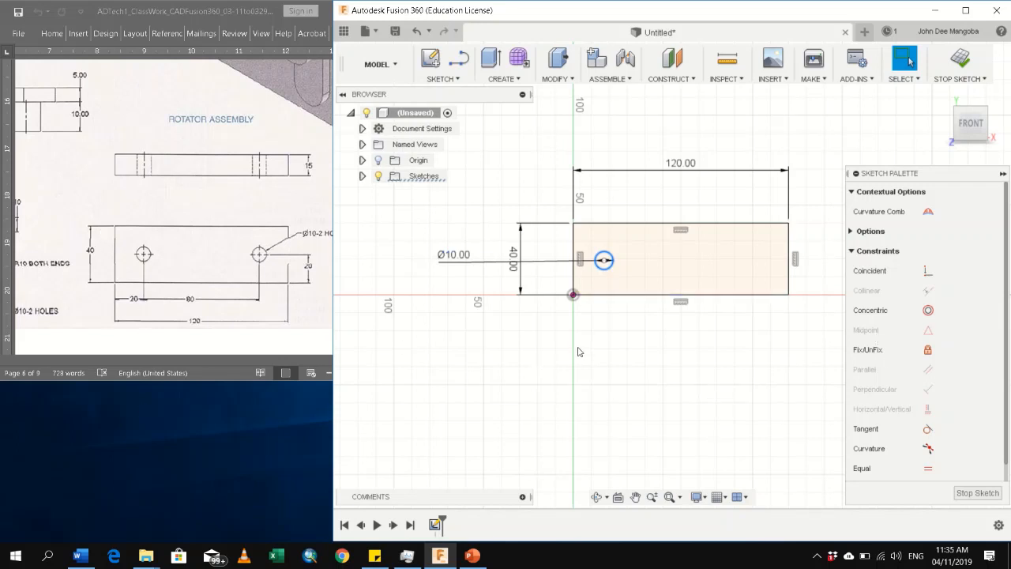
Dimension the horizontal distance from the origin to the circle's centre as 20 mm
{"action": "key", "text": "d"}
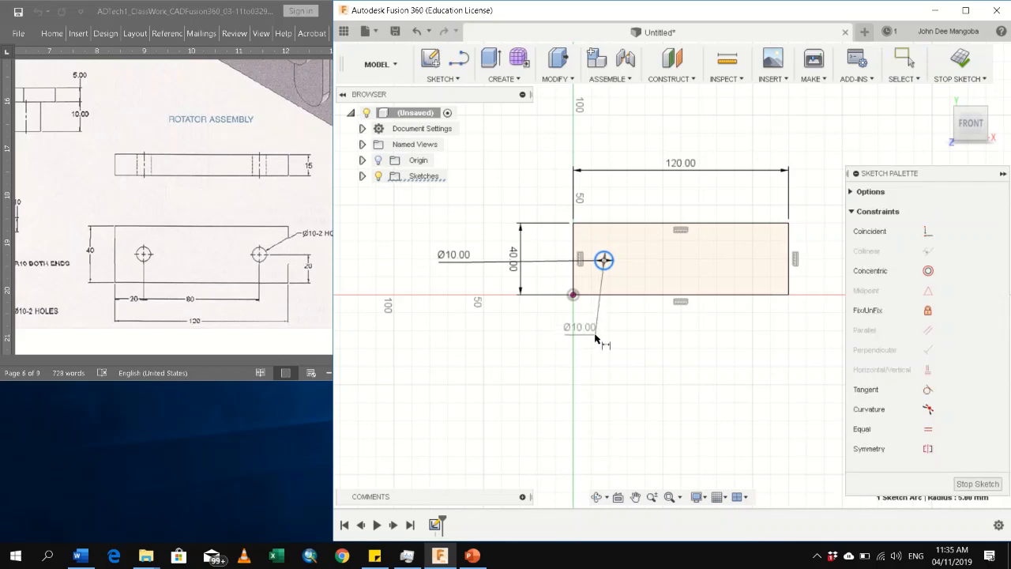
{"action": "left_click", "coordinate": [574, 296]}
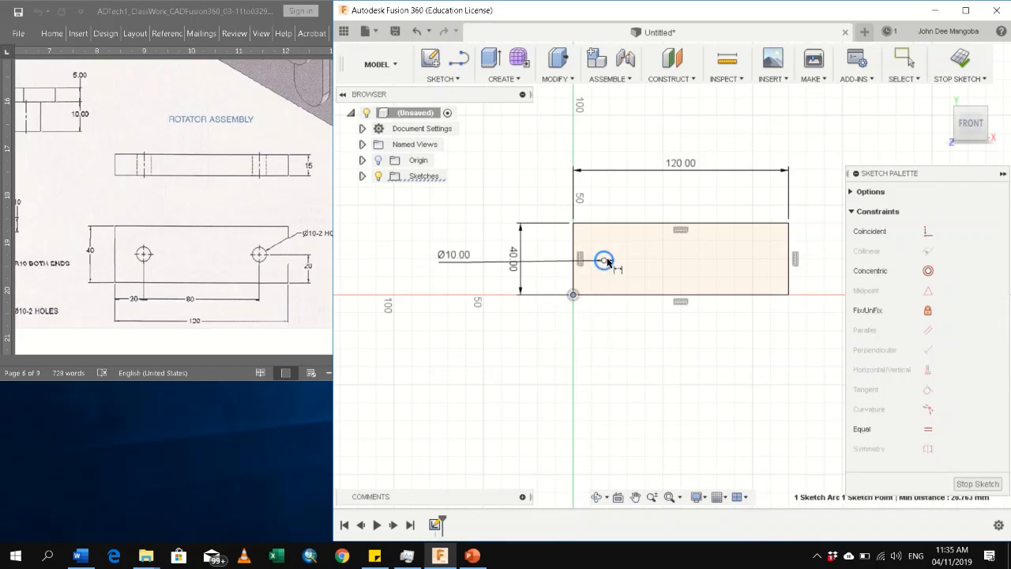
{"action": "left_click", "coordinate": [604, 261]}
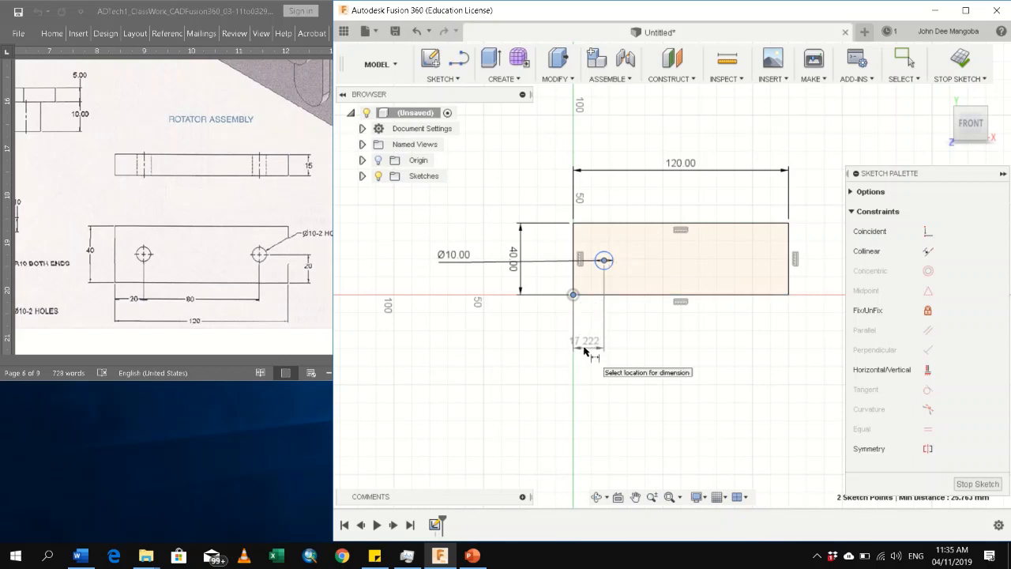
{"action": "left_click", "coordinate": [592, 348]}
{"action": "type", "text": "20"}
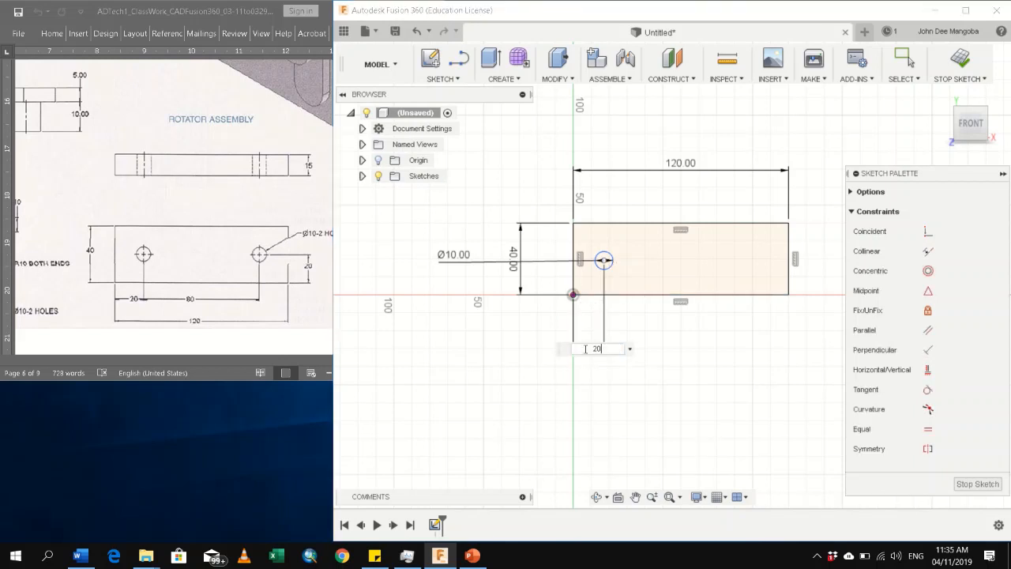
{"action": "key", "text": "Return"}
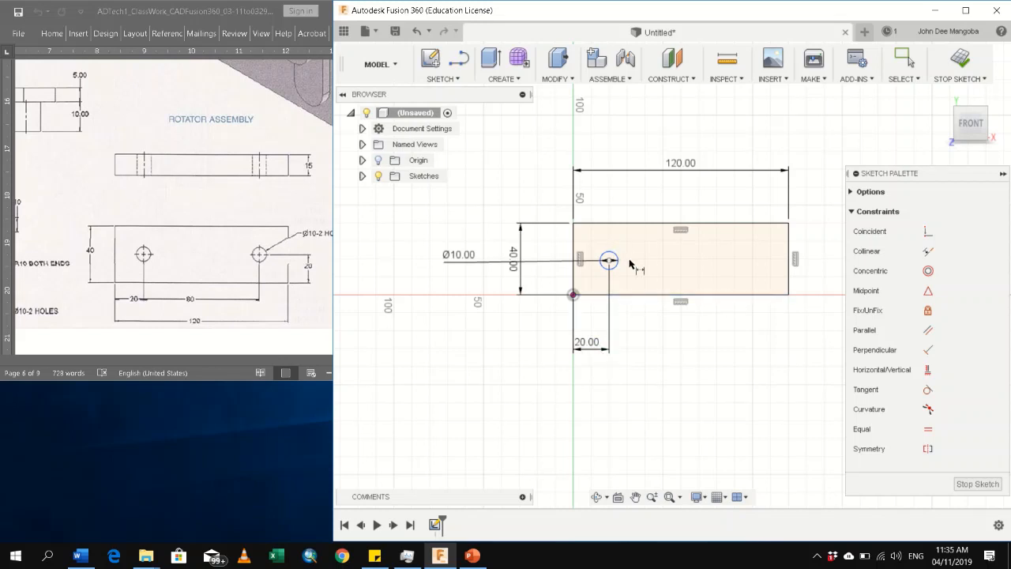
{"action": "key", "text": "Escape"}
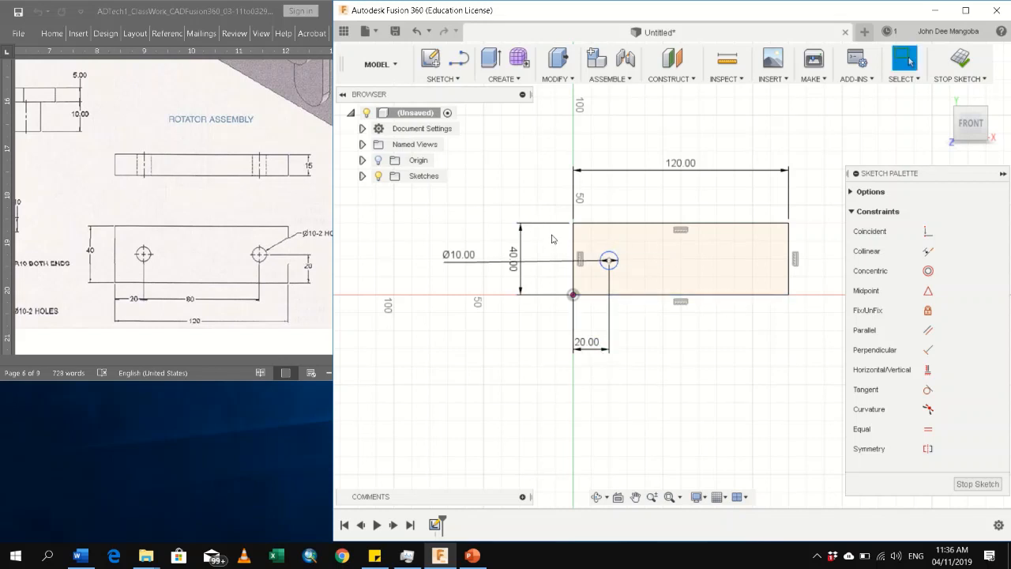
{"action": "left_click", "coordinate": [617, 262]}
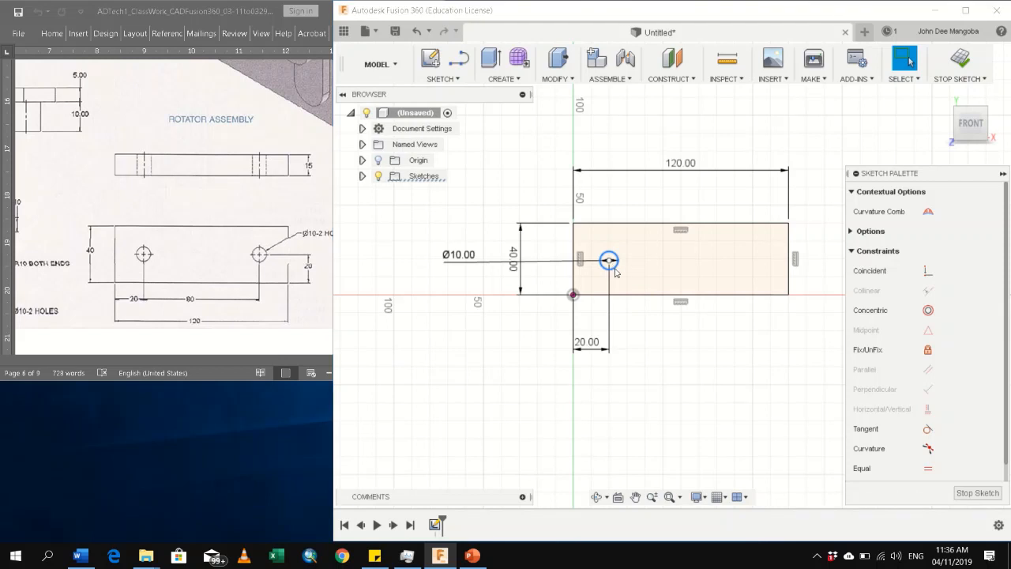
{"action": "key", "text": "m"}
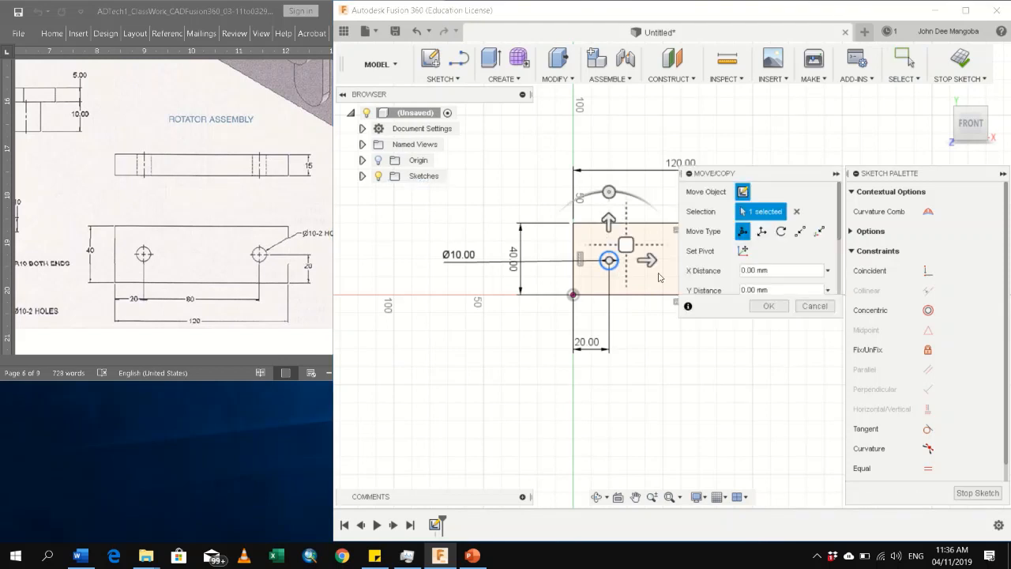
{"action": "left_click_drag", "start_coordinate": [648, 261], "coordinate": [677, 263]}
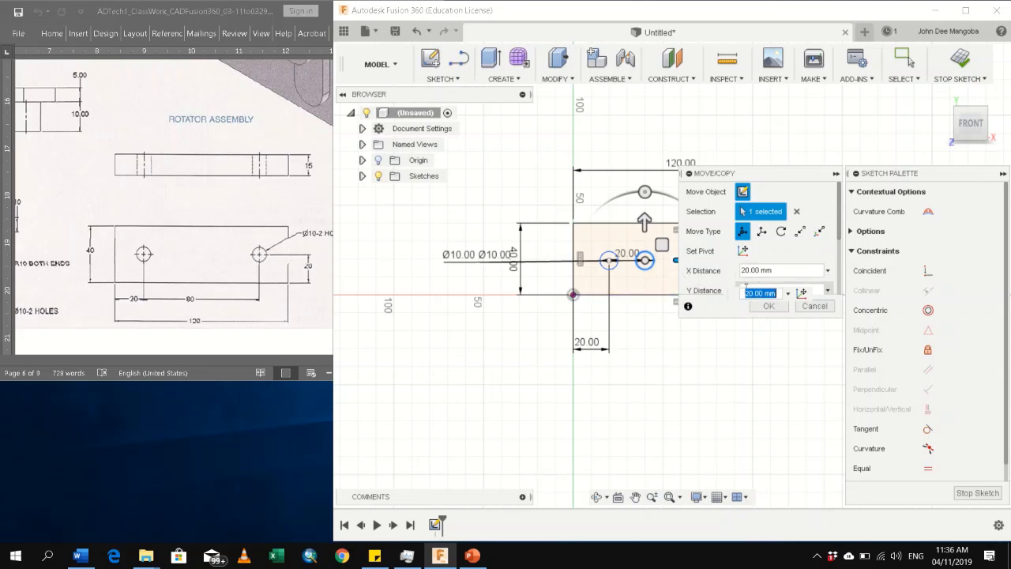
{"action": "left_click_drag", "start_coordinate": [778, 173], "coordinate": [849, 244]}
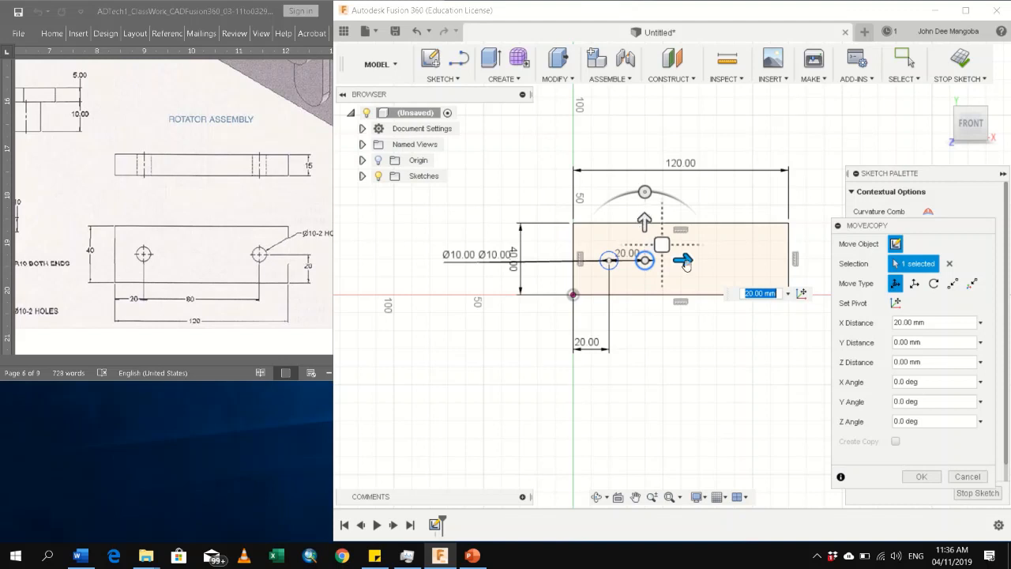
{"action": "left_click_drag", "start_coordinate": [644, 260], "coordinate": [737, 260]}
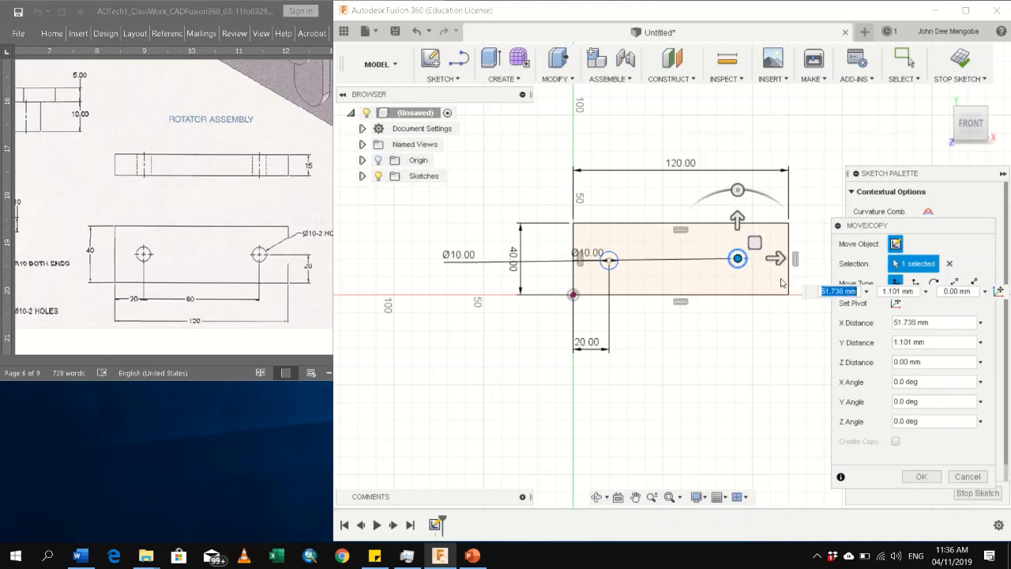
{"action": "key", "text": "Escape"}
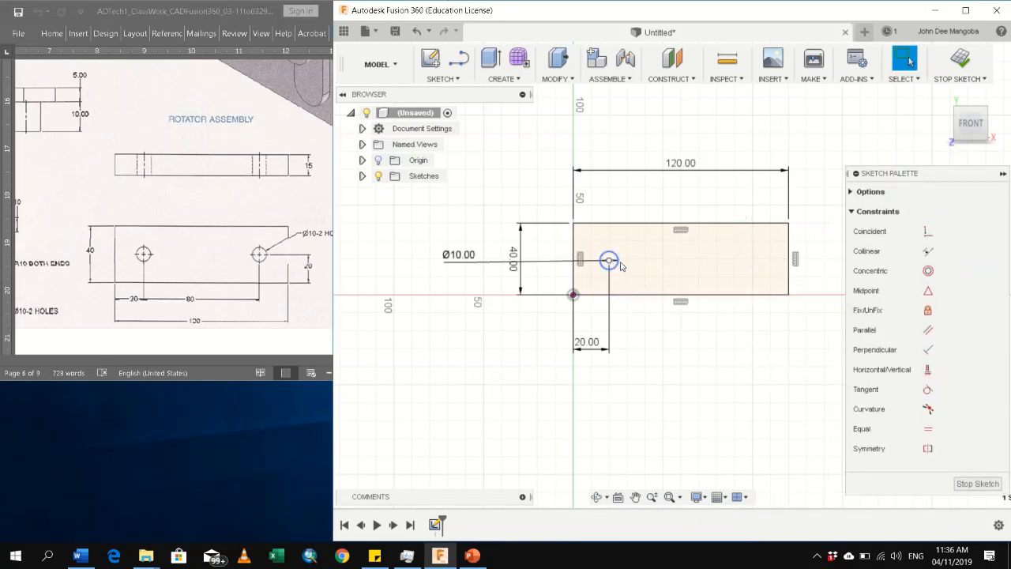
Copy the 10 mm circle to about 62 mm right of the original inside the rectangle and delete the copy's diameter dimension
{"action": "key", "text": "m"}
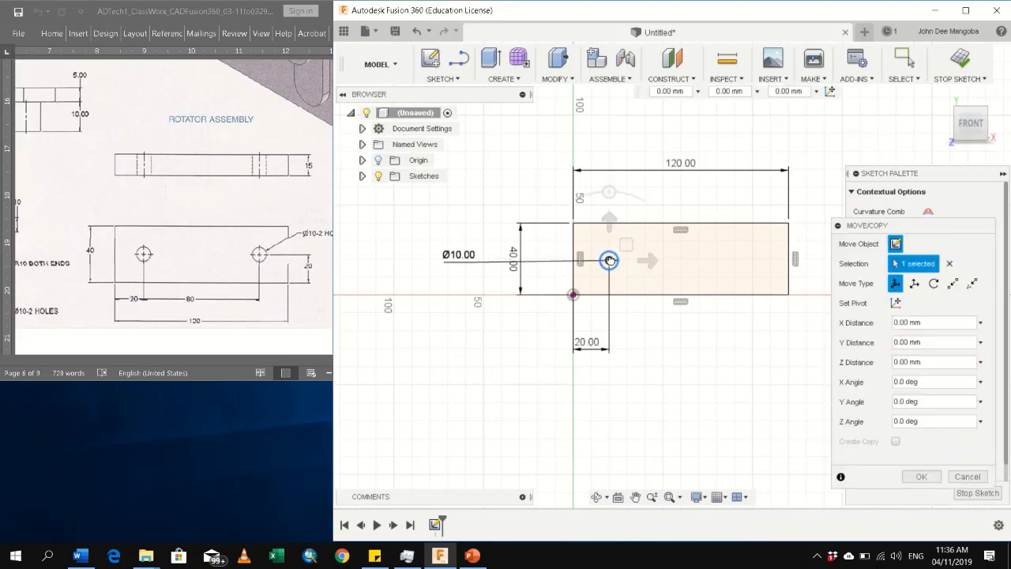
{"action": "left_click_drag", "start_coordinate": [609, 261], "coordinate": [719, 262]}
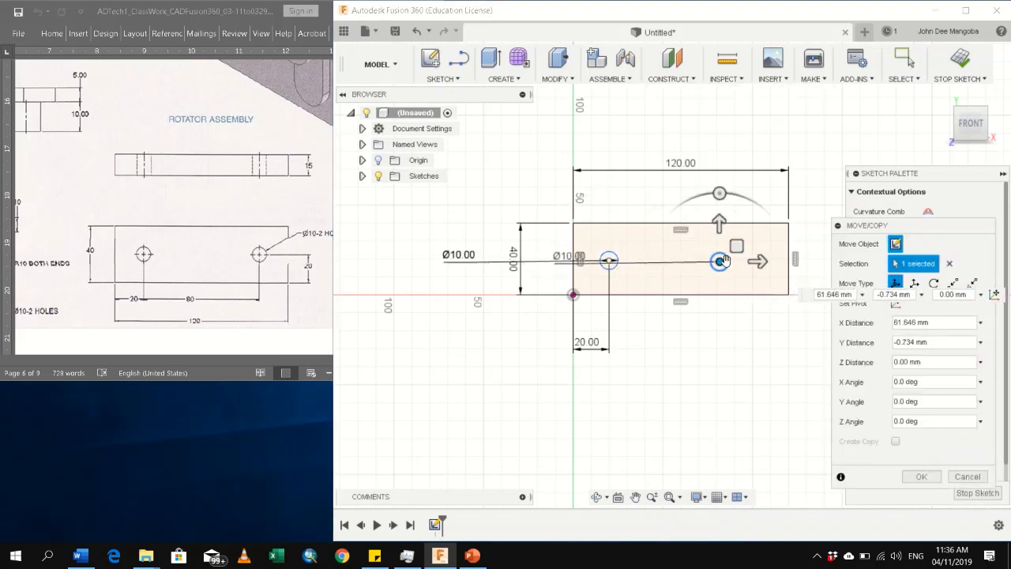
{"action": "left_click", "coordinate": [925, 482]}
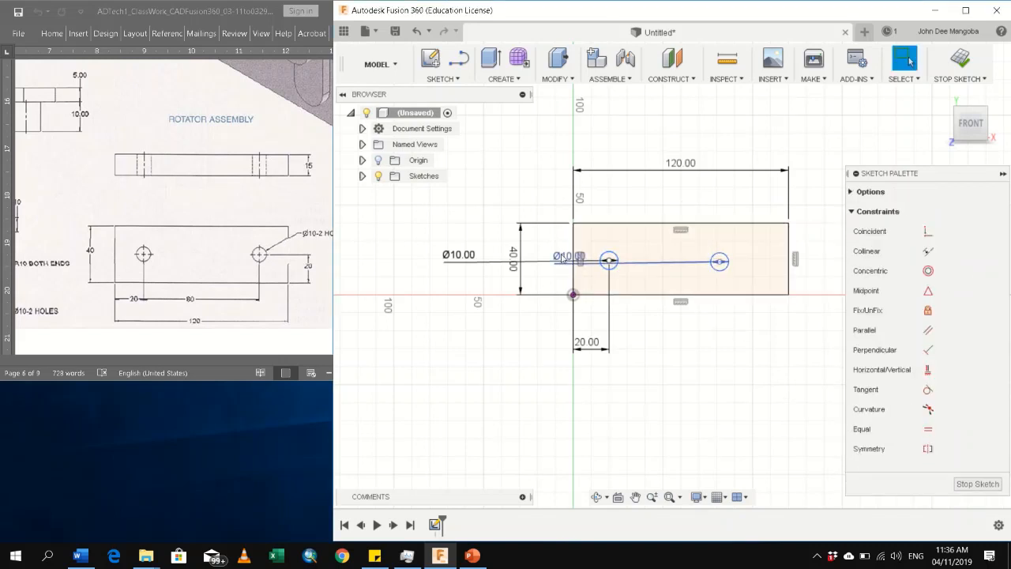
{"action": "left_click_drag", "start_coordinate": [562, 255], "coordinate": [765, 139]}
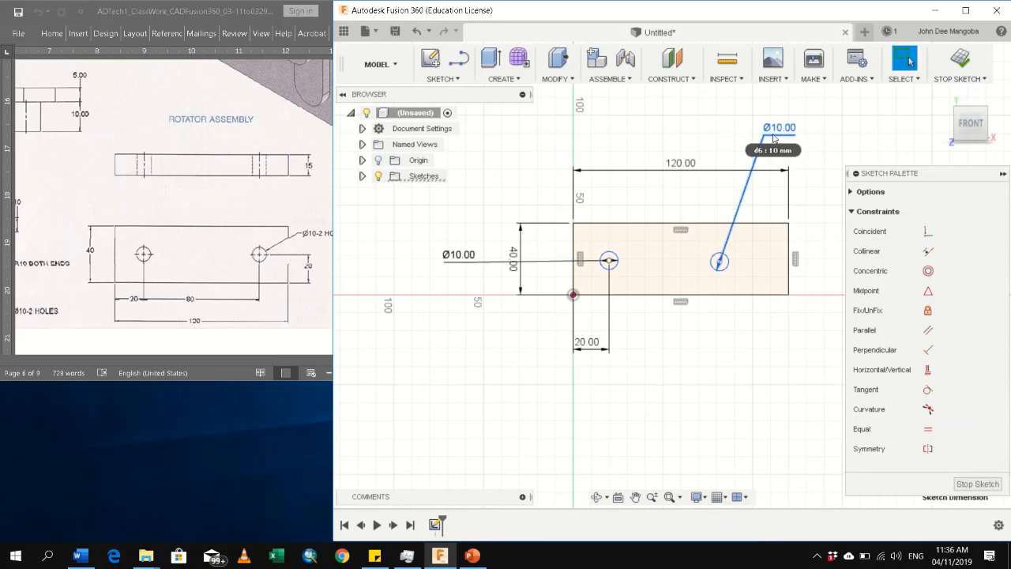
{"action": "key", "text": "Delete"}
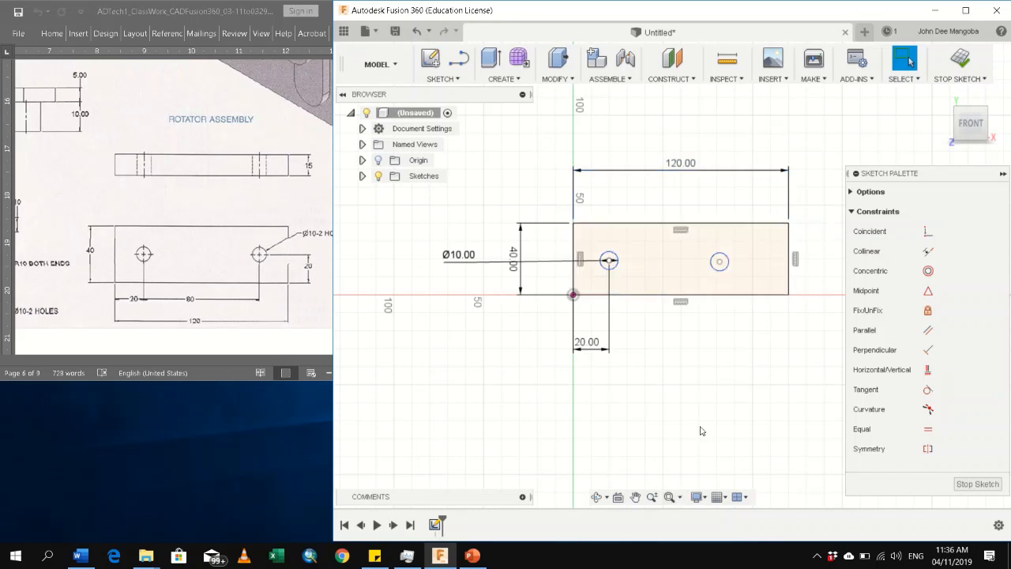
Place the left circle's diameter dimension above and left of the rectangle and delete the duplicate circle stacked on it
{"action": "mouse_move", "coordinate": [464, 255]}
{"action": "left_mouse_down"}
{"action": "mouse_move", "coordinate": [484, 207]}
{"action": "mouse_move", "coordinate": [479, 165]}
{"action": "left_mouse_up"}
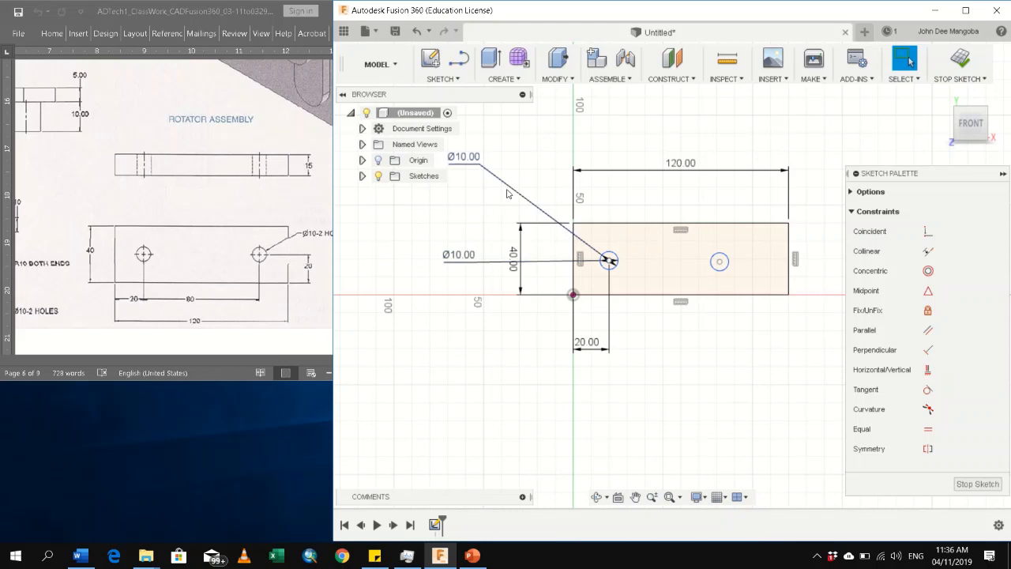
{"action": "left_click", "coordinate": [612, 259]}
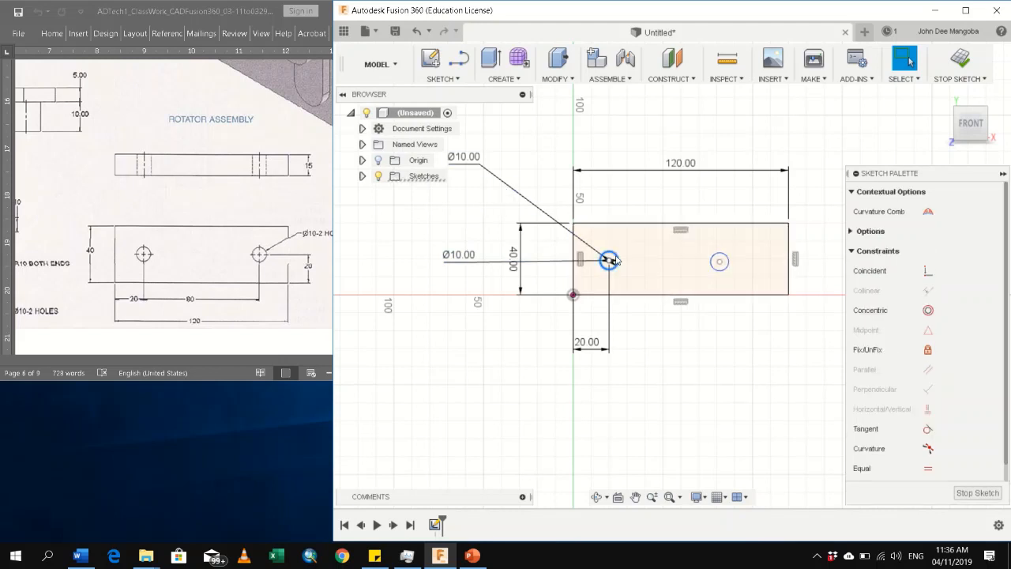
{"action": "key", "text": "Escape"}
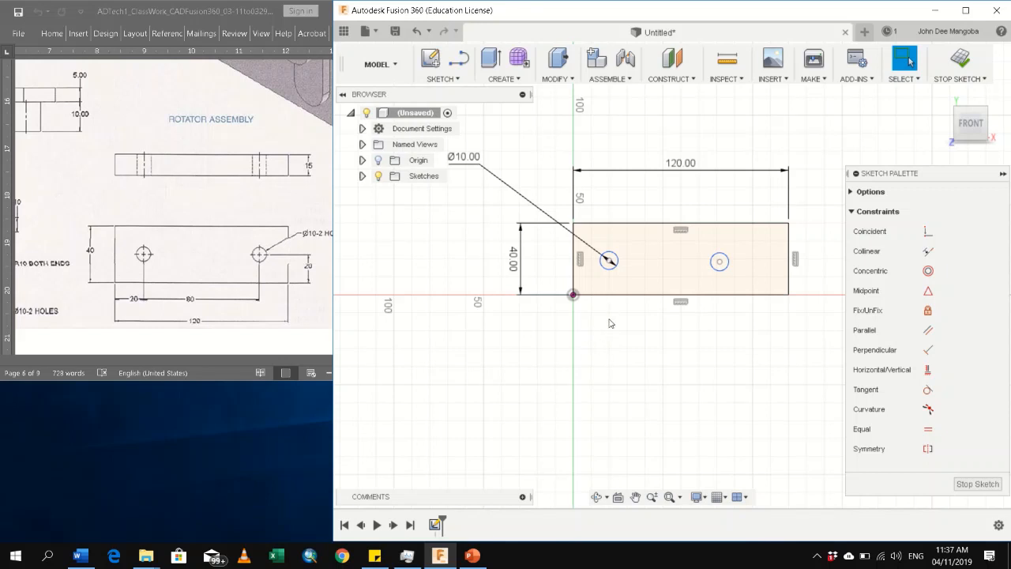
Add a 20 mm horizontal dimension between the sketch origin and the left circle's centre, placed below the rectangle
{"action": "left_click", "coordinate": [609, 260]}
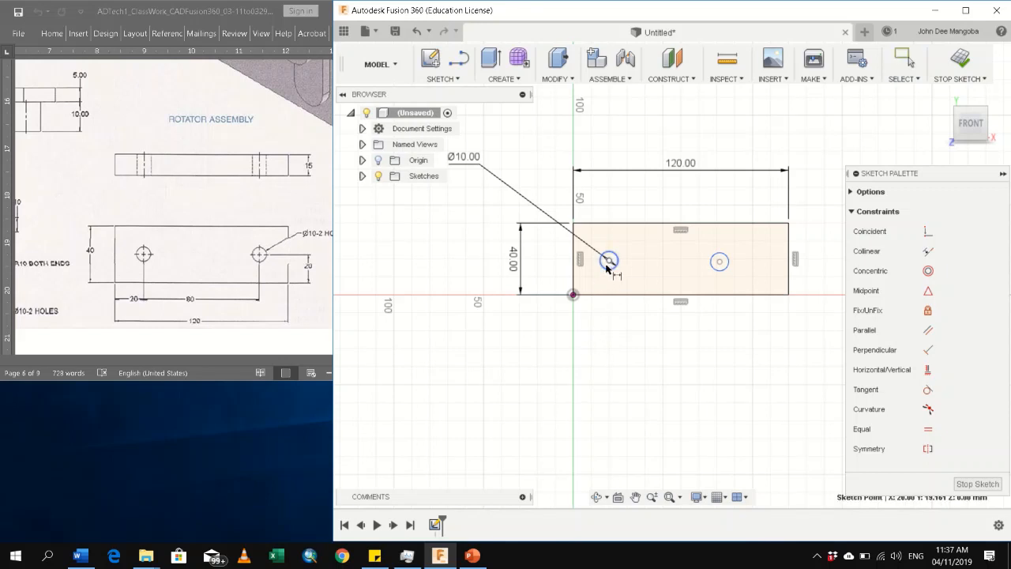
{"action": "left_click", "coordinate": [573, 294]}
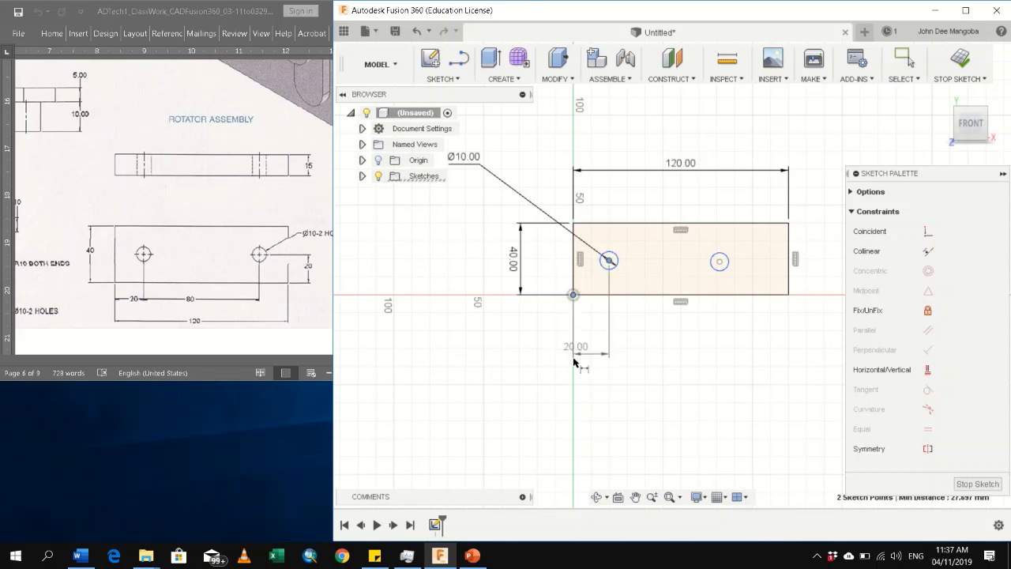
{"action": "left_click", "coordinate": [574, 360]}
{"action": "key", "text": "Return"}
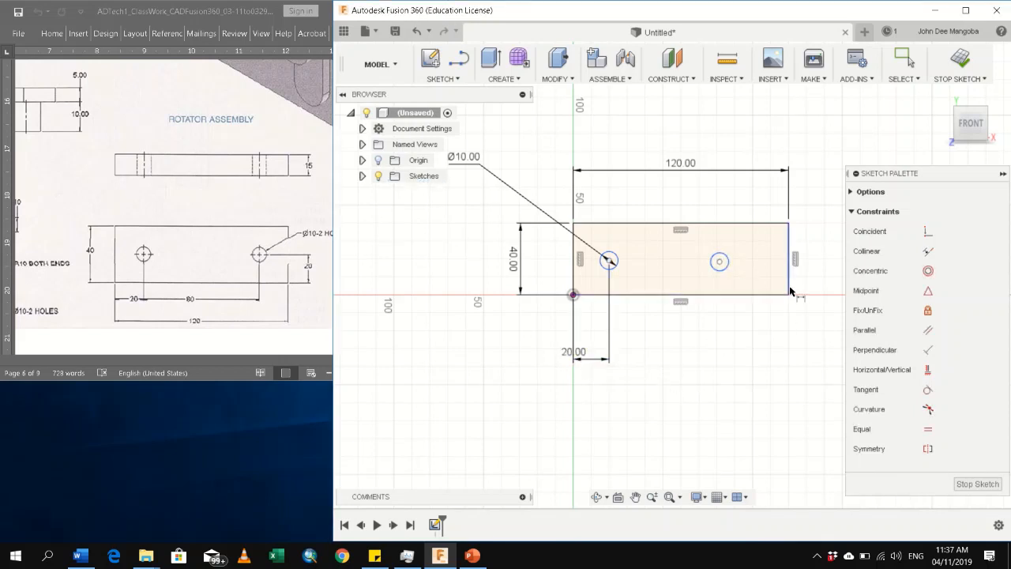
{"action": "key", "text": "Escape"}
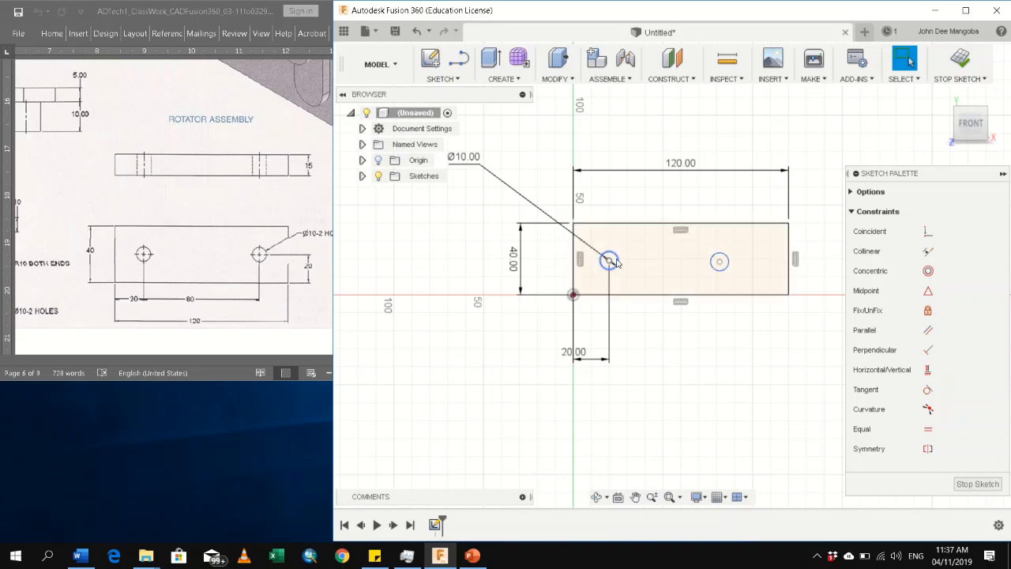
Apply an Equal constraint between the left and right circles
{"action": "left_click", "coordinate": [617, 261]}
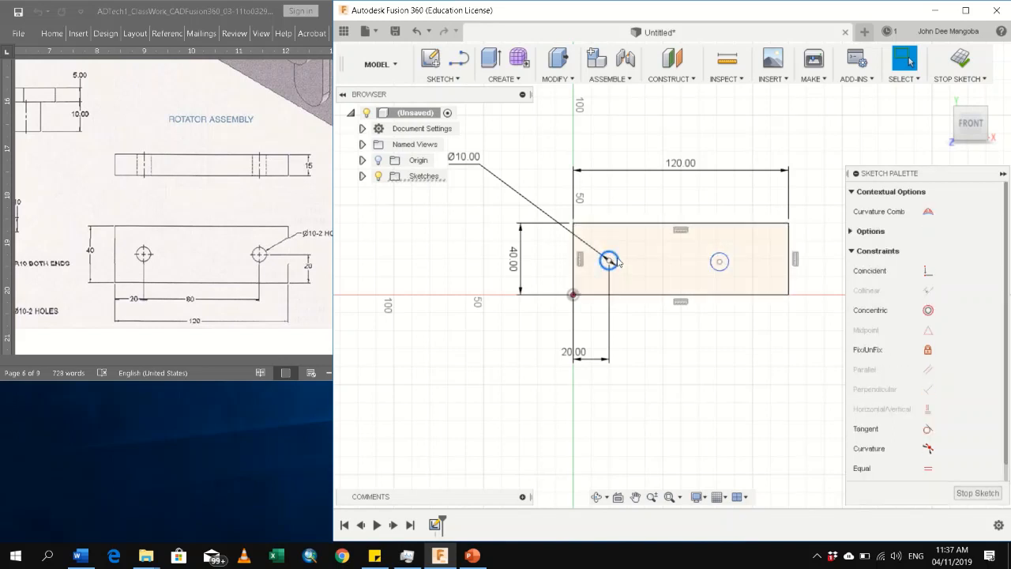
{"action": "left_click", "coordinate": [718, 262]}
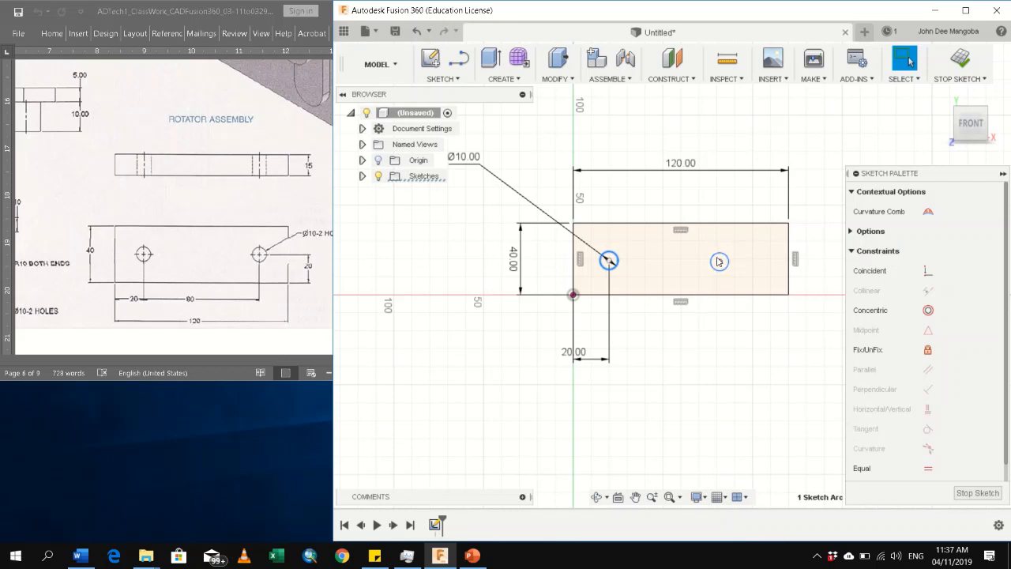
{"action": "left_click", "coordinate": [697, 342]}
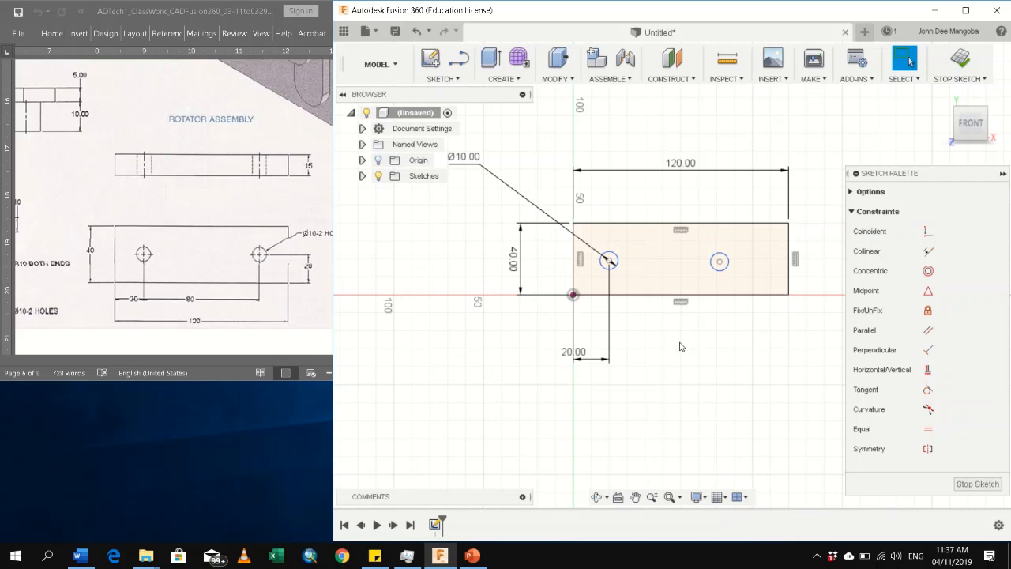
{"action": "left_click", "coordinate": [728, 262]}
{"action": "left_click", "coordinate": [752, 332]}
{"action": "left_click", "coordinate": [722, 270]}
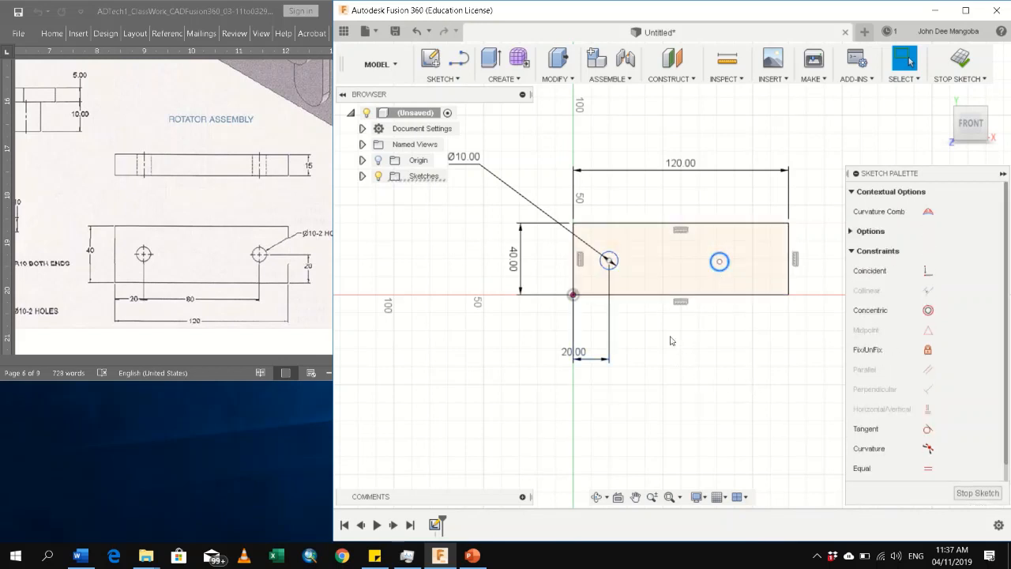
{"action": "left_click", "coordinate": [609, 263]}
{"action": "left_click", "coordinate": [724, 267], "text": "shift"}
{"action": "left_click", "coordinate": [929, 469]}
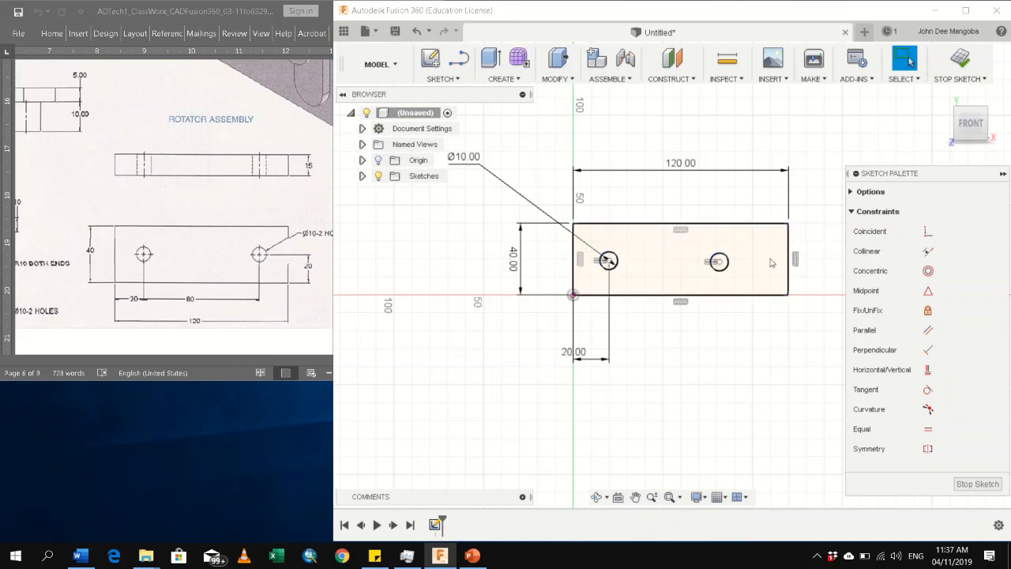
Dimension the horizontal distance from the right circle's centre to the rectangle's lower-right corner as 20 mm
{"action": "key", "text": "d"}
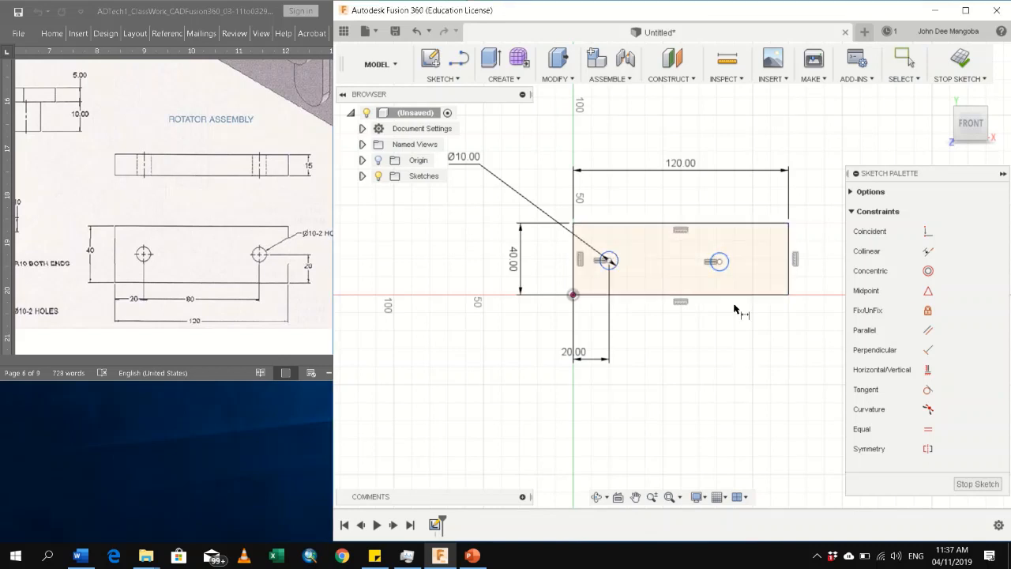
{"action": "left_click", "coordinate": [788, 296]}
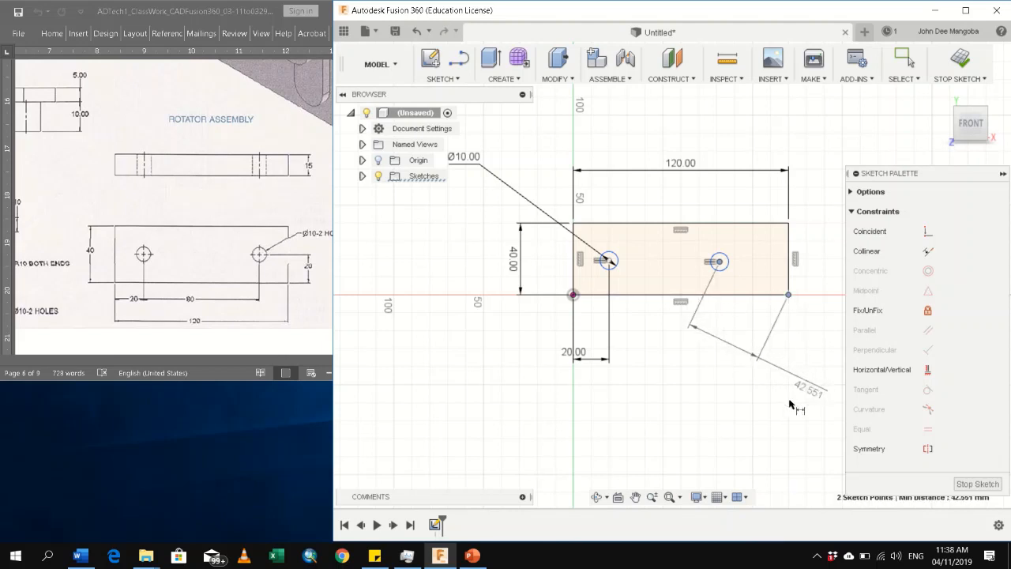
{"action": "left_click", "coordinate": [767, 359]}
{"action": "type", "text": "20"}
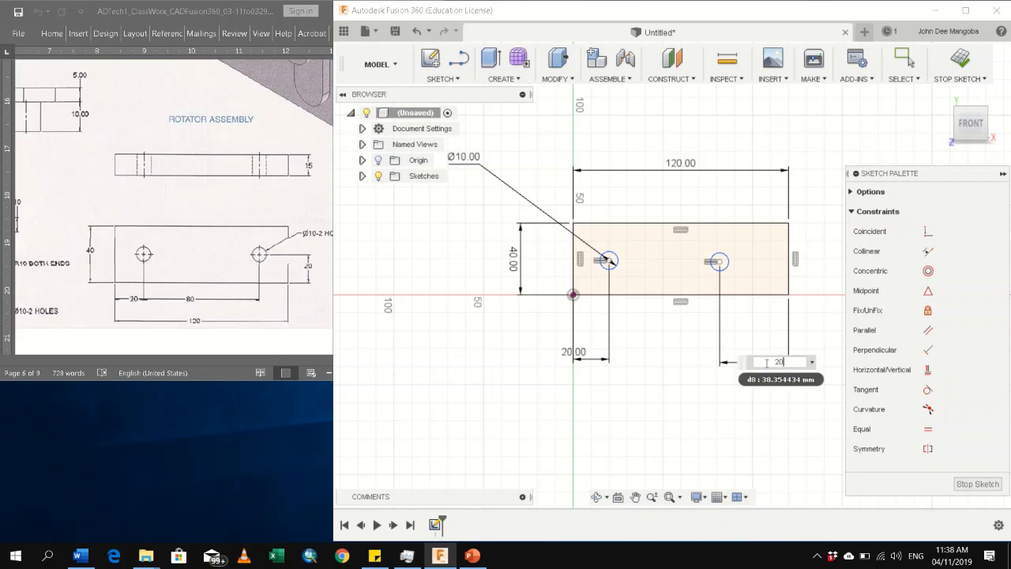
{"action": "key", "text": "Return"}
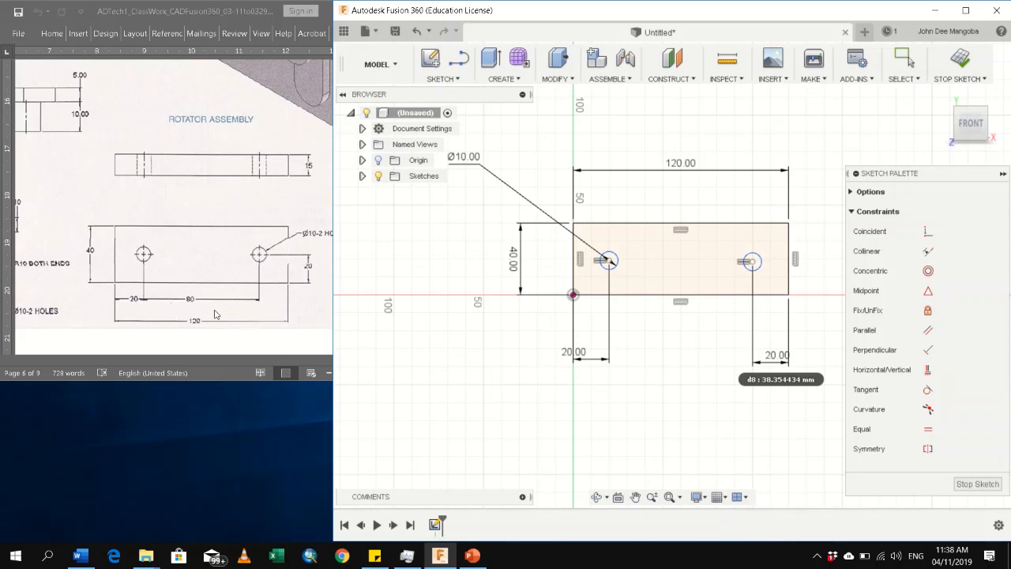
Try to add a horizontal dimension between the centres of the two circles
{"action": "left_click", "coordinate": [609, 262]}
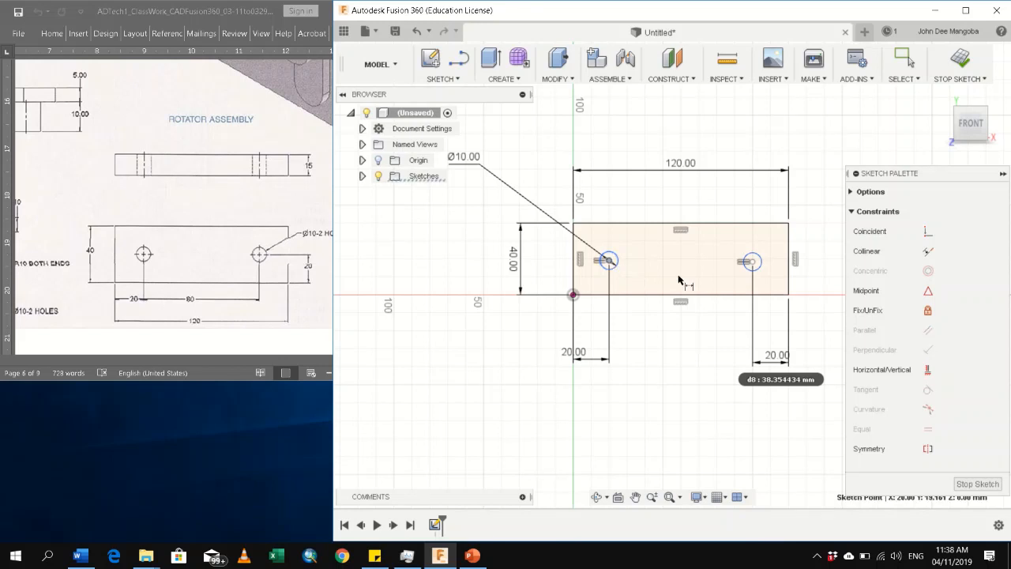
{"action": "left_click", "coordinate": [754, 266]}
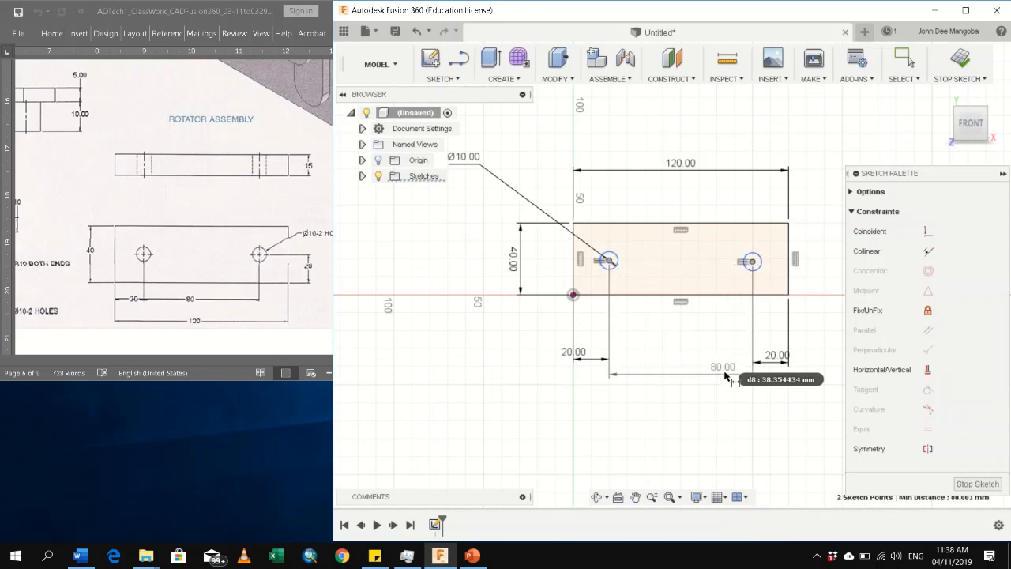
{"action": "left_click", "coordinate": [725, 369]}
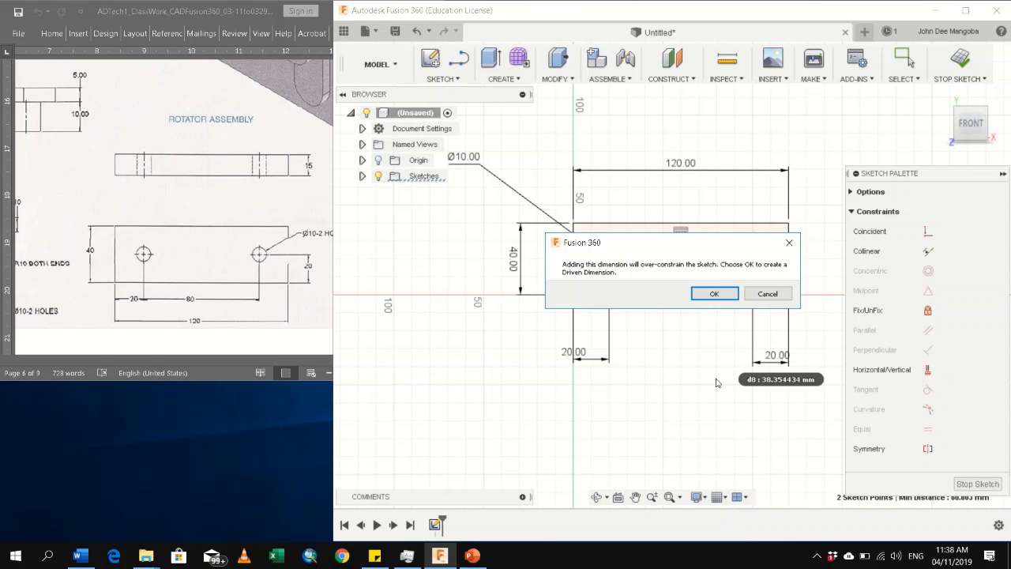
{"action": "left_click", "coordinate": [767, 294]}
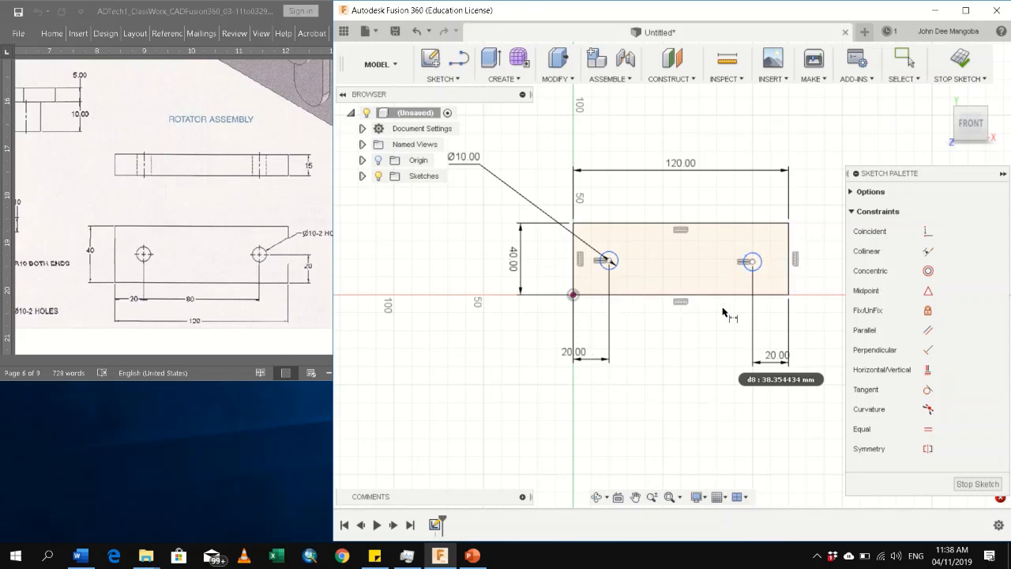
Dimension the vertical distance between the right circle's centre and the rectangle's lower-right corner as 20 mm
{"action": "left_click", "coordinate": [752, 262]}
{"action": "left_click", "coordinate": [788, 296]}
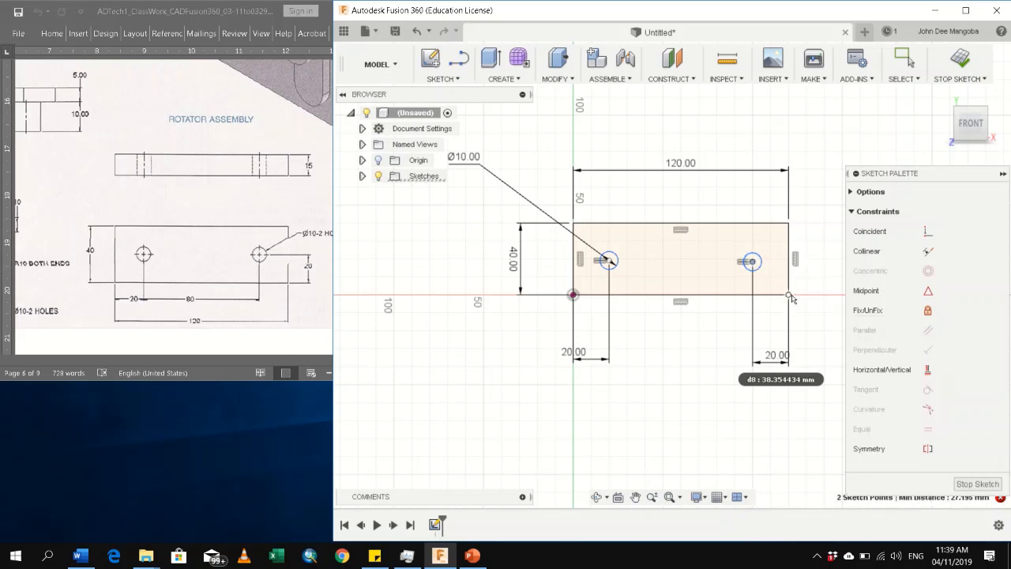
{"action": "left_click", "coordinate": [829, 282]}
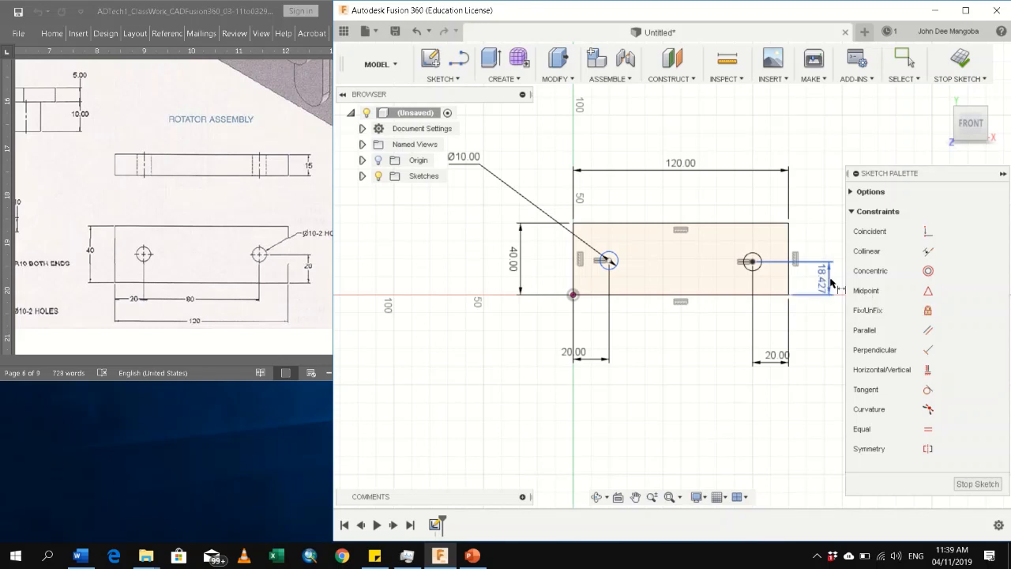
{"action": "key", "text": "Escape"}
{"action": "double_click", "coordinate": [821, 287]}
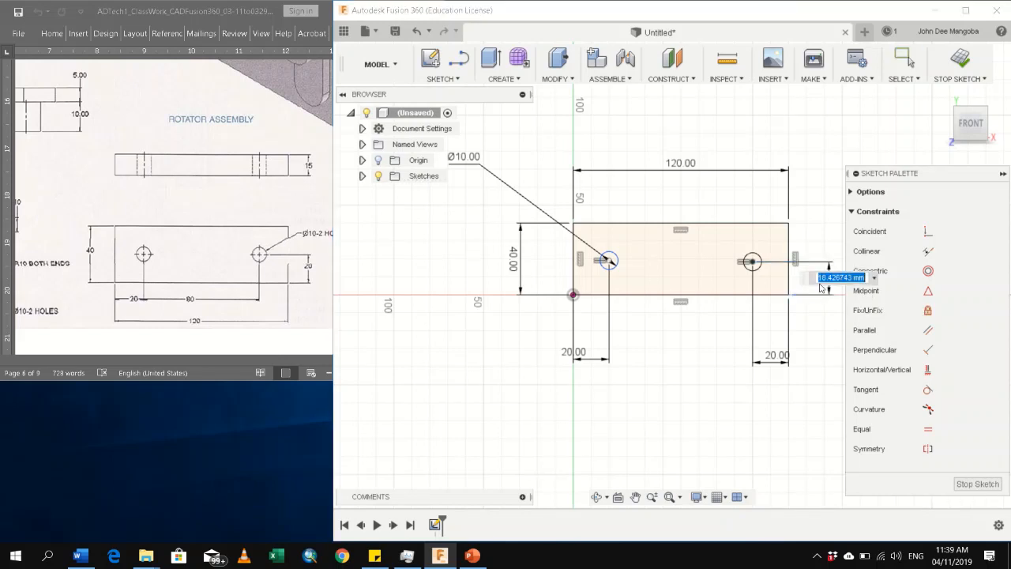
{"action": "key", "text": "Escape"}
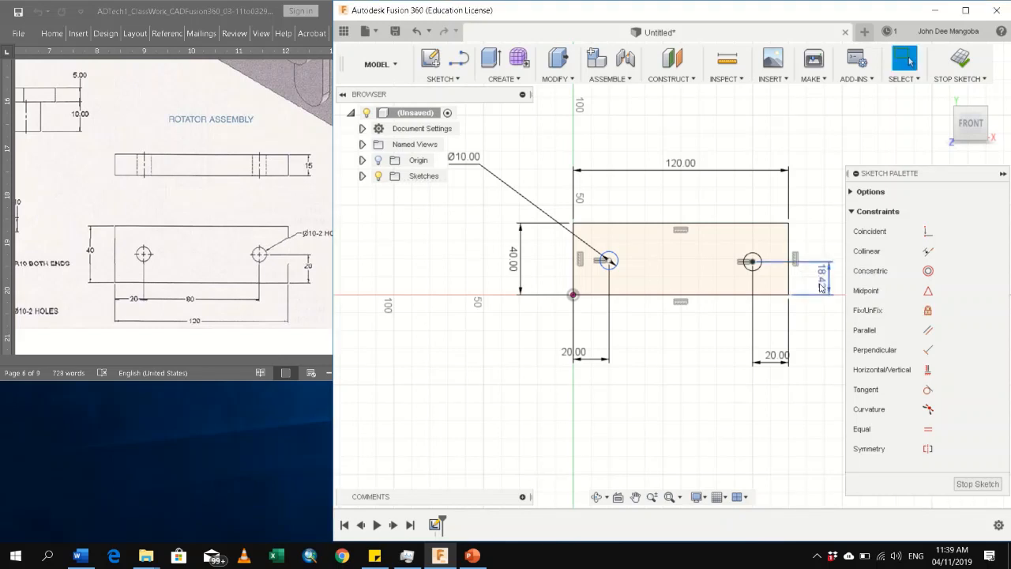
{"action": "double_click", "coordinate": [821, 287]}
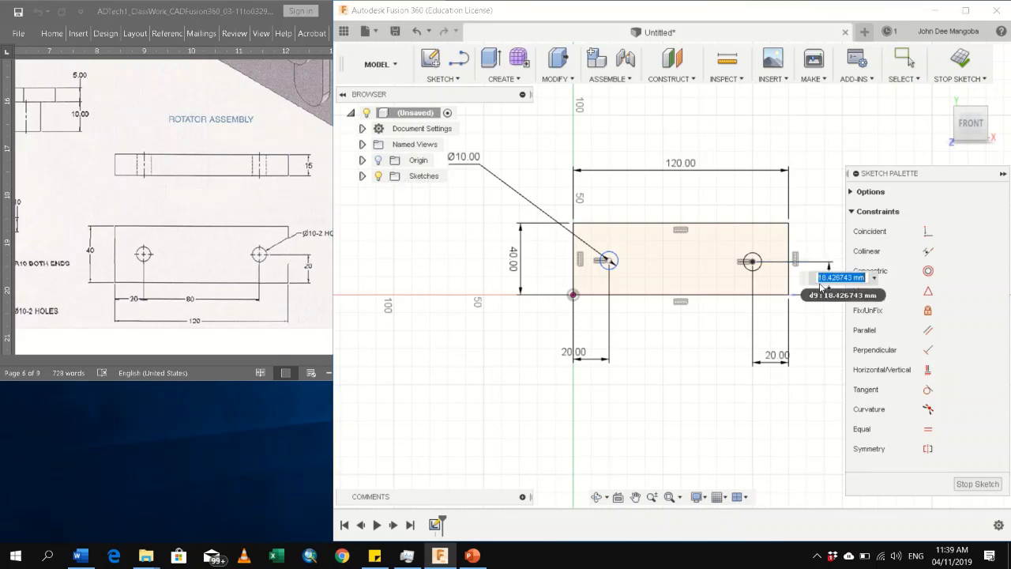
{"action": "key", "text": "Num_Lock"}
{"action": "type", "text": "20"}
{"action": "key", "text": "Return"}
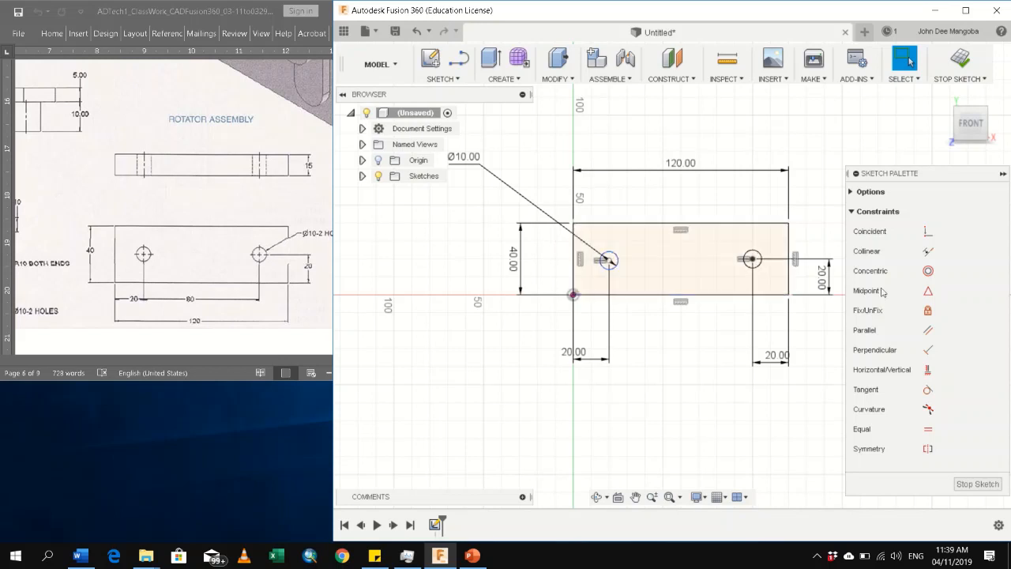
Apply a Horizontal/Vertical constraint between the centres of the left and right circles
{"action": "left_click", "coordinate": [928, 369]}
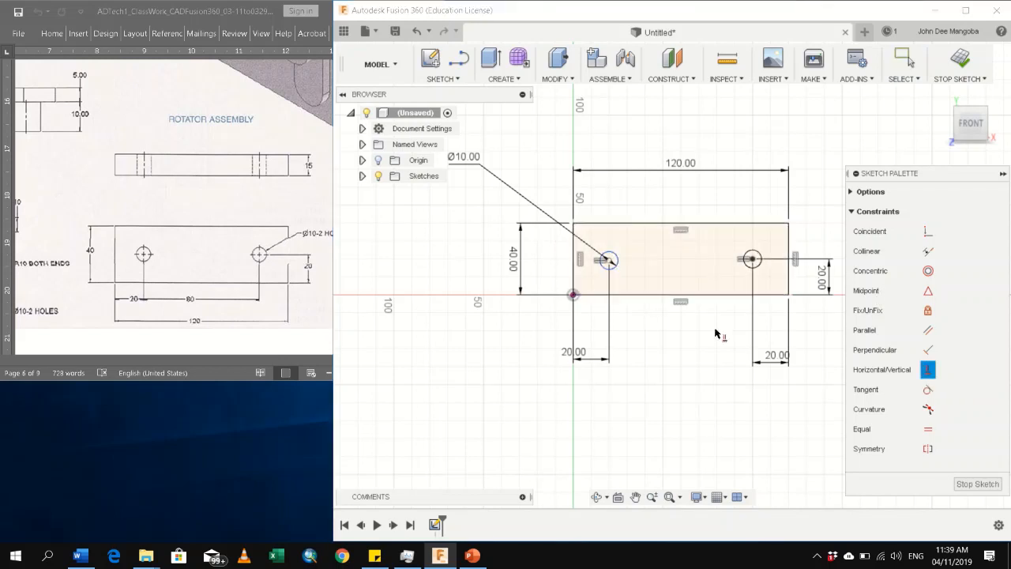
{"action": "left_click", "coordinate": [752, 259]}
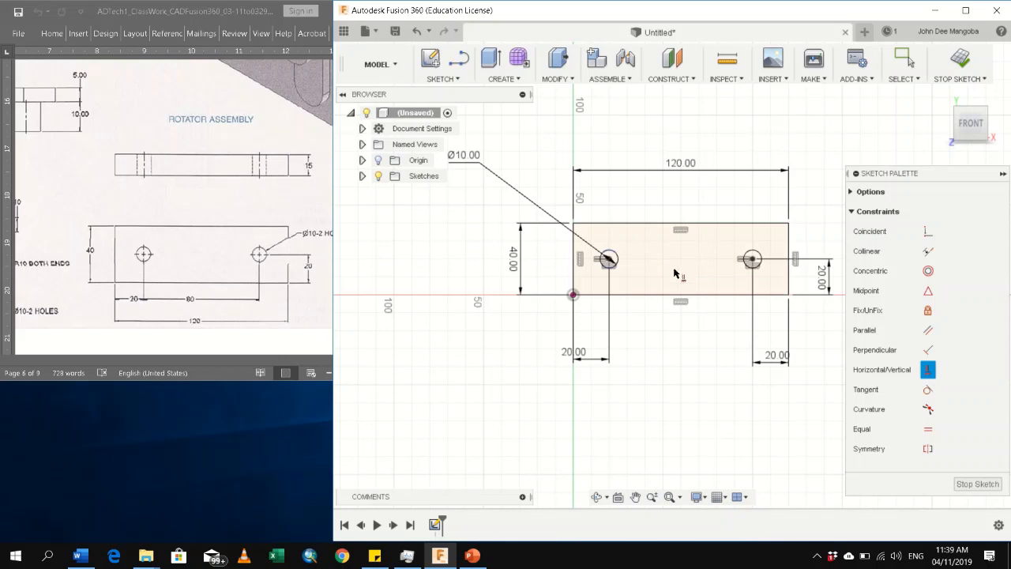
{"action": "key", "text": "Escape"}
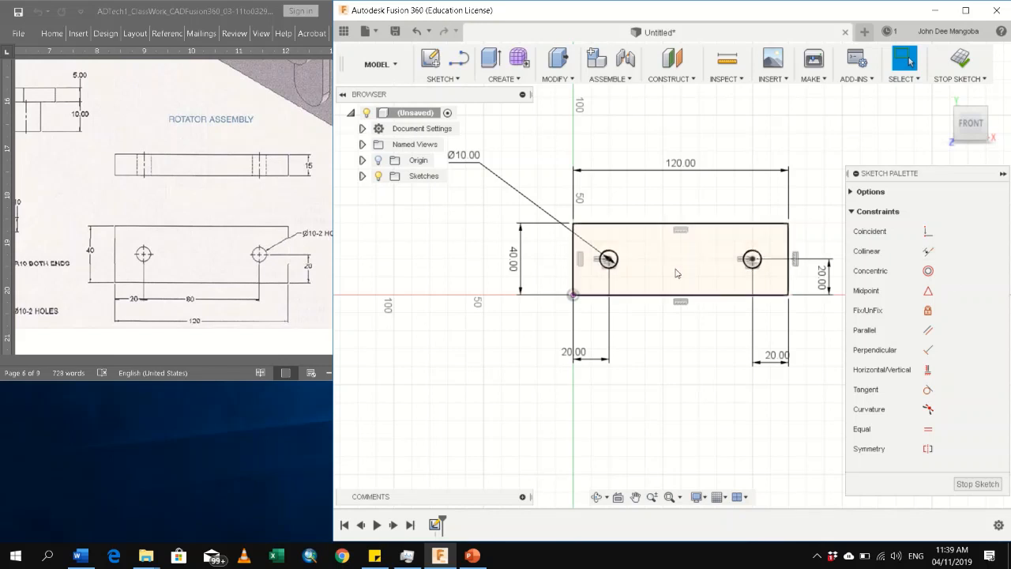
Extrude the rectangular plate profile surrounding the two holes 15 mm as a new body
{"action": "left_click", "coordinate": [728, 255]}
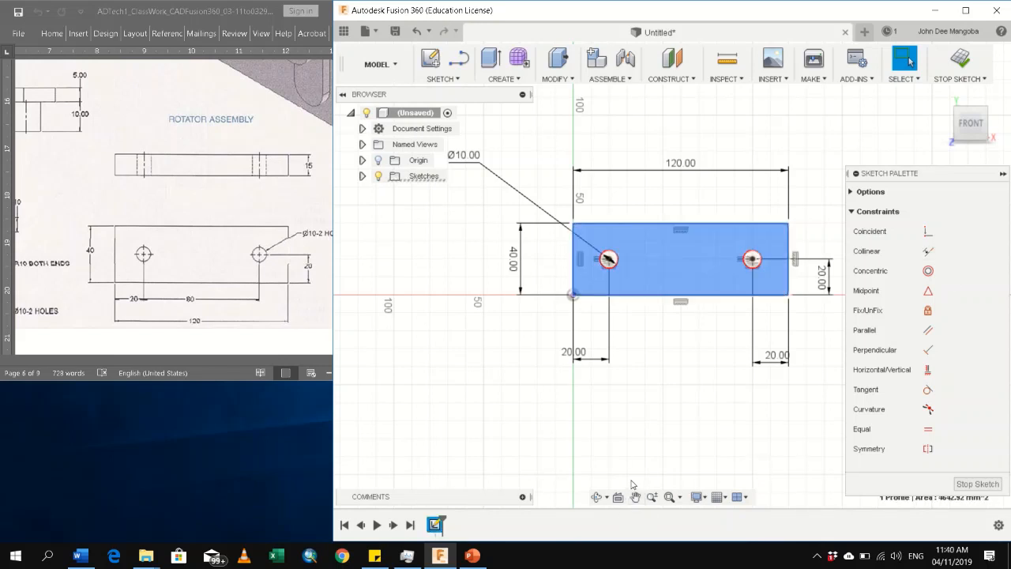
{"action": "key", "text": "e"}
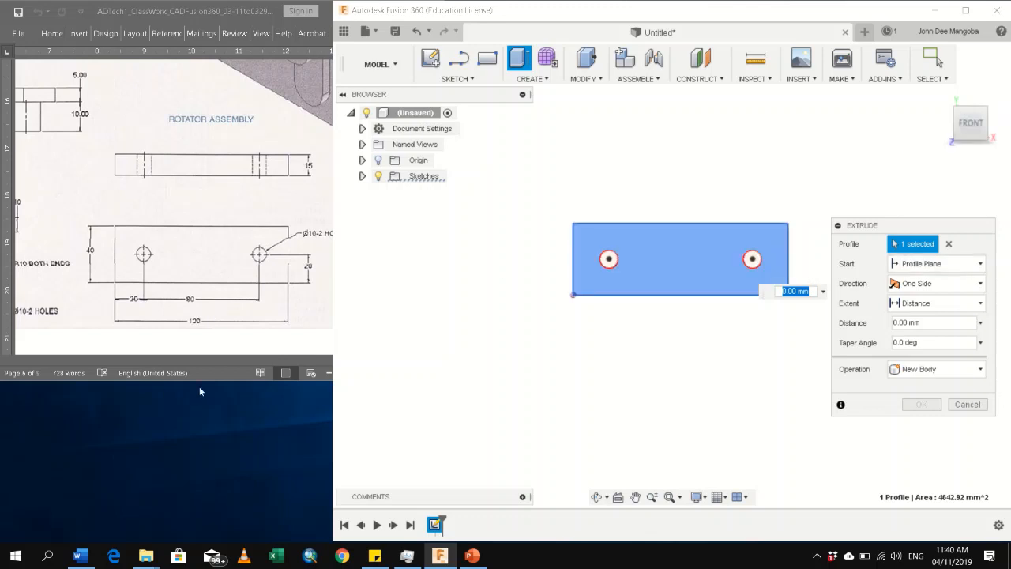
{"action": "left_click", "coordinate": [216, 373]}
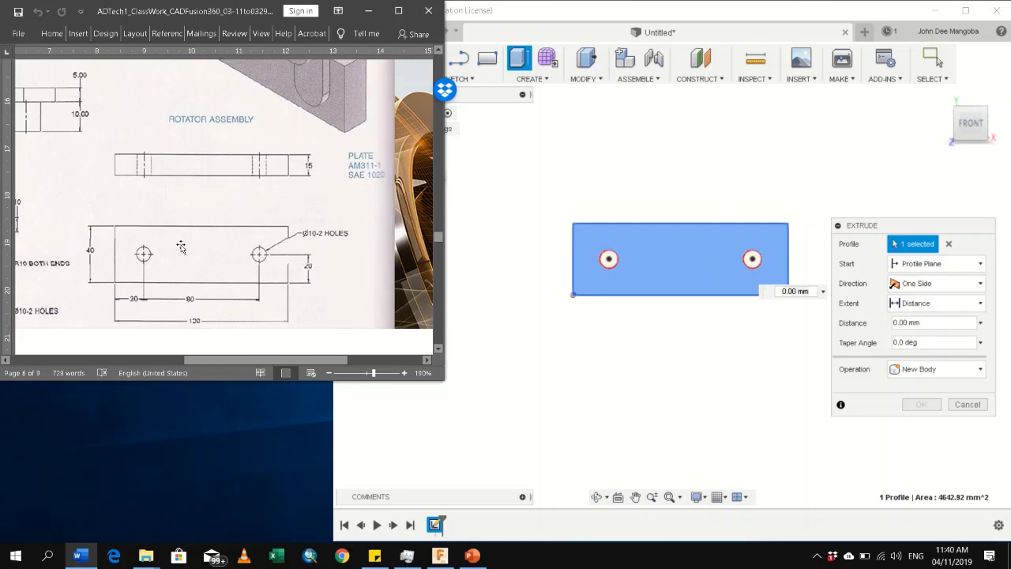
{"action": "left_click", "coordinate": [811, 263]}
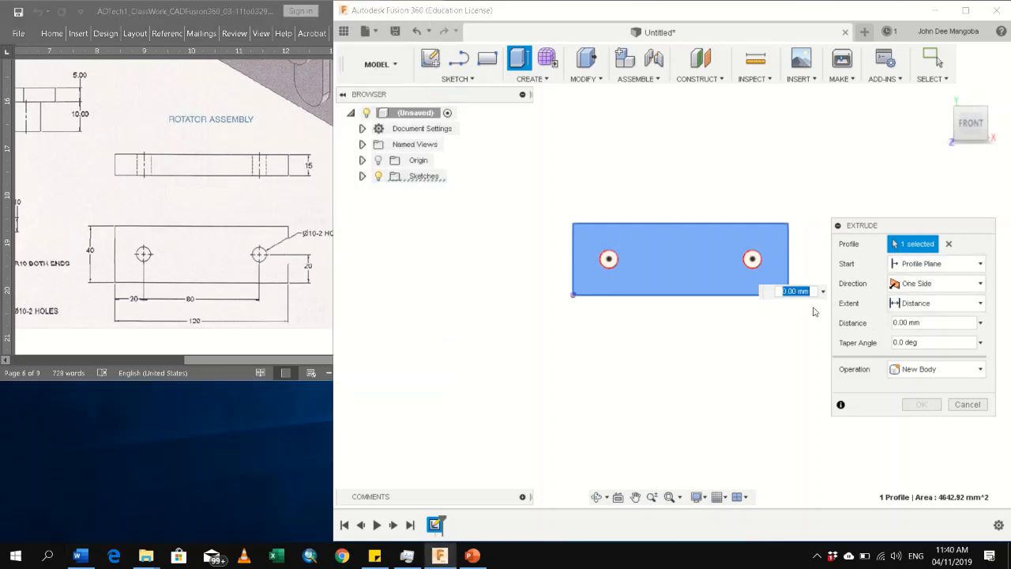
{"action": "type", "text": "15"}
{"action": "key", "text": "Return"}
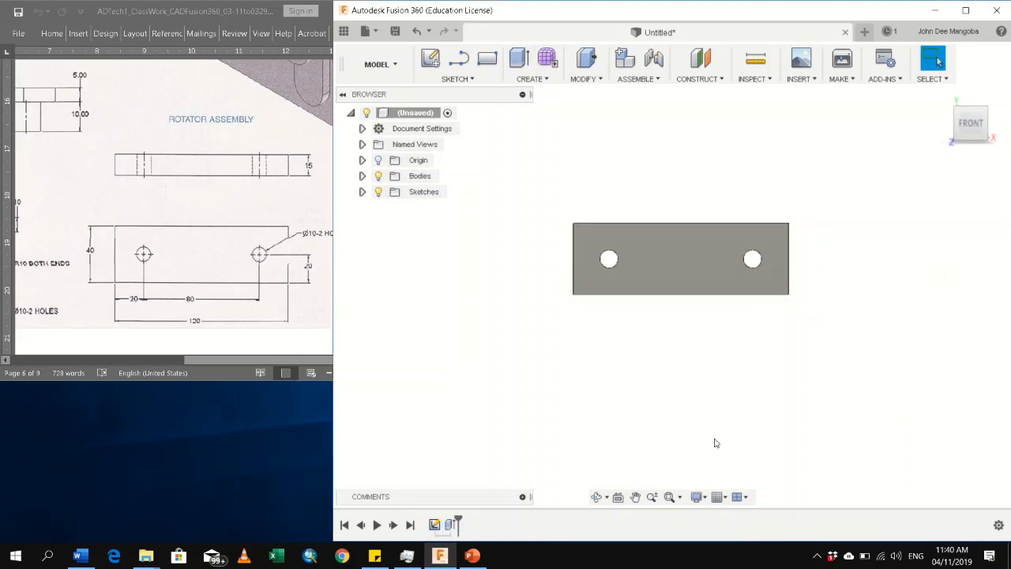
{"action": "left_click", "coordinate": [596, 497]}
{"action": "left_click_drag", "start_coordinate": [921, 340], "coordinate": [873, 364]}
{"action": "key", "text": "Escape"}
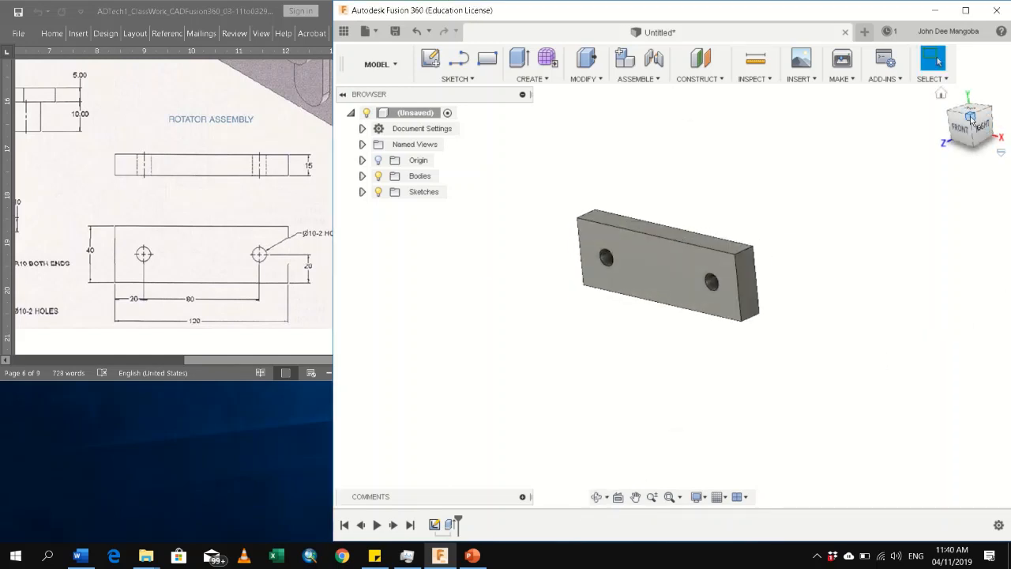
{"action": "left_click", "coordinate": [972, 119]}
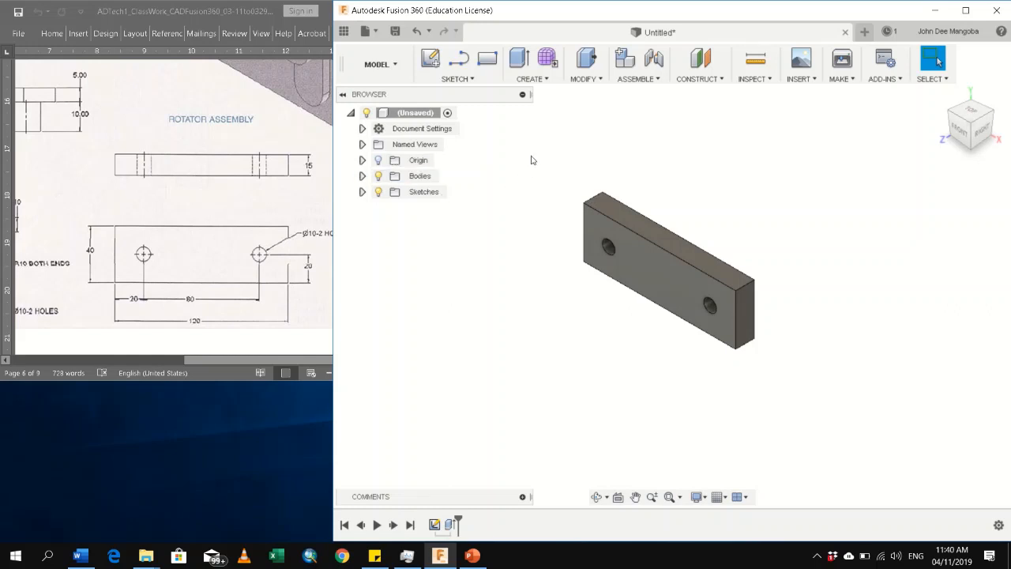
Rename the extruded plate body as Rotator Plate
{"action": "left_click", "coordinate": [361, 175]}
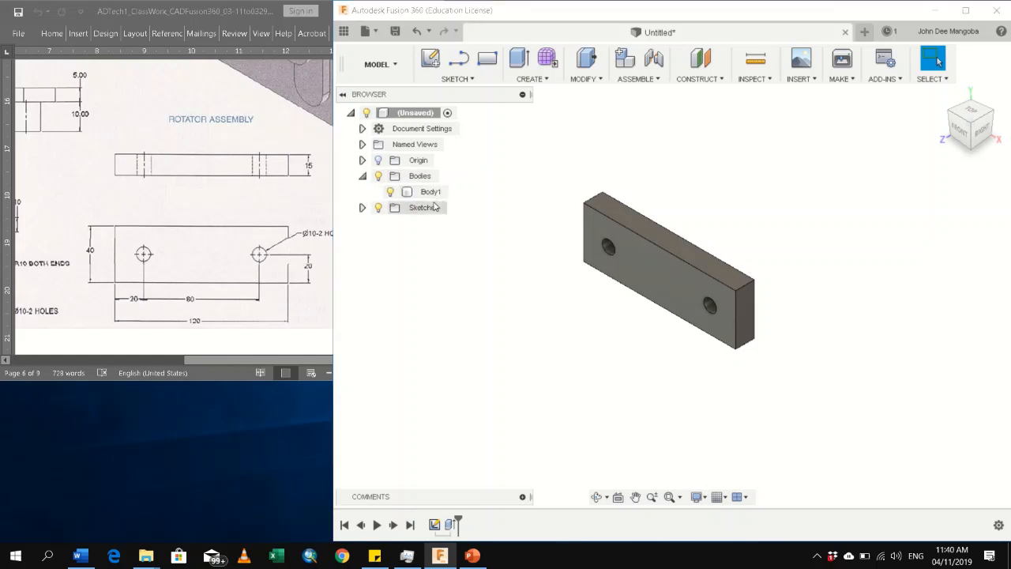
{"action": "left_click", "coordinate": [431, 193]}
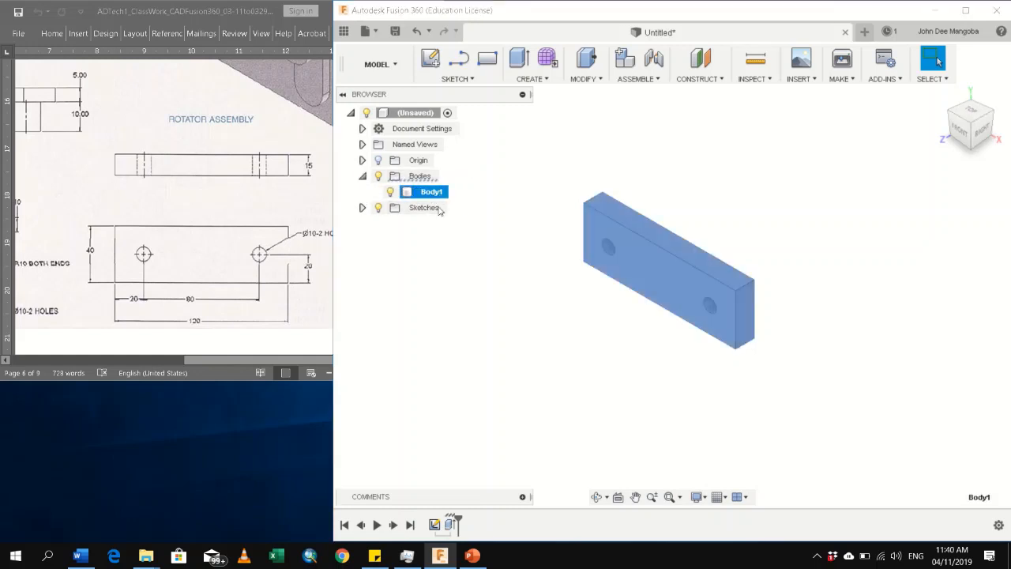
{"action": "left_click", "coordinate": [440, 192]}
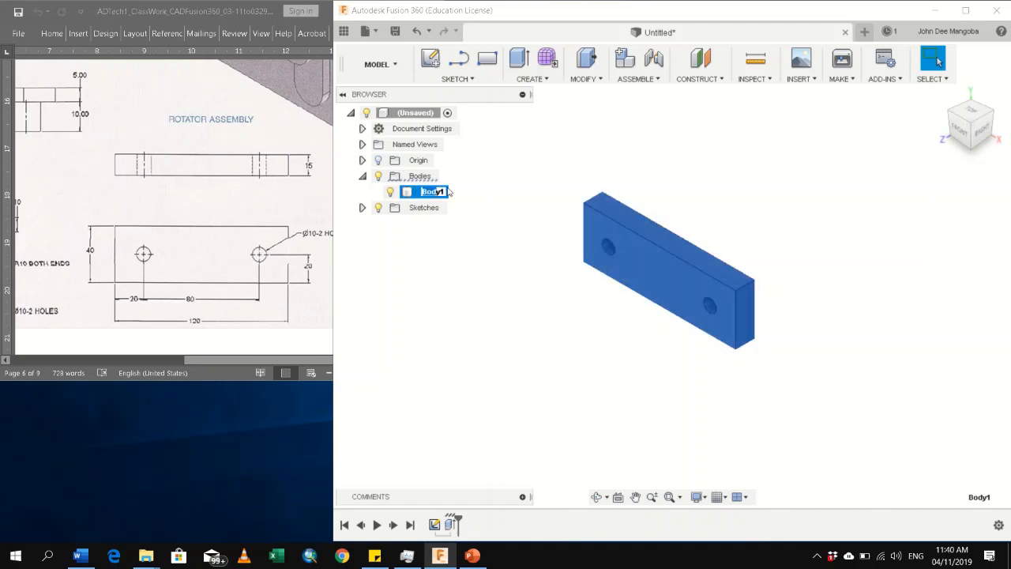
{"action": "left_click", "coordinate": [445, 192]}
{"action": "left_click_drag", "start_coordinate": [445, 192], "coordinate": [421, 194]}
{"action": "type", "text": "R"}
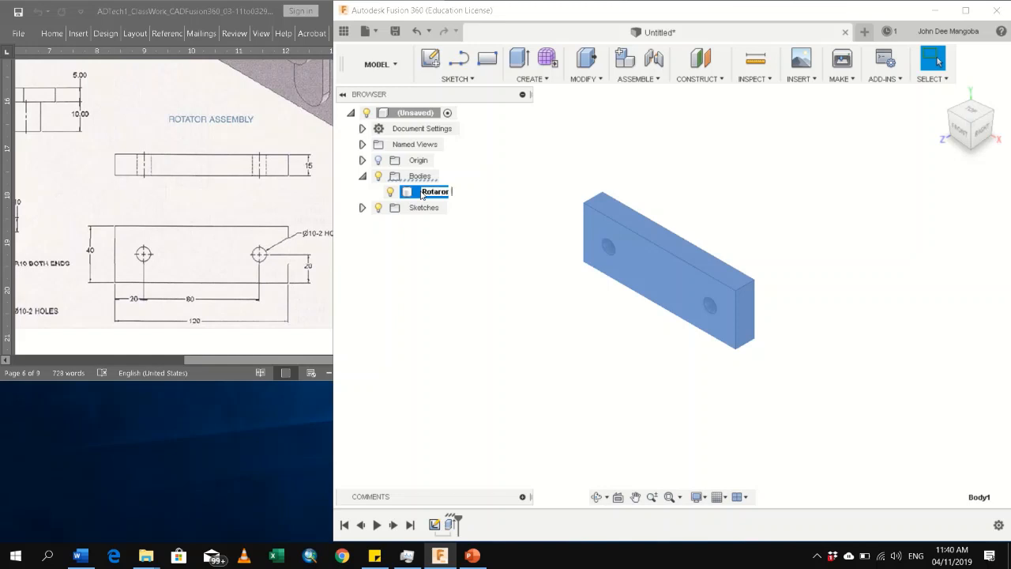
{"action": "type", "text": "otaror"}
{"action": "key", "text": "BackSpace"}
{"action": "key", "text": "Return"}
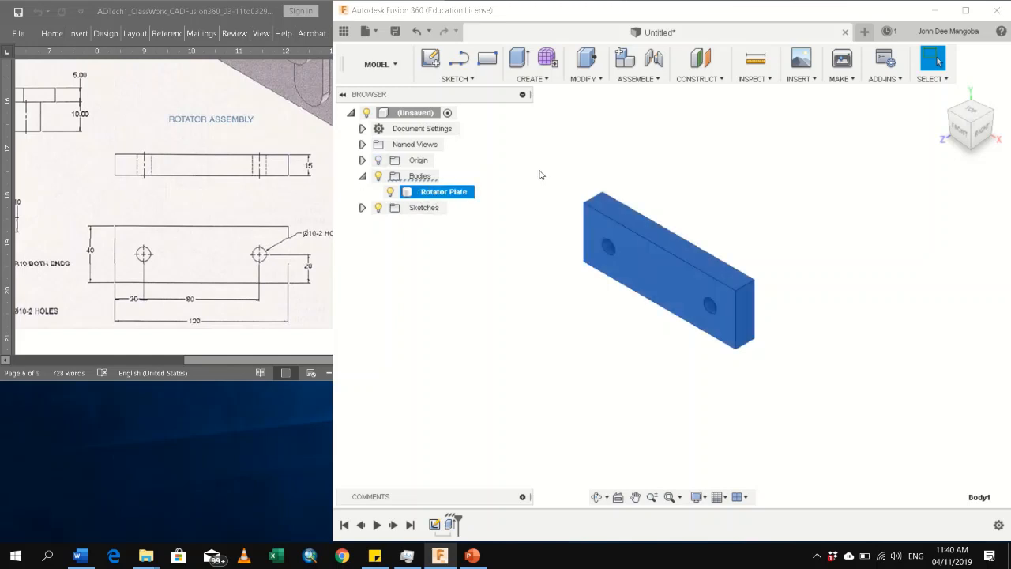
Create a component from the Rotator Plate body
{"action": "right_click", "coordinate": [464, 195]}
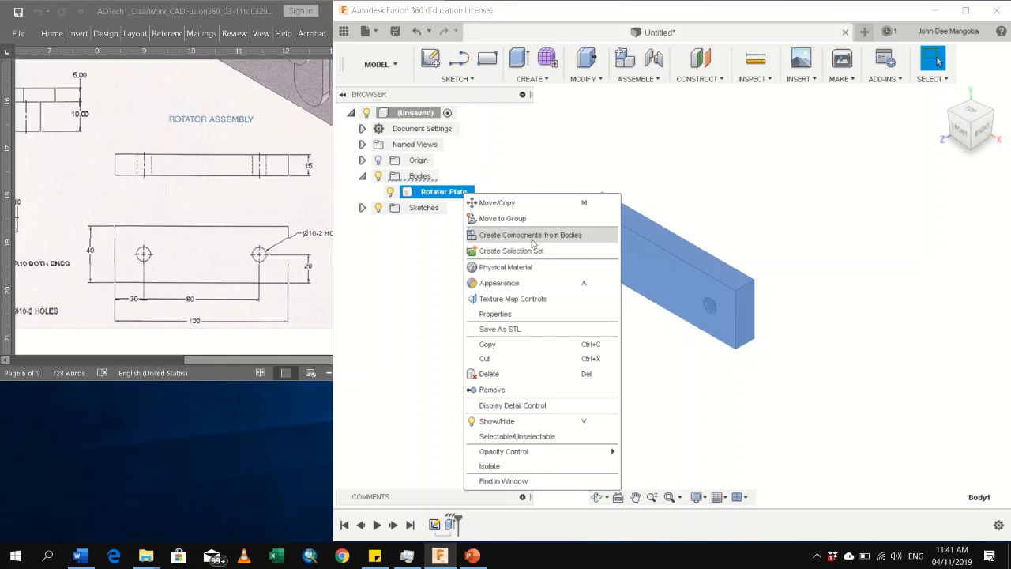
{"action": "right_click", "coordinate": [450, 195]}
{"action": "right_click", "coordinate": [450, 195]}
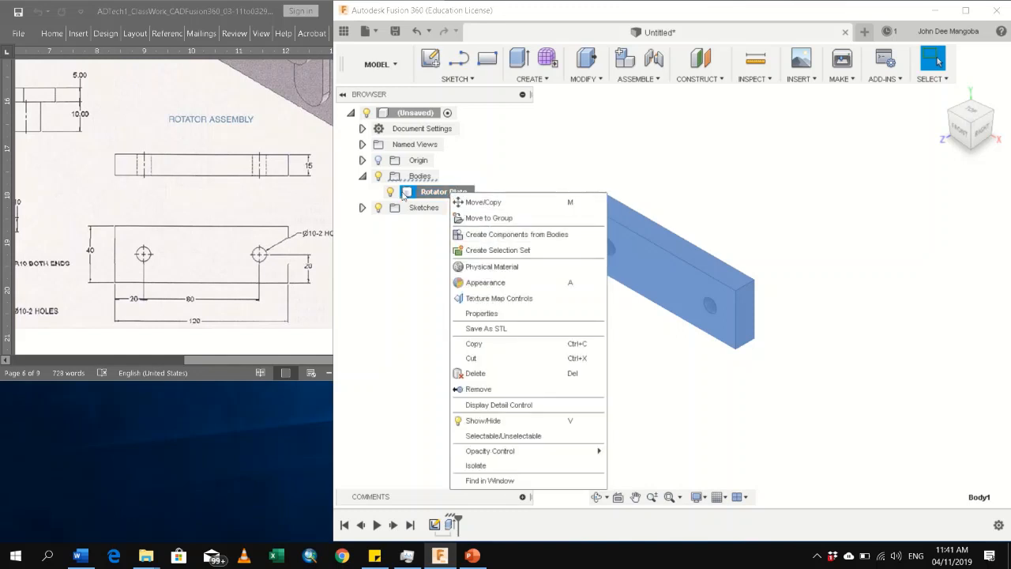
{"action": "left_click", "coordinate": [657, 272]}
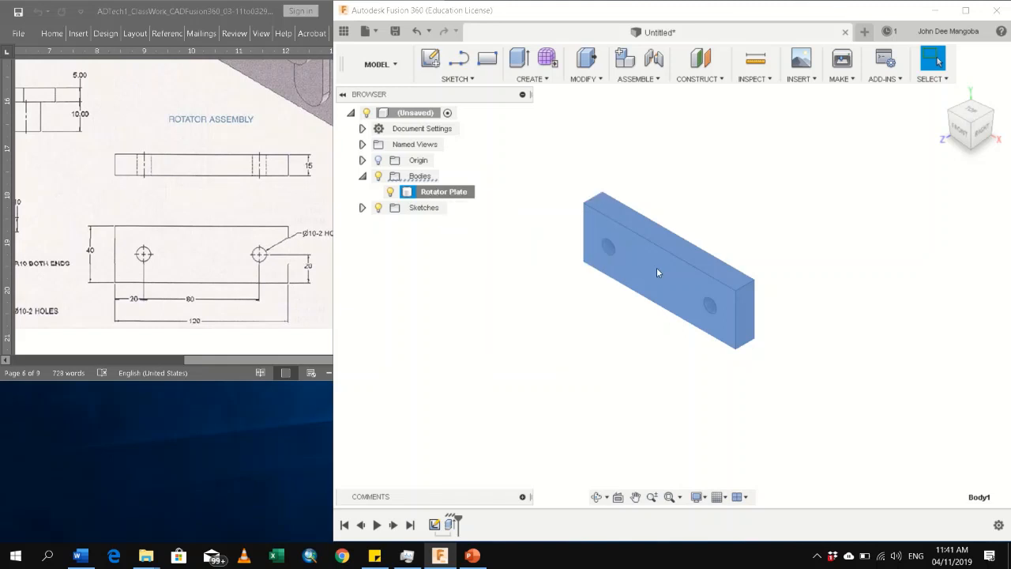
{"action": "right_click", "coordinate": [656, 271]}
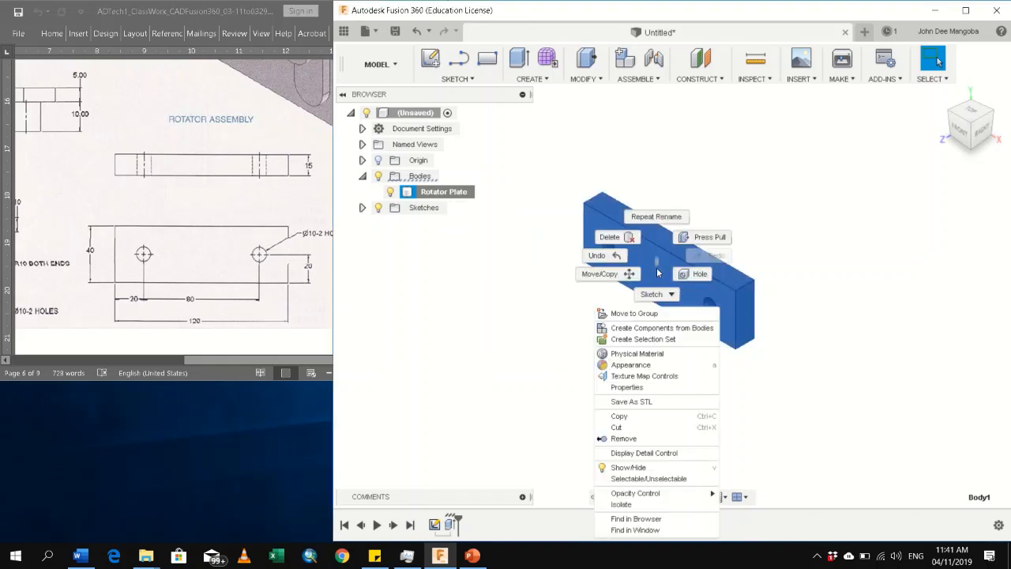
{"action": "left_click", "coordinate": [663, 330]}
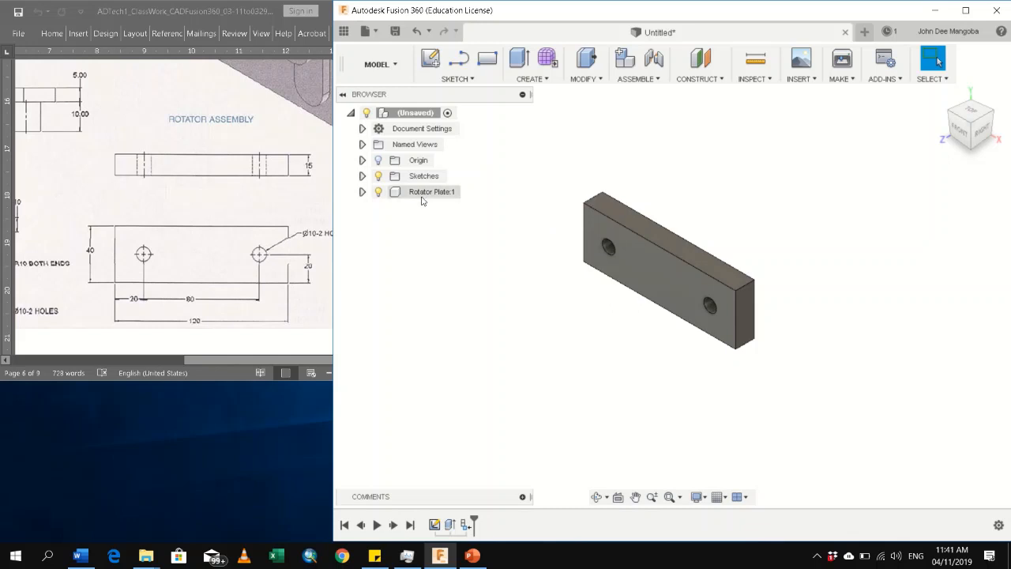
Examine the contents of the Rotator Plate component and its bodies folder in the browser tree
{"action": "left_click", "coordinate": [362, 192]}
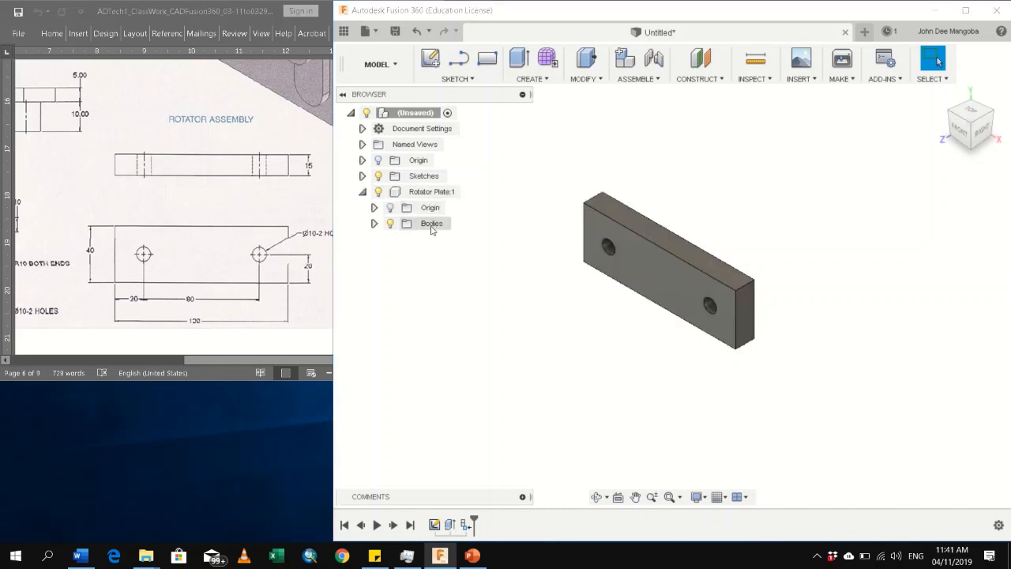
{"action": "left_click", "coordinate": [363, 192]}
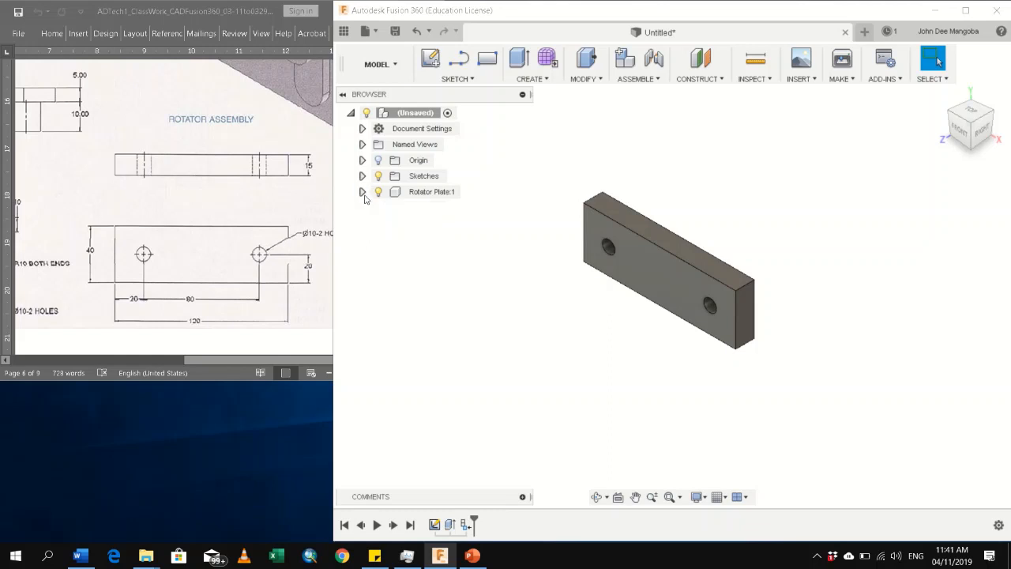
{"action": "left_click", "coordinate": [363, 192]}
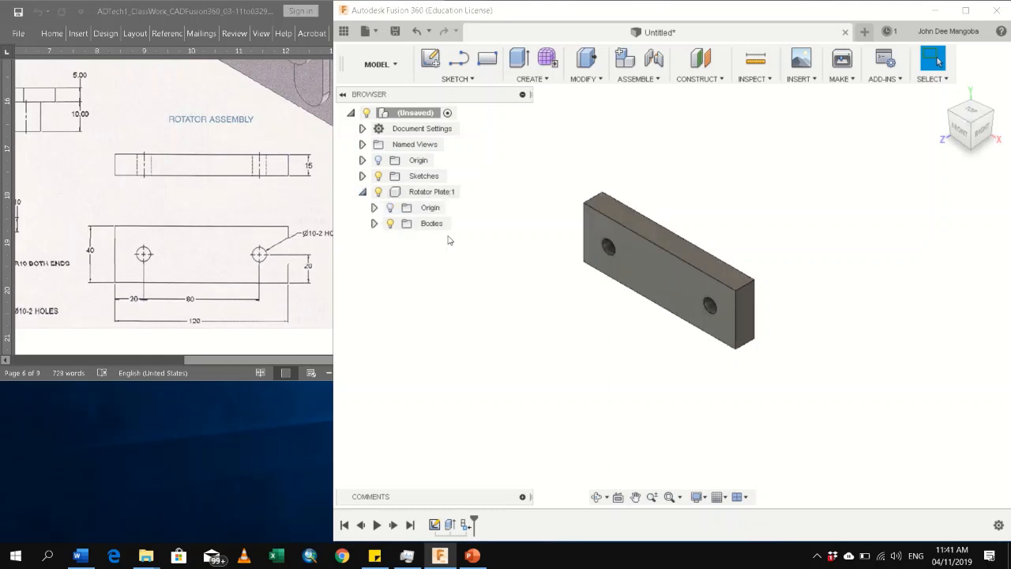
{"action": "left_click", "coordinate": [374, 225]}
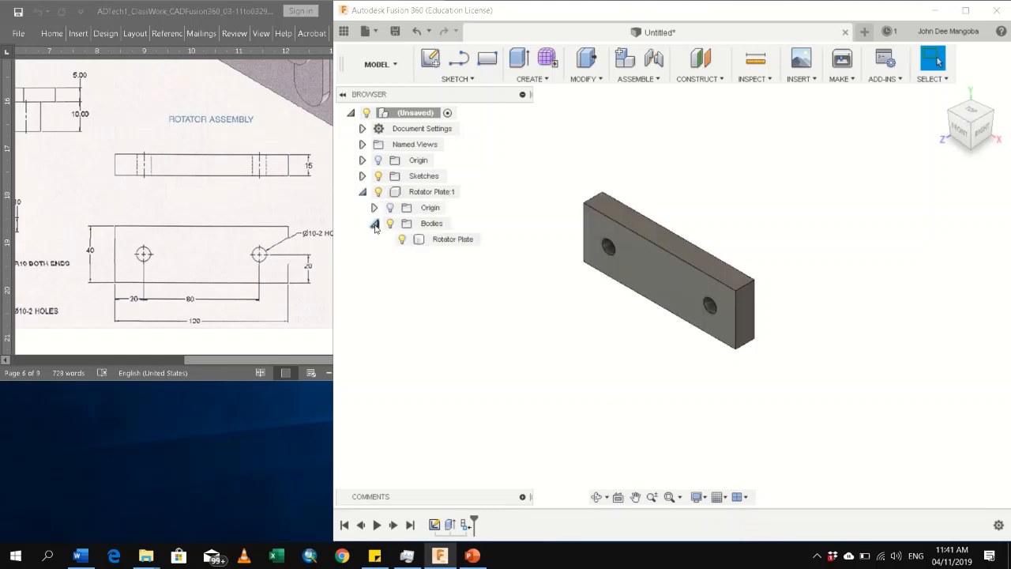
{"action": "left_click", "coordinate": [375, 224]}
{"action": "left_click", "coordinate": [374, 224]}
{"action": "left_click", "coordinate": [375, 224]}
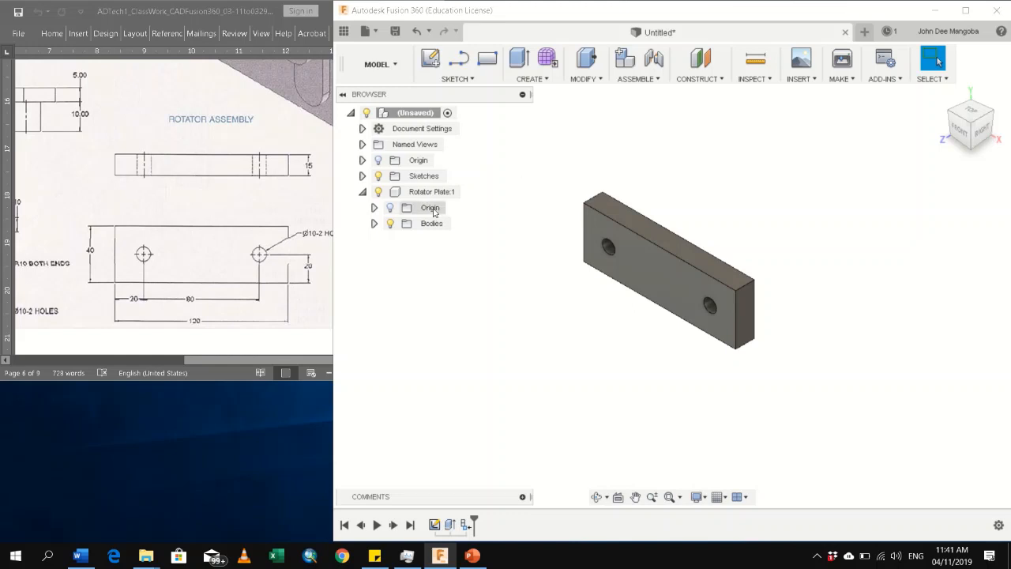
{"action": "left_click_drag", "start_coordinate": [559, 159], "coordinate": [842, 453]}
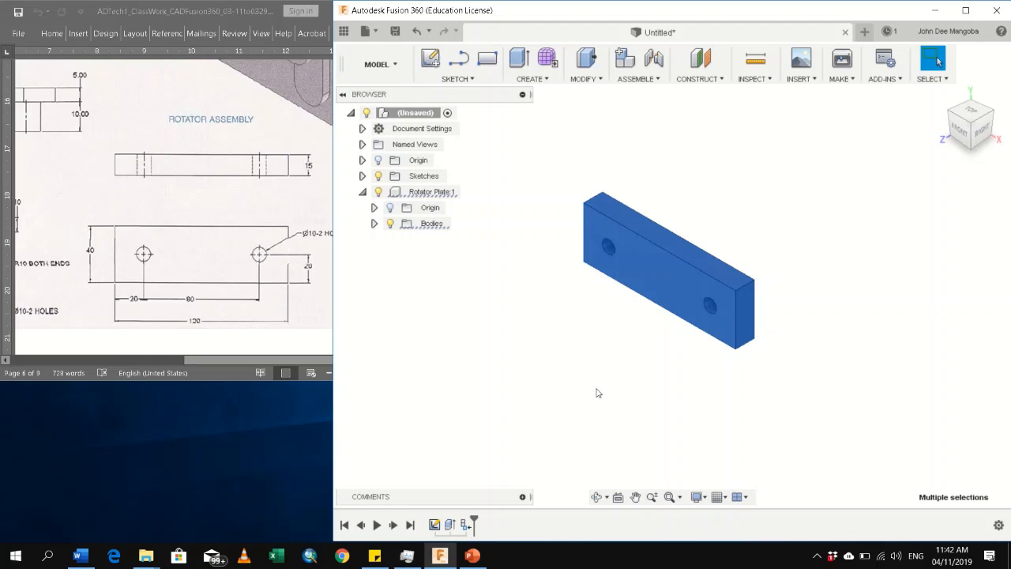
{"action": "left_click", "coordinate": [542, 354]}
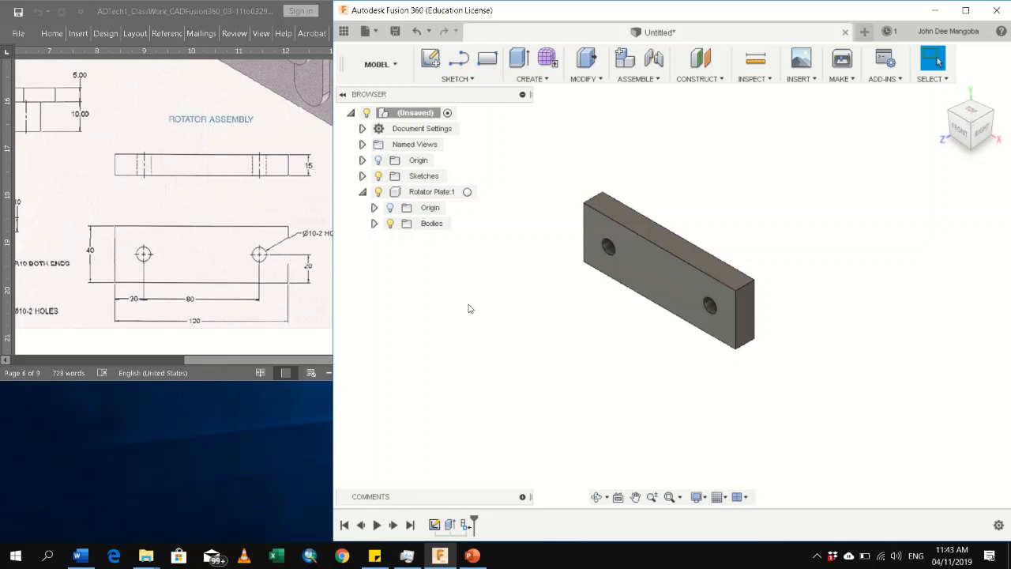
{"action": "left_click", "coordinate": [534, 79]}
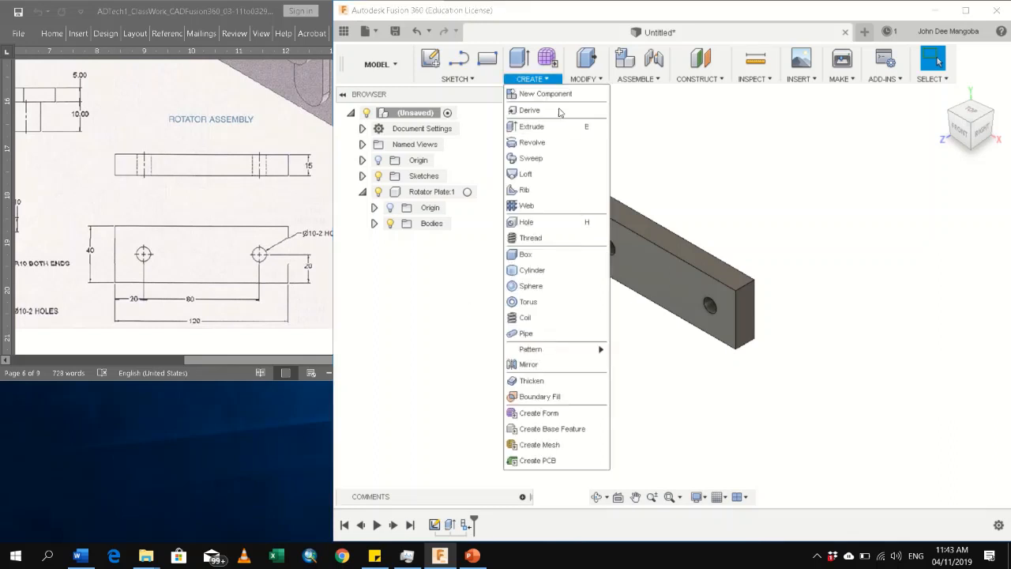
{"action": "left_click", "coordinate": [281, 361]}
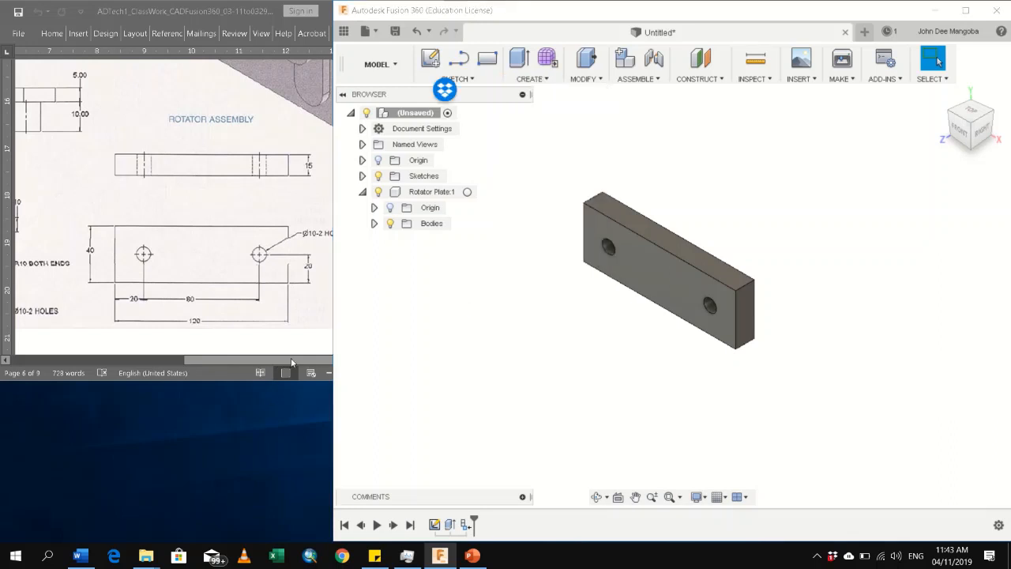
Bring the Crosslink drawing into view and start a new sketch on the front face of the Rotator Plate
{"action": "left_click_drag", "start_coordinate": [292, 362], "coordinate": [182, 362]}
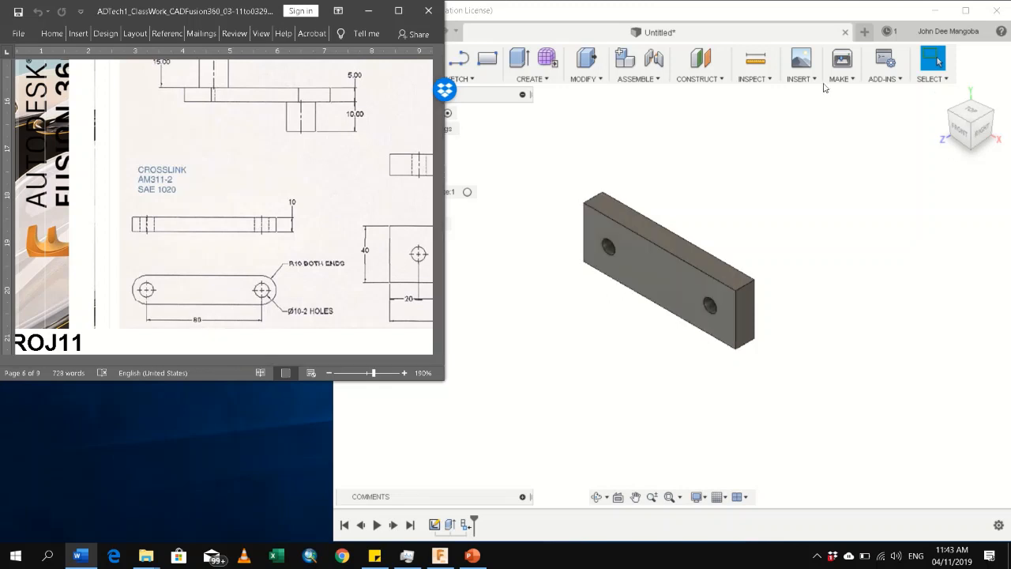
{"action": "left_click", "coordinate": [723, 149]}
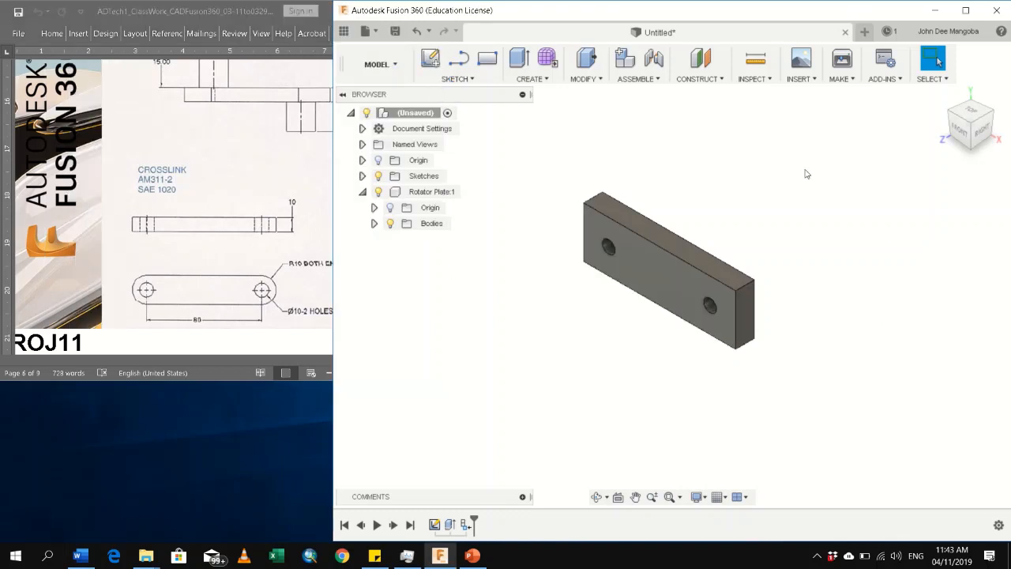
{"action": "left_click", "coordinate": [431, 60]}
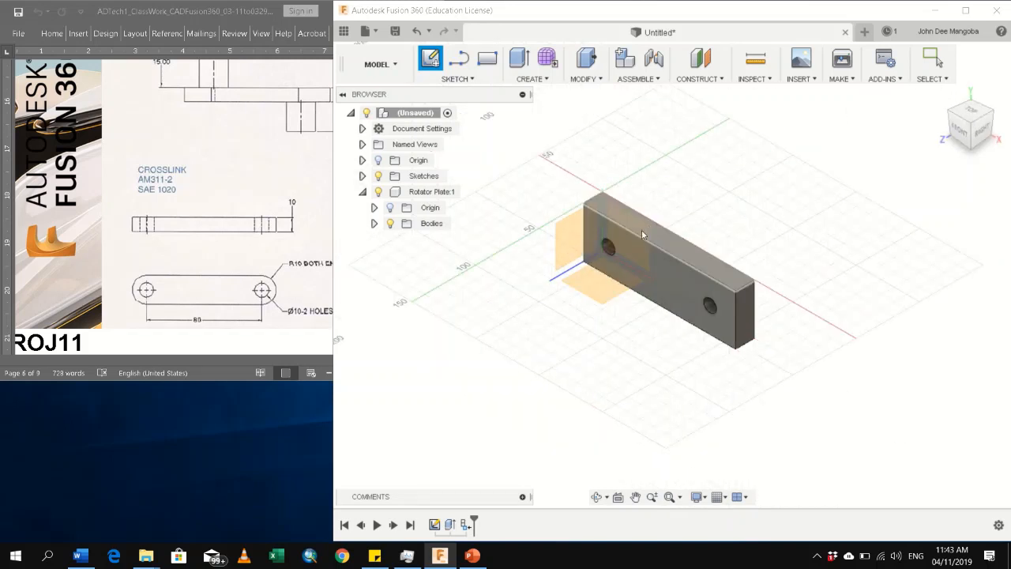
{"action": "left_click", "coordinate": [638, 256]}
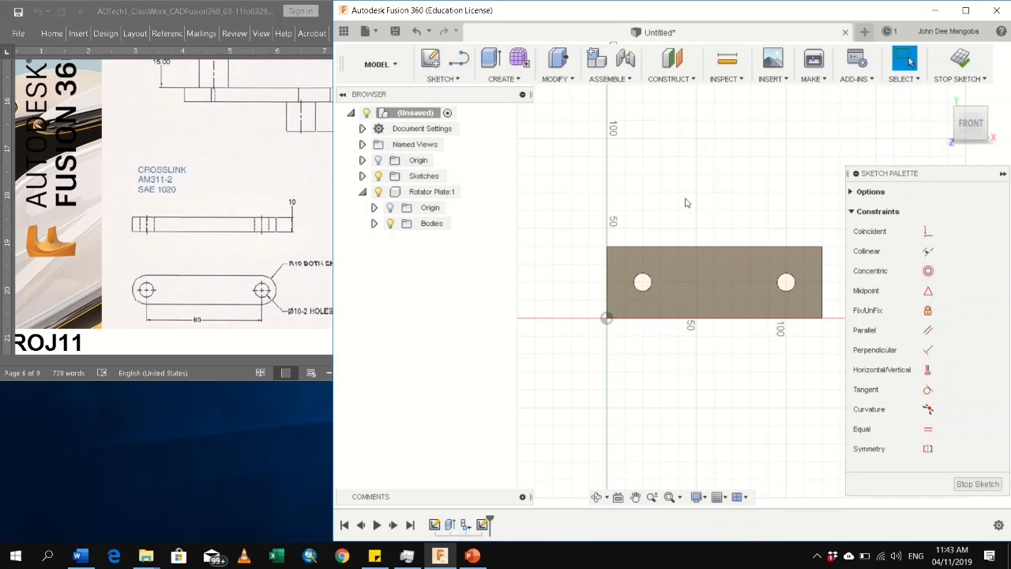
Sketch a 10 mm diameter circle above the plate and reposition the circle and its dimension label so both are readable
{"action": "key", "text": "c"}
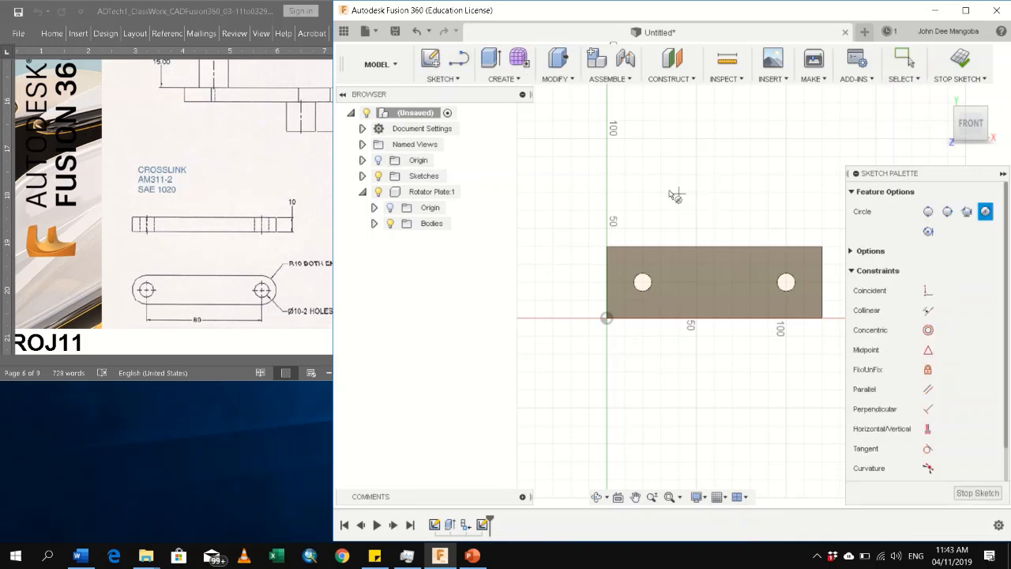
{"action": "left_click", "coordinate": [628, 147]}
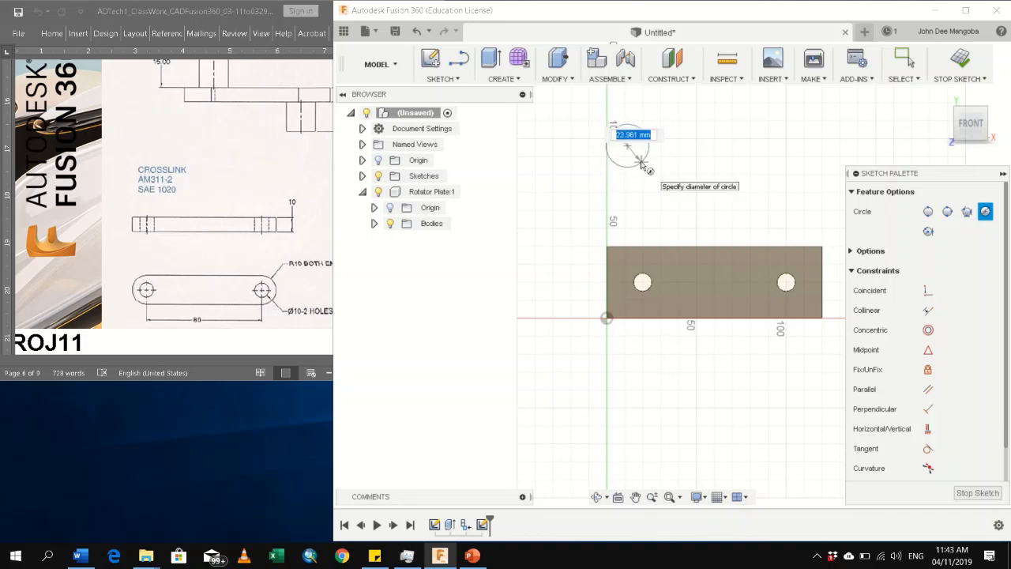
{"action": "type", "text": "10"}
{"action": "key", "text": "Return"}
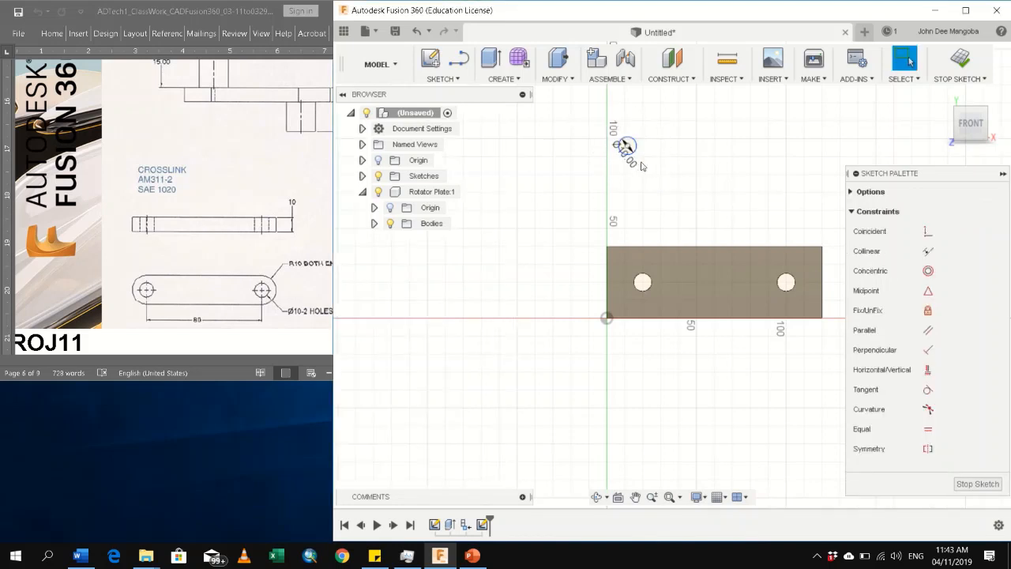
{"action": "mouse_move", "coordinate": [629, 158]}
{"action": "left_mouse_down"}
{"action": "mouse_move", "coordinate": [585, 158]}
{"action": "mouse_move", "coordinate": [716, 178]}
{"action": "mouse_move", "coordinate": [711, 163]}
{"action": "mouse_move", "coordinate": [497, 168]}
{"action": "mouse_move", "coordinate": [527, 122]}
{"action": "left_mouse_up"}
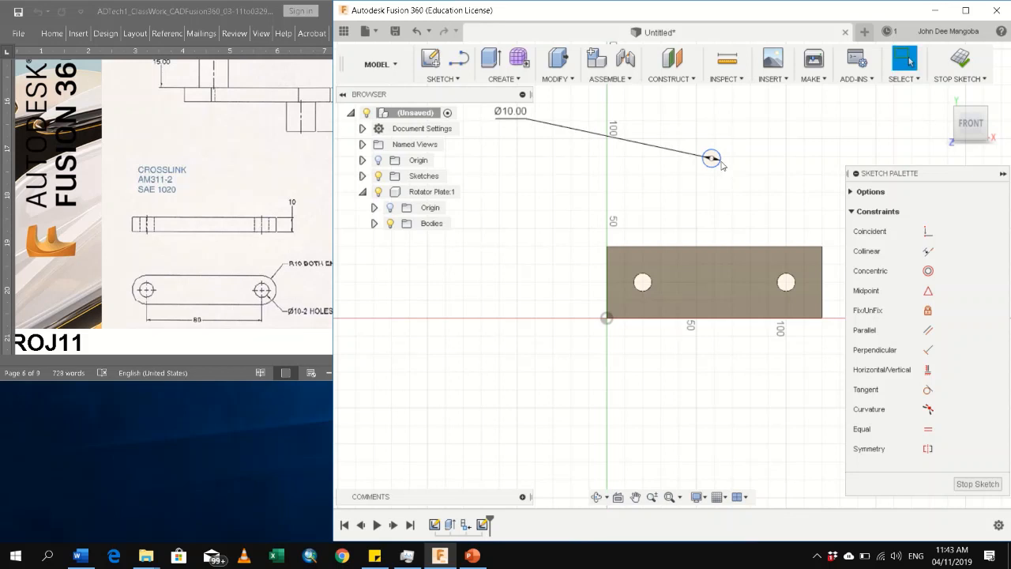
{"action": "left_click_drag", "start_coordinate": [721, 162], "coordinate": [668, 169]}
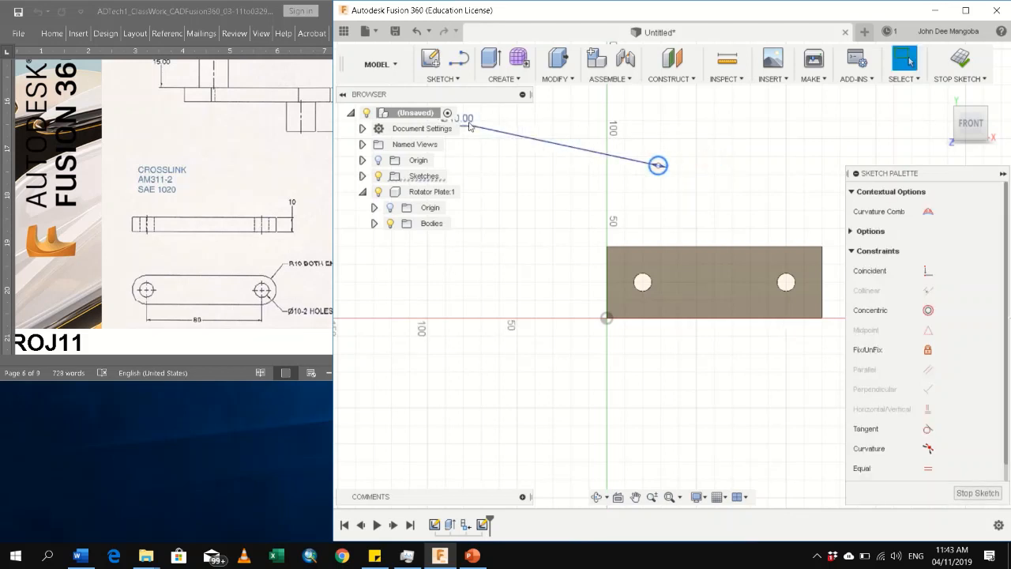
{"action": "left_click_drag", "start_coordinate": [467, 119], "coordinate": [579, 124]}
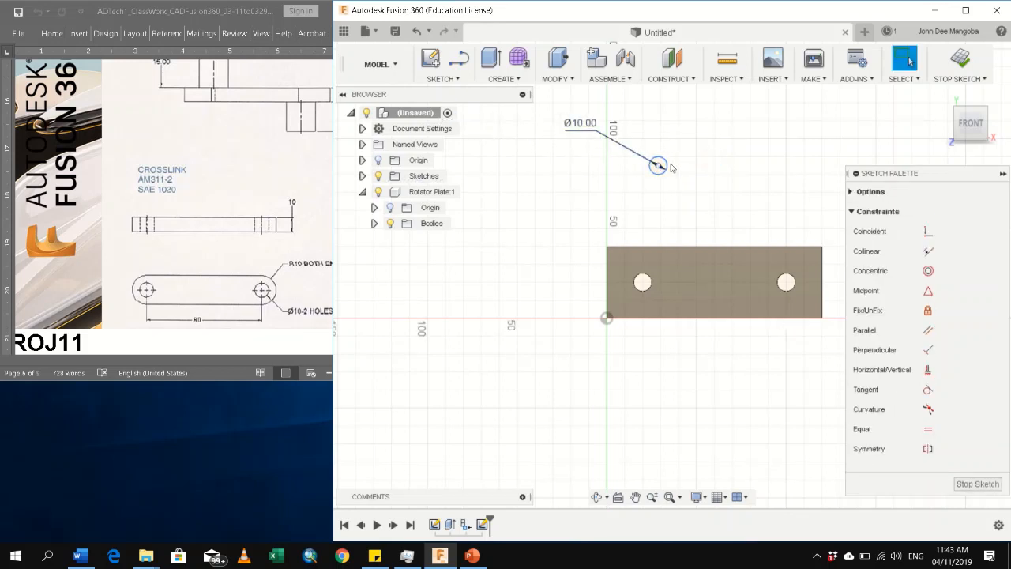
Sketch a second circle beside the 10 mm circle and make the two circles equal
{"action": "left_click", "coordinate": [659, 165]}
{"action": "key", "text": "c"}
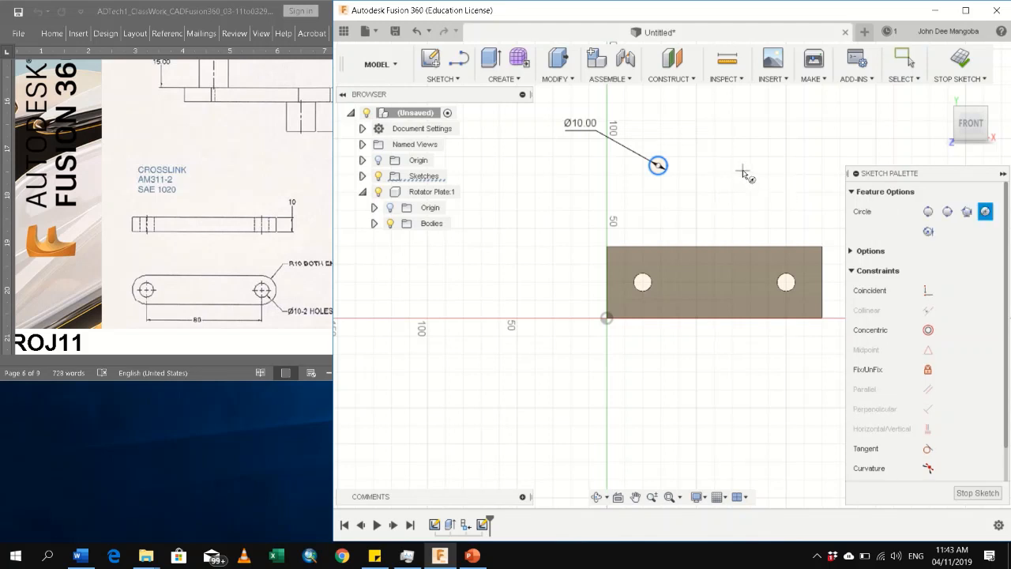
{"action": "left_click", "coordinate": [743, 169]}
{"action": "left_click", "coordinate": [768, 194]}
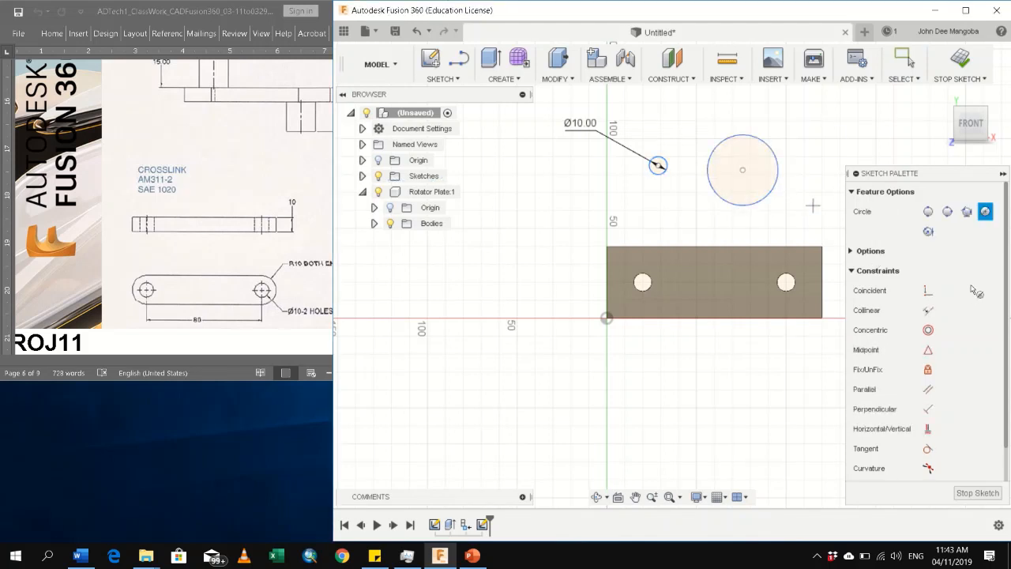
{"action": "key", "text": "Escape"}
{"action": "left_click", "coordinate": [657, 164]}
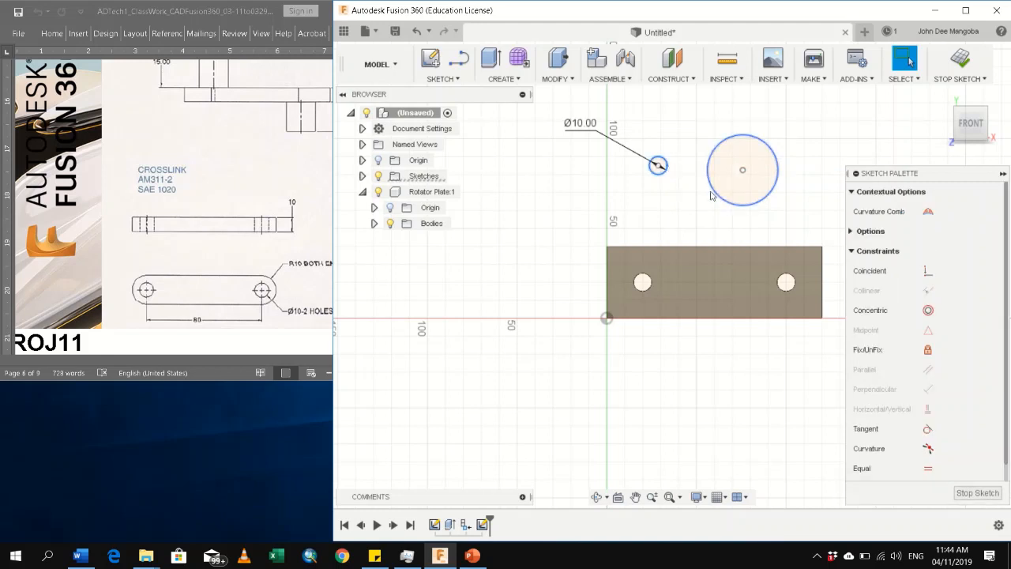
{"action": "left_click", "coordinate": [718, 195]}
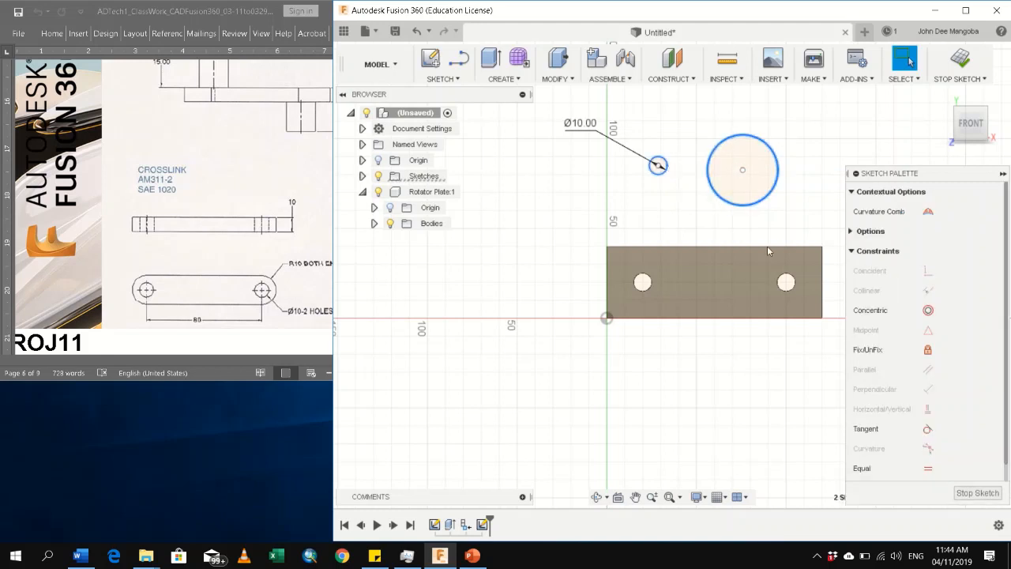
{"action": "left_click", "coordinate": [928, 469]}
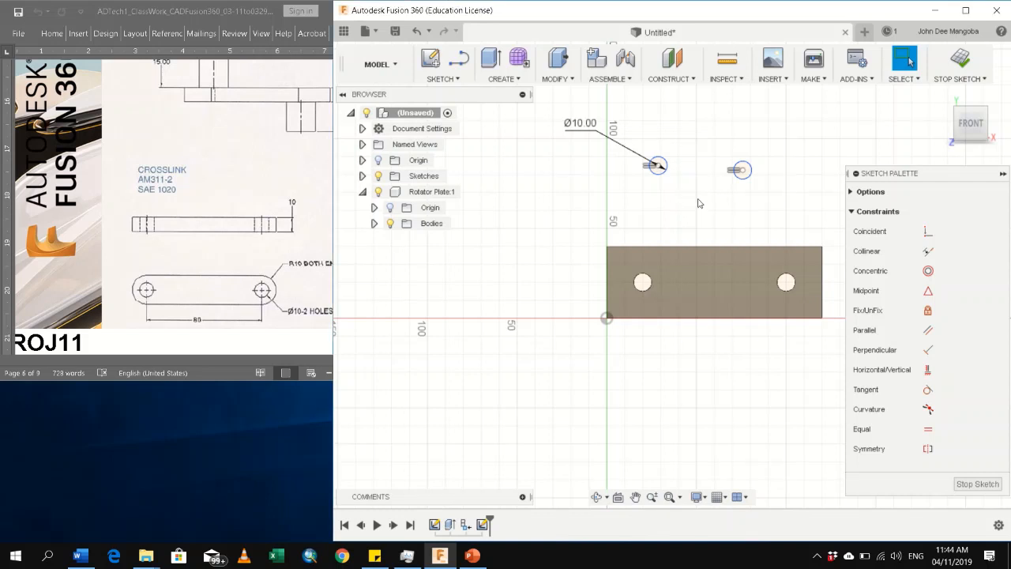
Dimension the horizontal distance between the two circle centres as 80 mm
{"action": "left_click", "coordinate": [657, 165]}
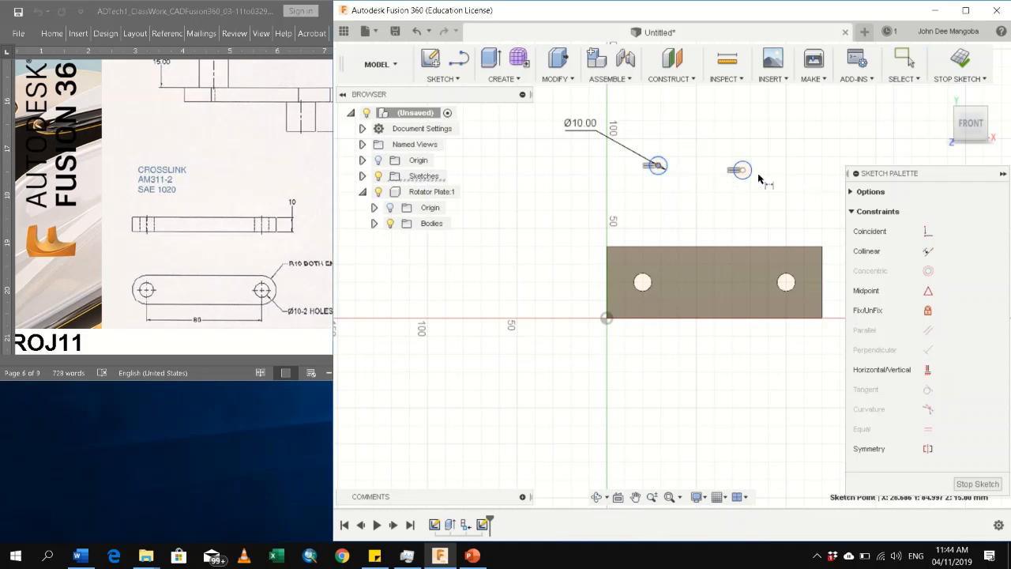
{"action": "left_click", "coordinate": [740, 169]}
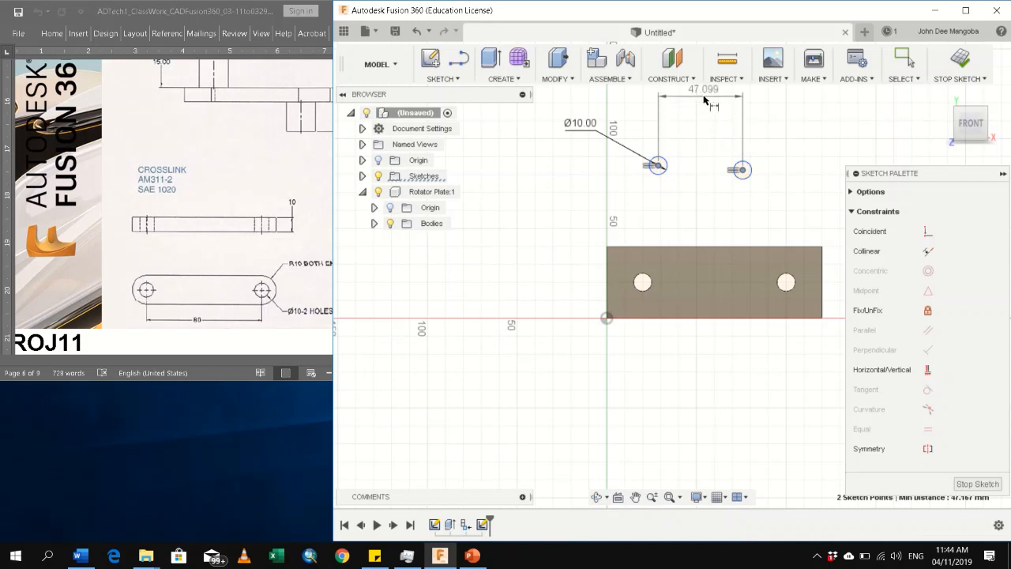
{"action": "left_click", "coordinate": [705, 97]}
{"action": "type", "text": "80"}
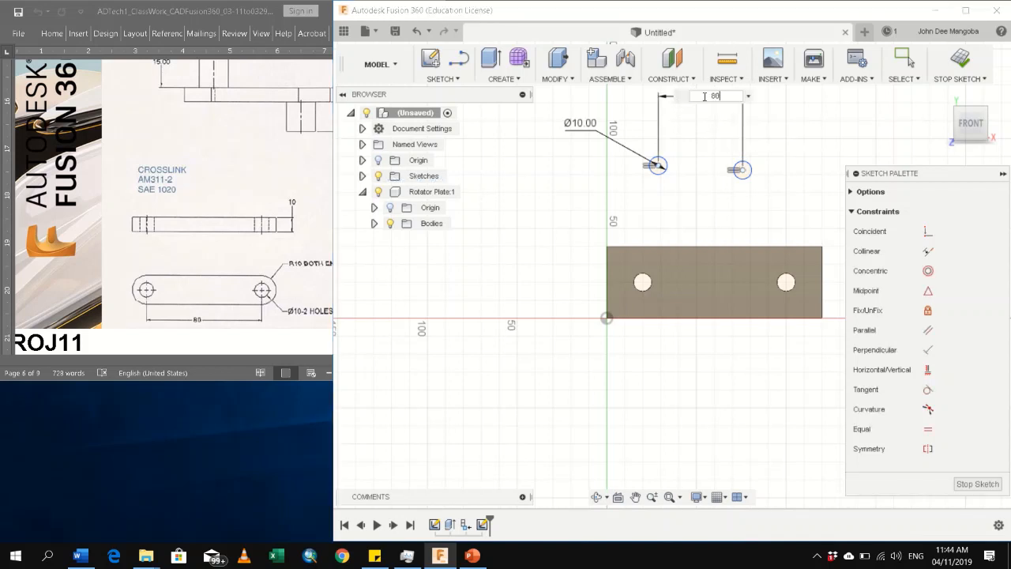
{"action": "key", "text": "Return"}
{"action": "key", "text": "Escape"}
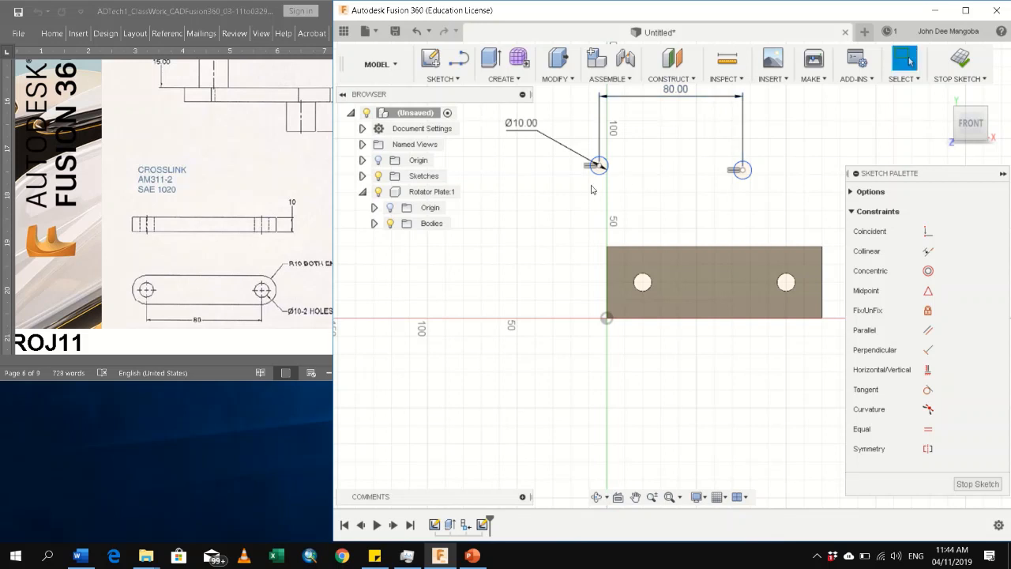
Align the centres of the two circles horizontally with a Horizontal/Vertical constraint
{"action": "left_click", "coordinate": [928, 369]}
{"action": "left_click", "coordinate": [599, 166]}
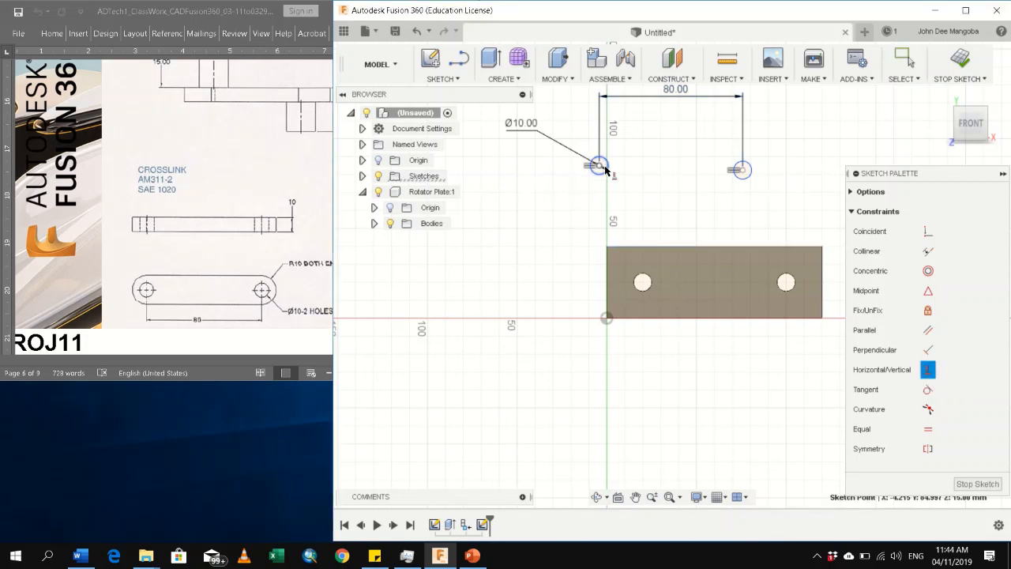
{"action": "left_click", "coordinate": [743, 169]}
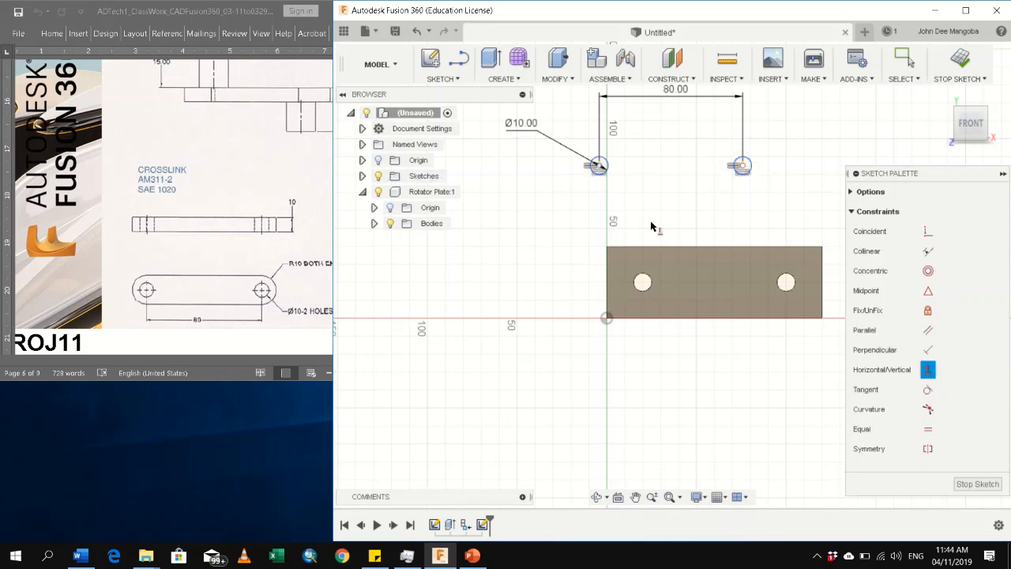
{"action": "key", "text": "Escape"}
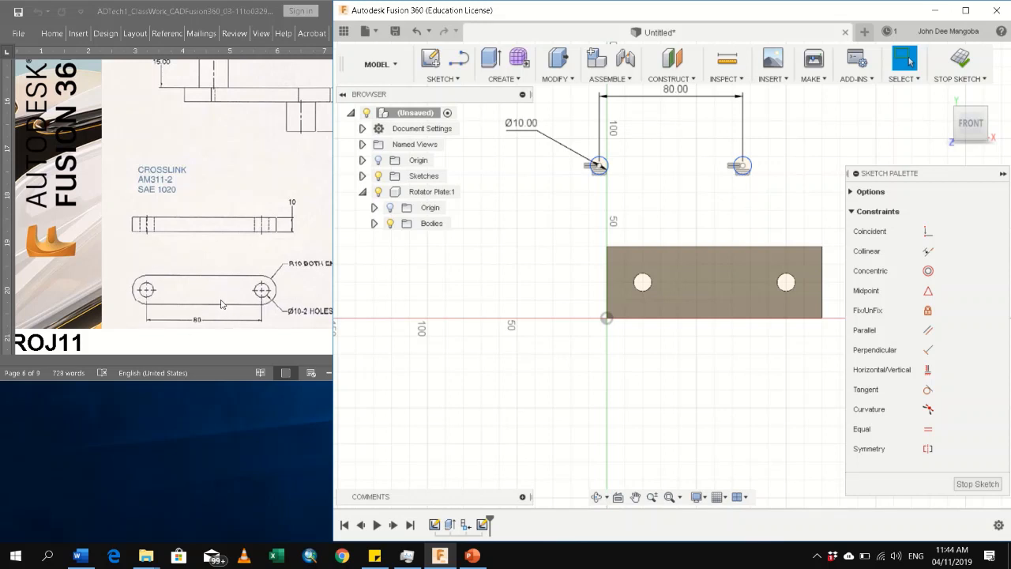
Sketch a 20 mm diameter circle concentric with the undimensioned hole circle and move its dimension label clear of the geometry
{"action": "key", "text": "c"}
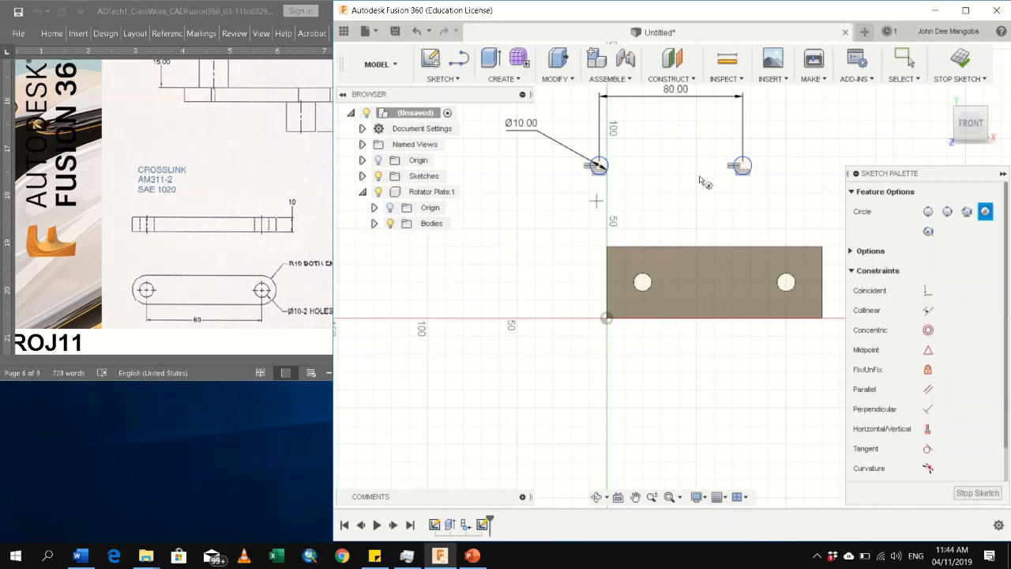
{"action": "left_click", "coordinate": [743, 166]}
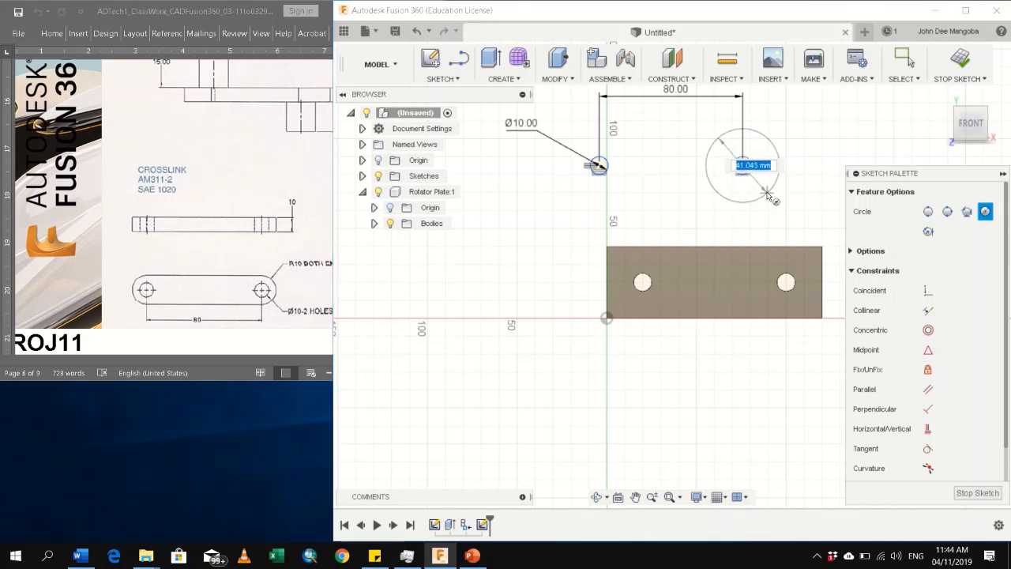
{"action": "type", "text": "10"}
{"action": "key", "text": "Return"}
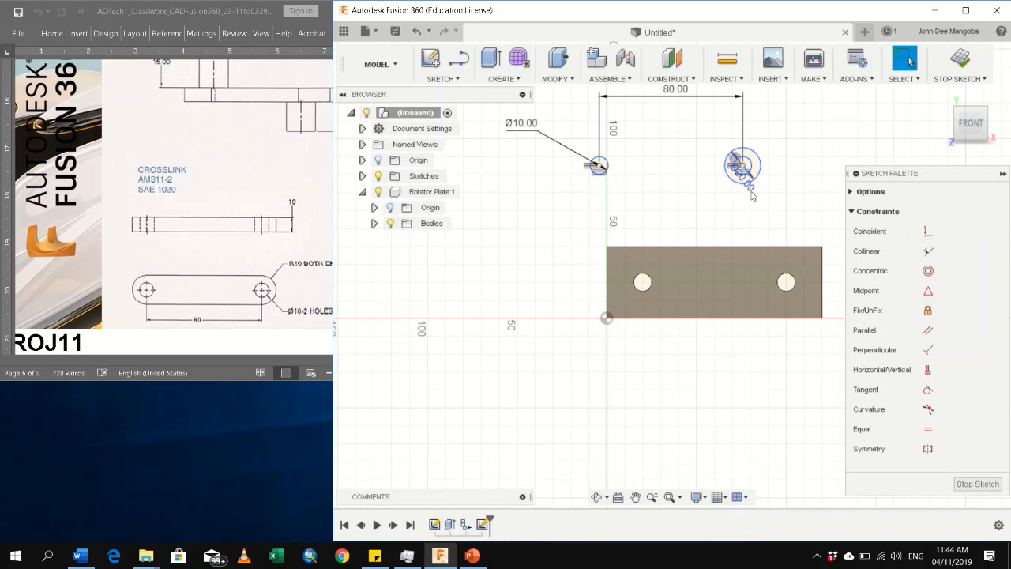
{"action": "left_click_drag", "start_coordinate": [753, 192], "coordinate": [805, 101]}
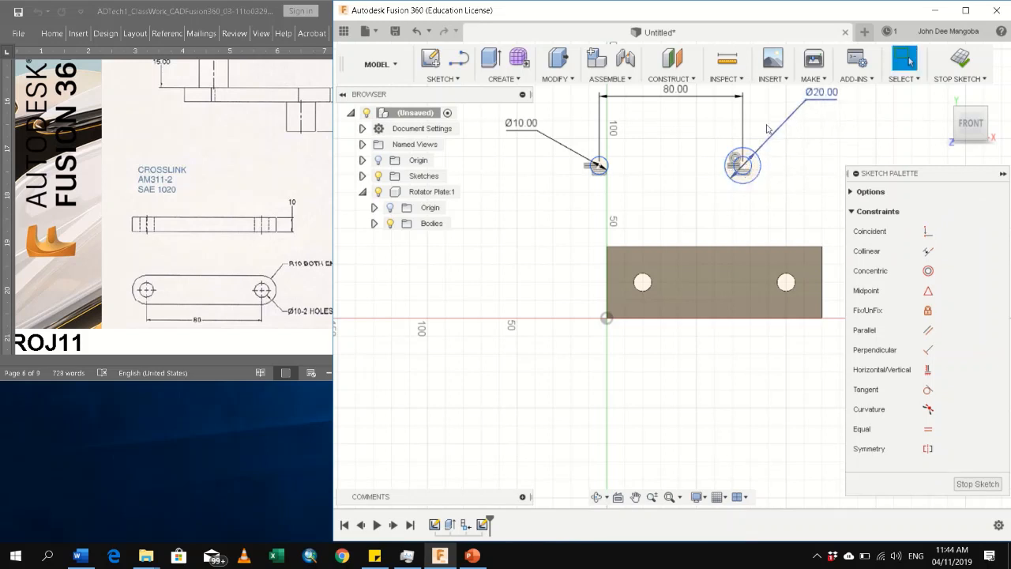
Sketch an outer circle concentric with the dimensioned 10 mm hole circle and make it equal to the 20 mm circle
{"action": "key", "text": "c"}
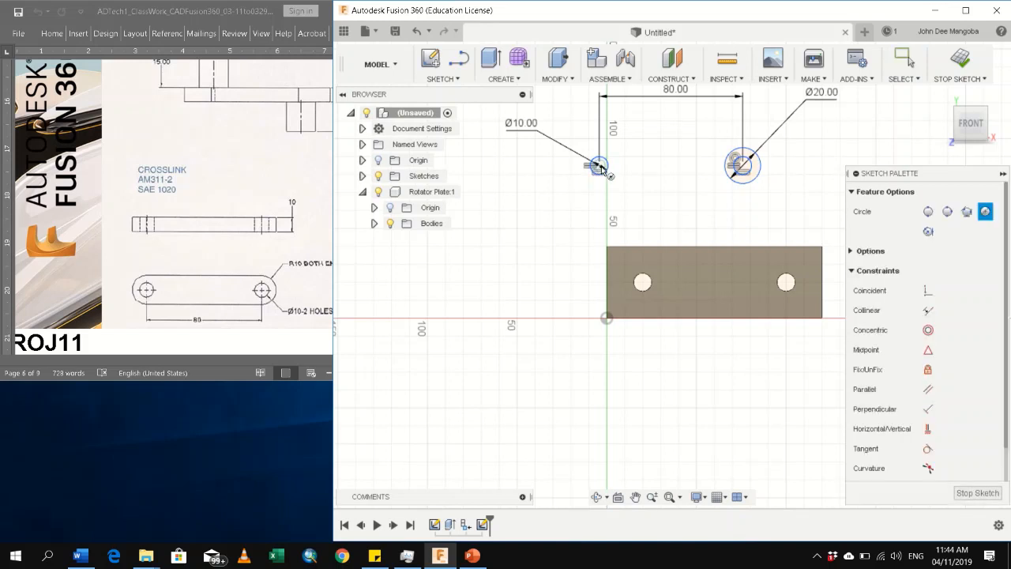
{"action": "left_click", "coordinate": [598, 165]}
{"action": "left_click", "coordinate": [621, 207]}
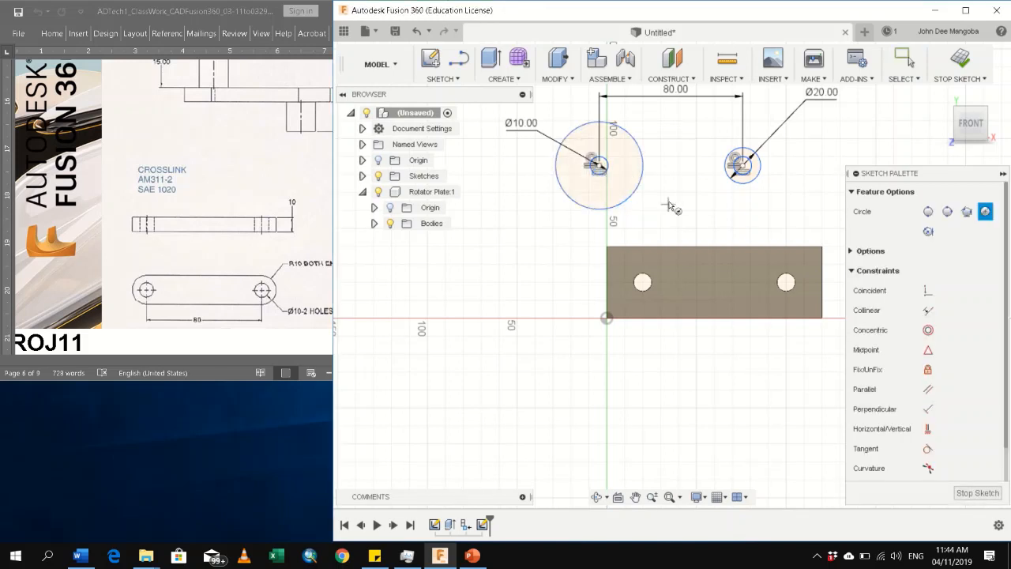
{"action": "key", "text": "Escape"}
{"action": "left_click", "coordinate": [760, 178]}
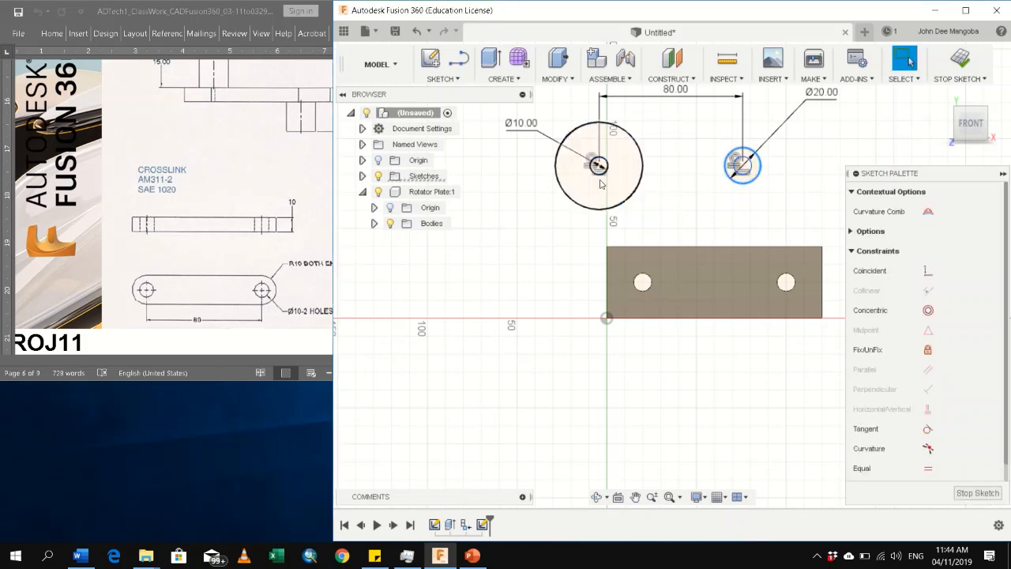
{"action": "left_click", "coordinate": [632, 201], "text": "ctrl"}
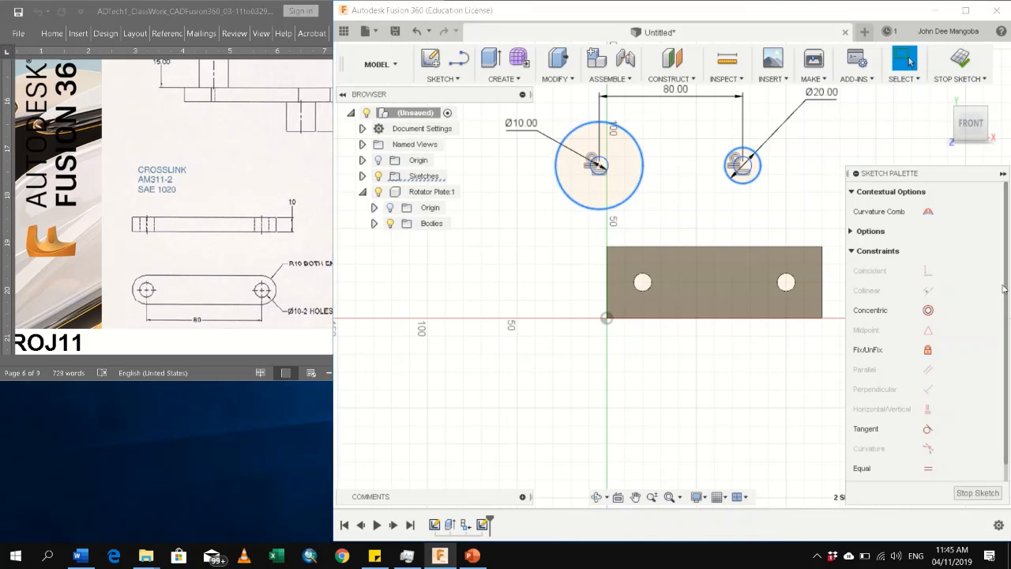
{"action": "left_click", "coordinate": [929, 469]}
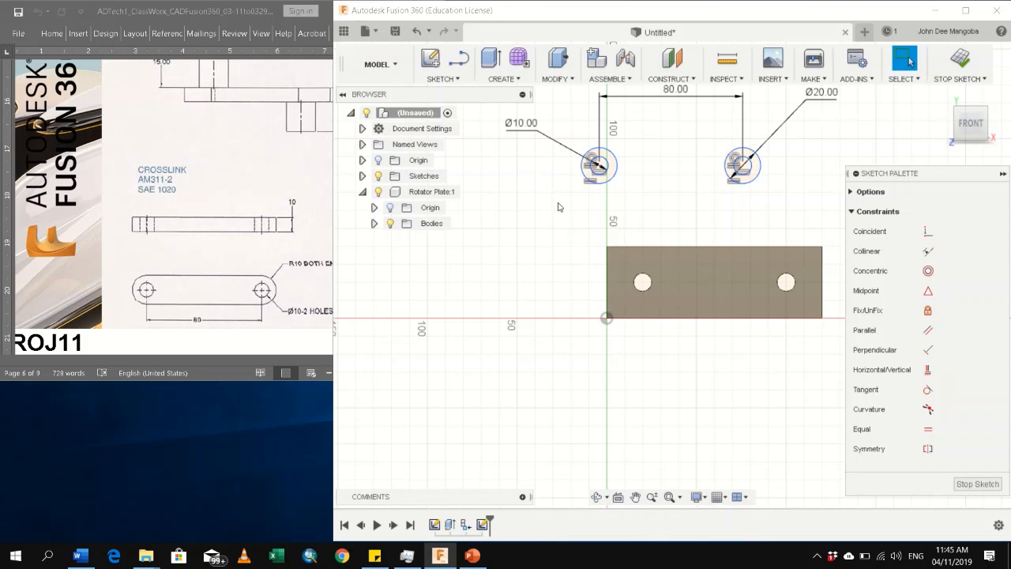
Sketch a horizontal line about 90 mm long above the two pairs of concentric circles, spanning both
{"action": "left_click", "coordinate": [459, 59]}
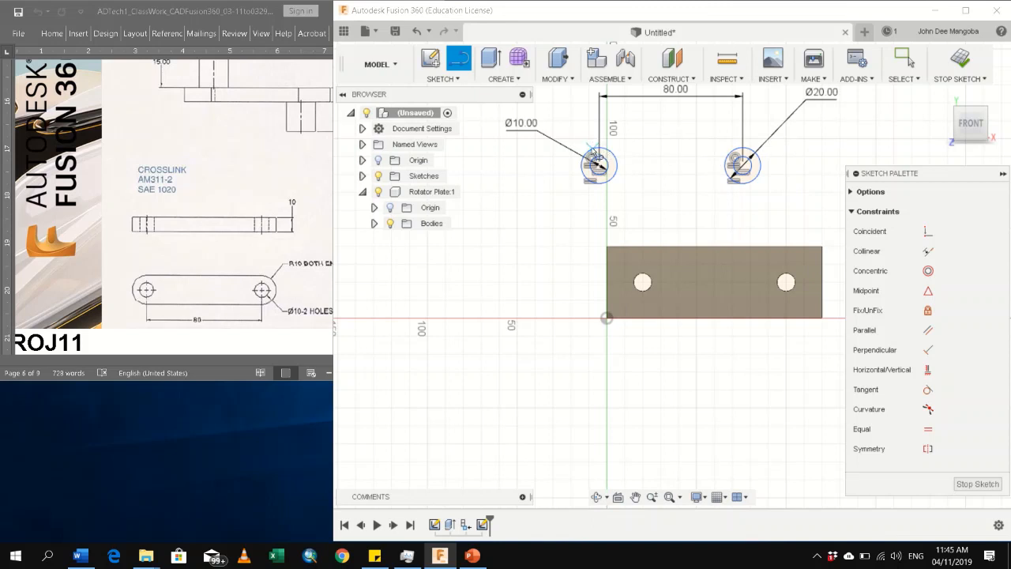
{"action": "left_click", "coordinate": [592, 124]}
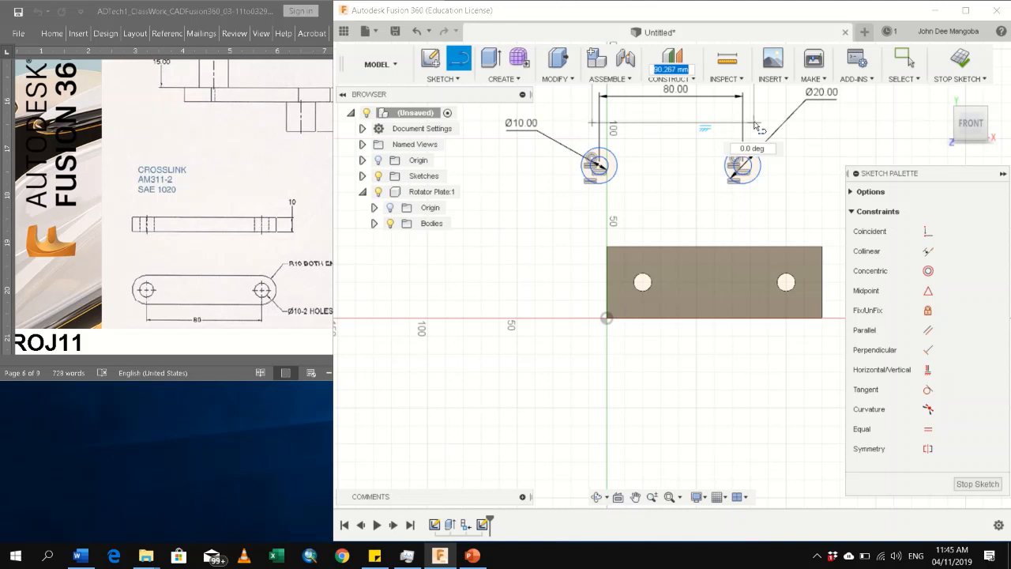
{"action": "left_click", "coordinate": [754, 124]}
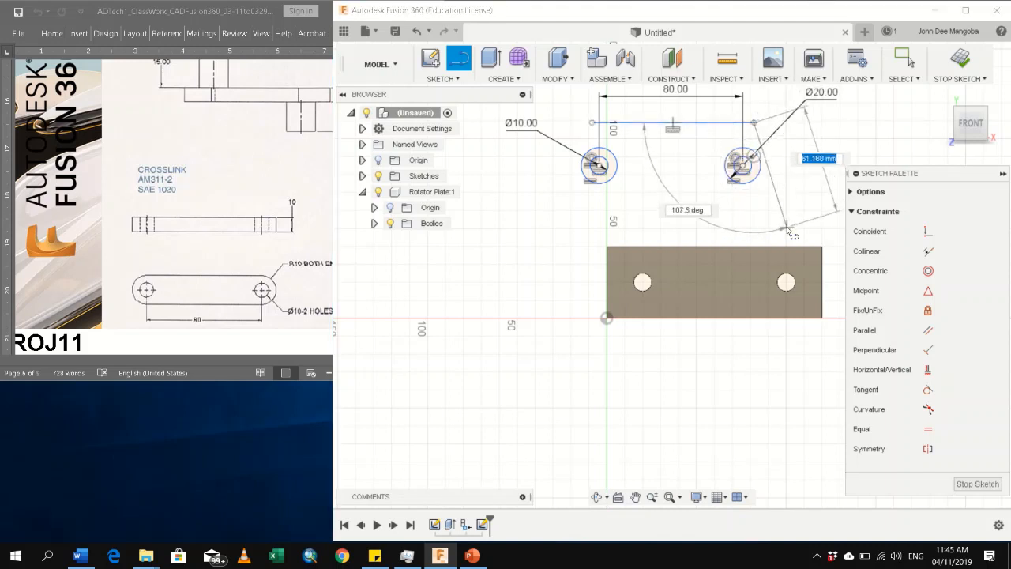
{"action": "key", "text": "Escape"}
Sketch a second horizontal line below the circles, between them and the rotator plate, running roughly from one circle centre to the other
{"action": "key", "text": "l"}
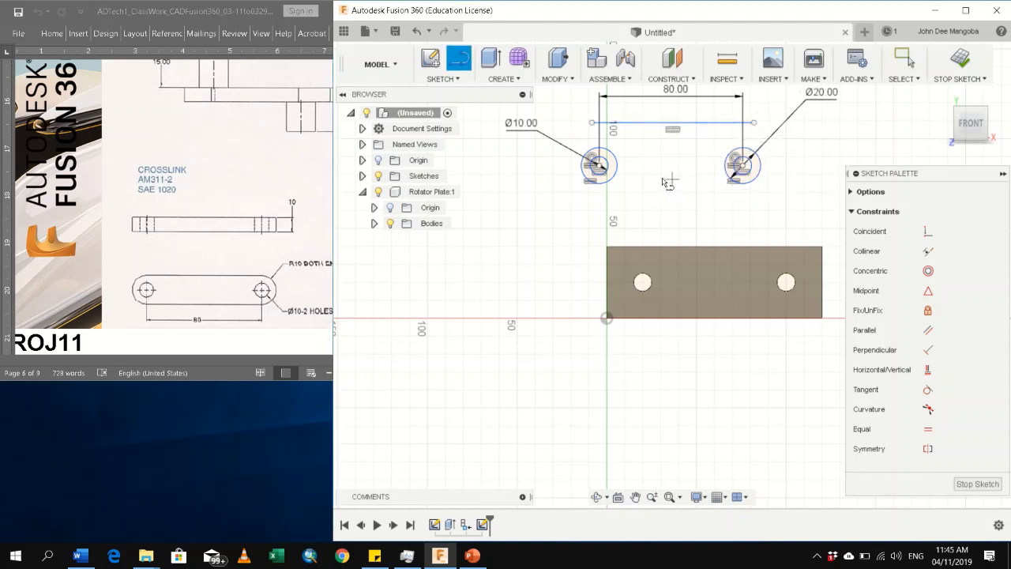
{"action": "left_click", "coordinate": [600, 200]}
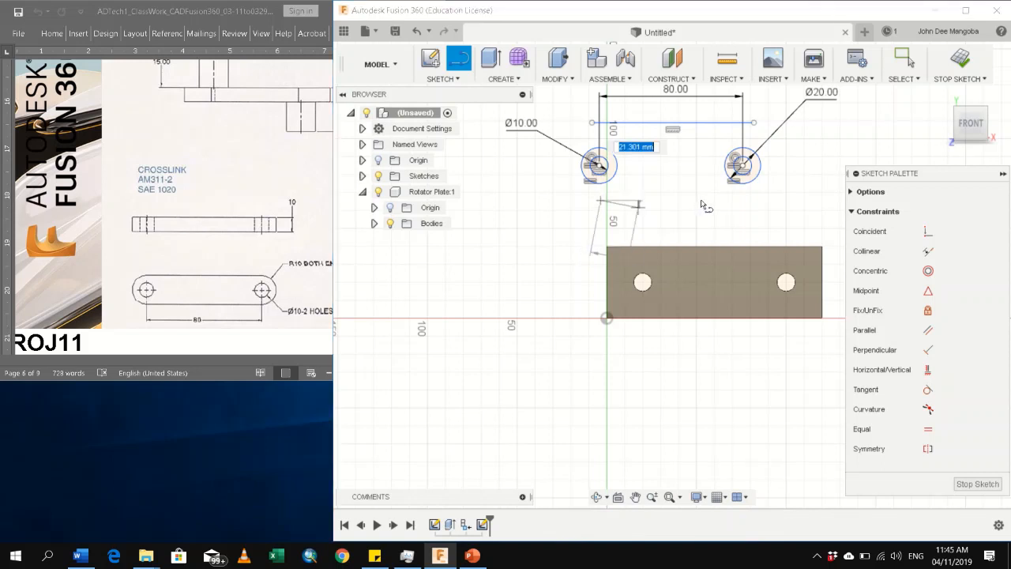
{"action": "left_click", "coordinate": [747, 201]}
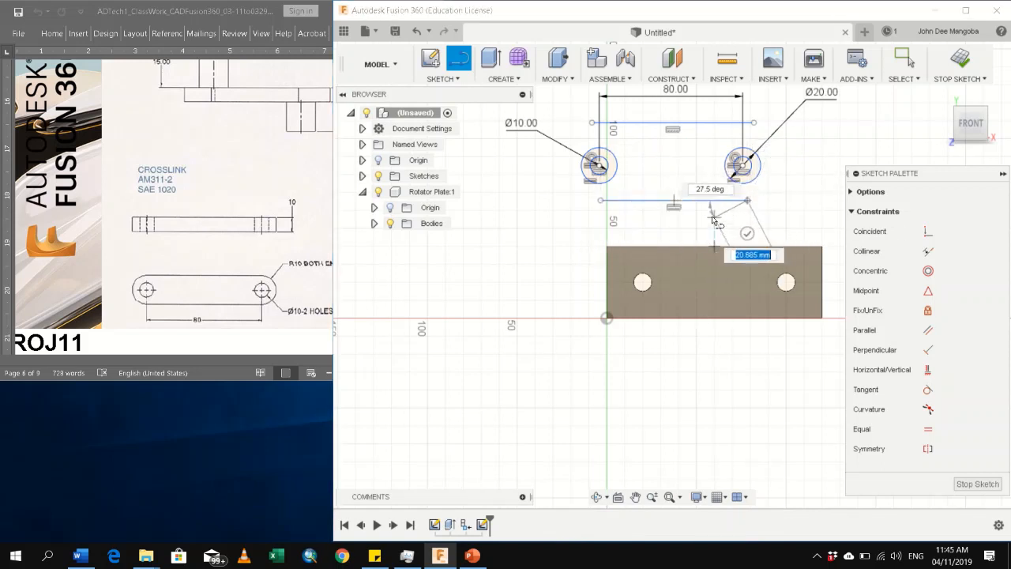
{"action": "key", "text": "Escape"}
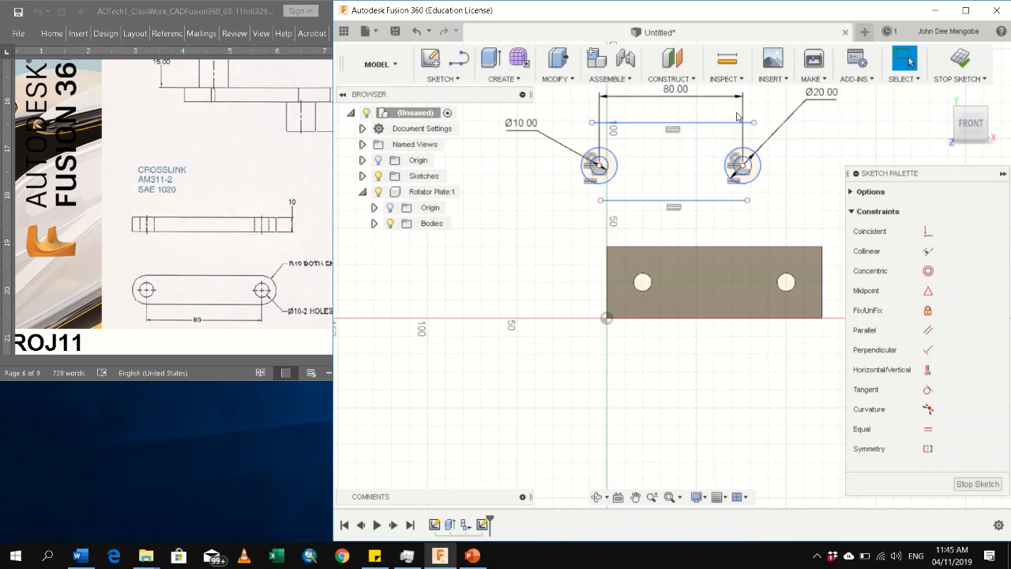
Make the upper horizontal line tangent to both 20 mm outer circles with Tangent constraints
{"action": "scroll", "coordinate": [742, 96], "scroll_direction": "up", "scroll_amount": 4}
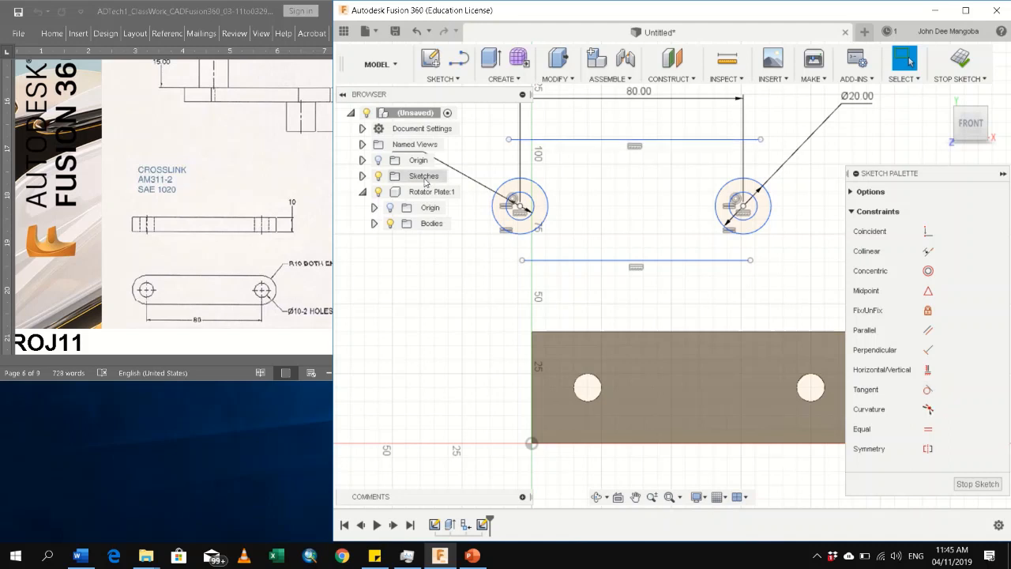
{"action": "left_click", "coordinate": [928, 388]}
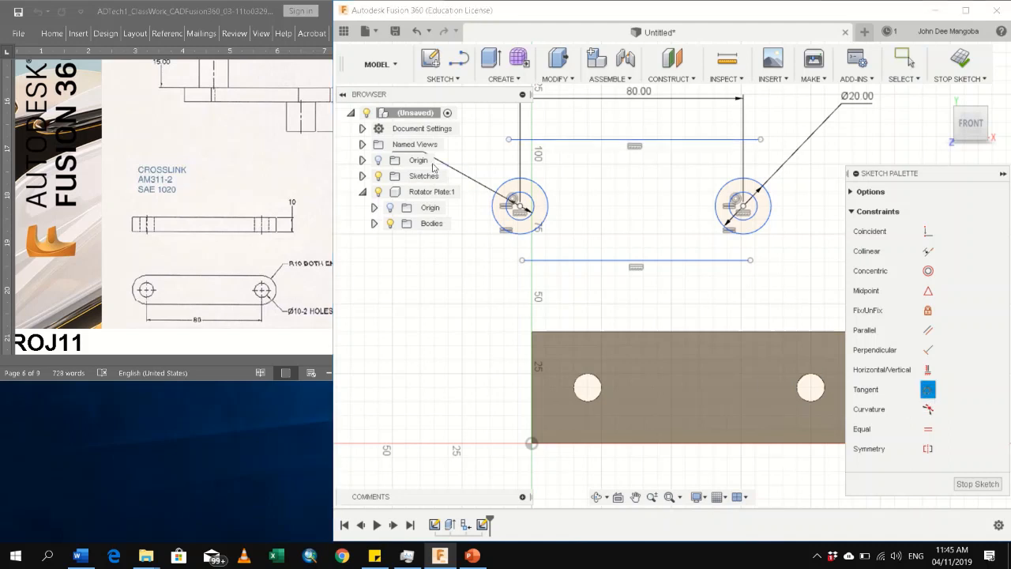
{"action": "left_click", "coordinate": [511, 140]}
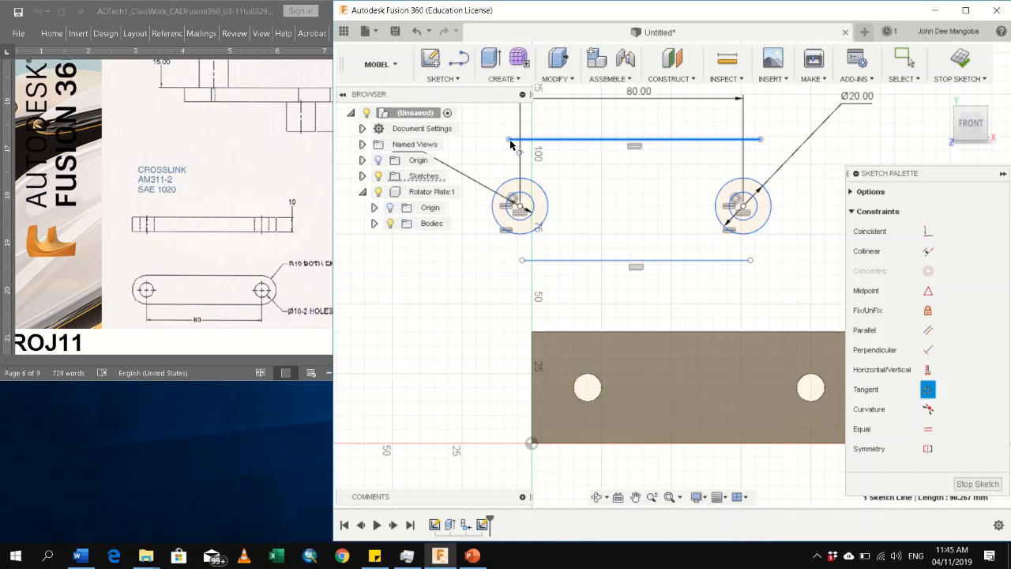
{"action": "left_click", "coordinate": [549, 202]}
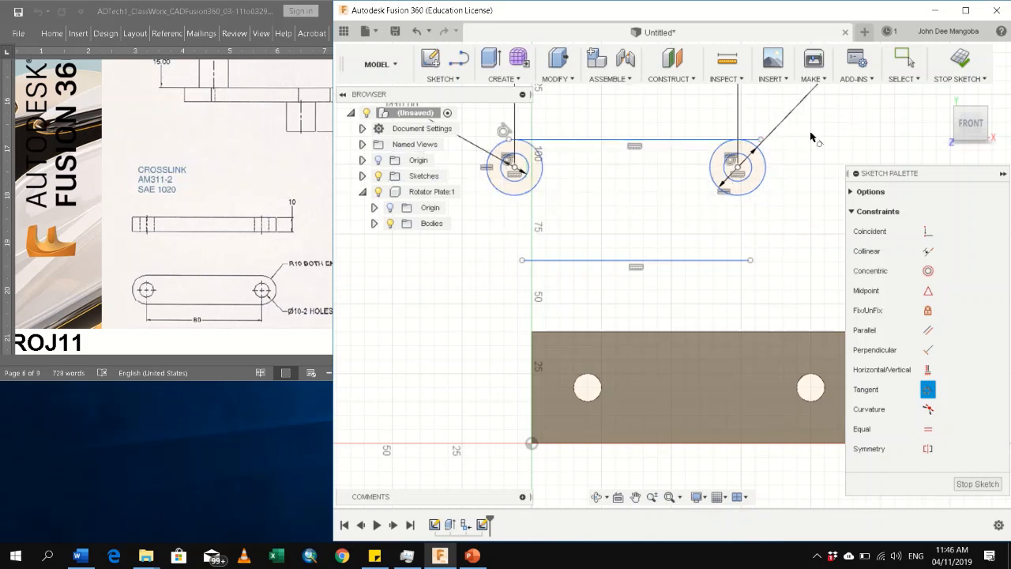
{"action": "left_click", "coordinate": [755, 145]}
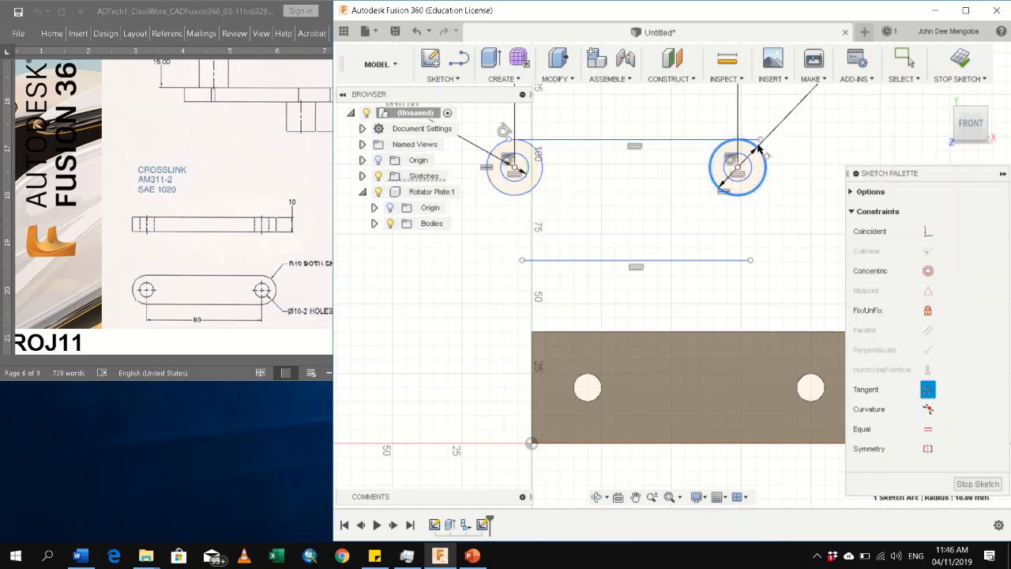